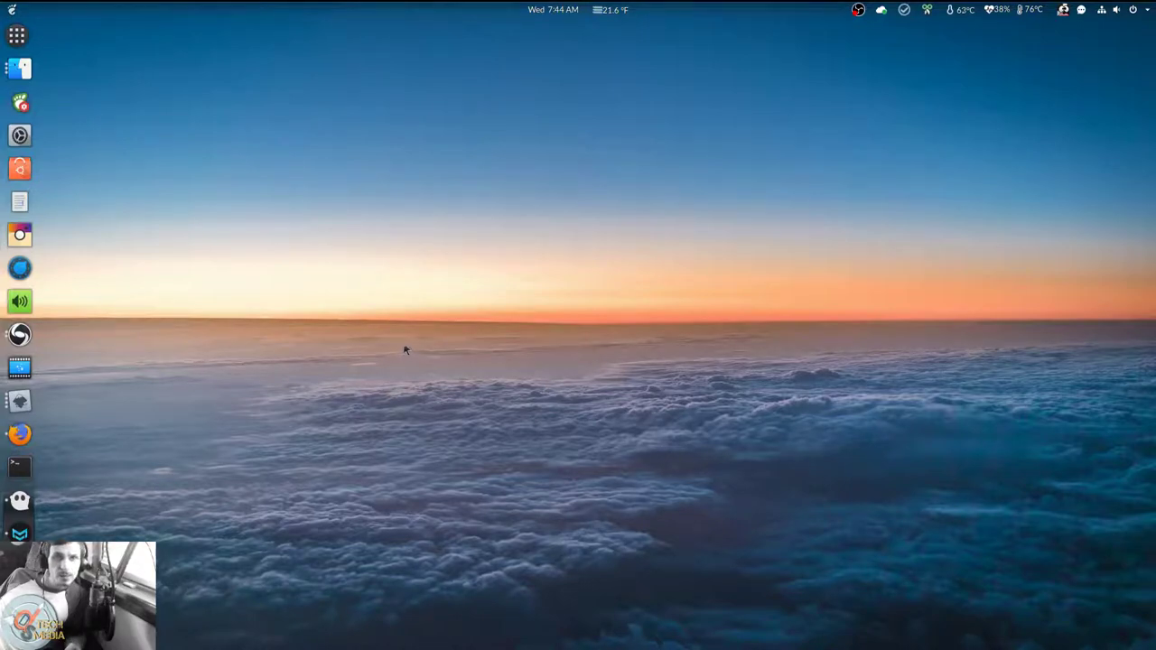
Find the GNU Image Manipulation Program among all installed applications and launch it
key("super+a")
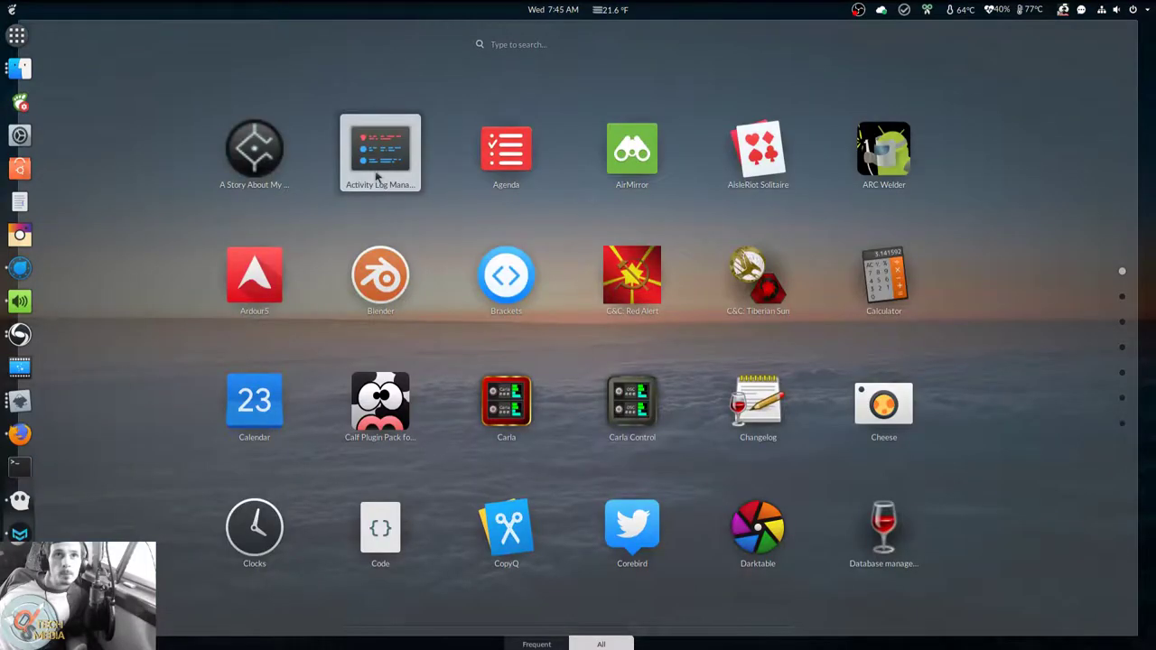
scroll(383, 186, "down", 4)
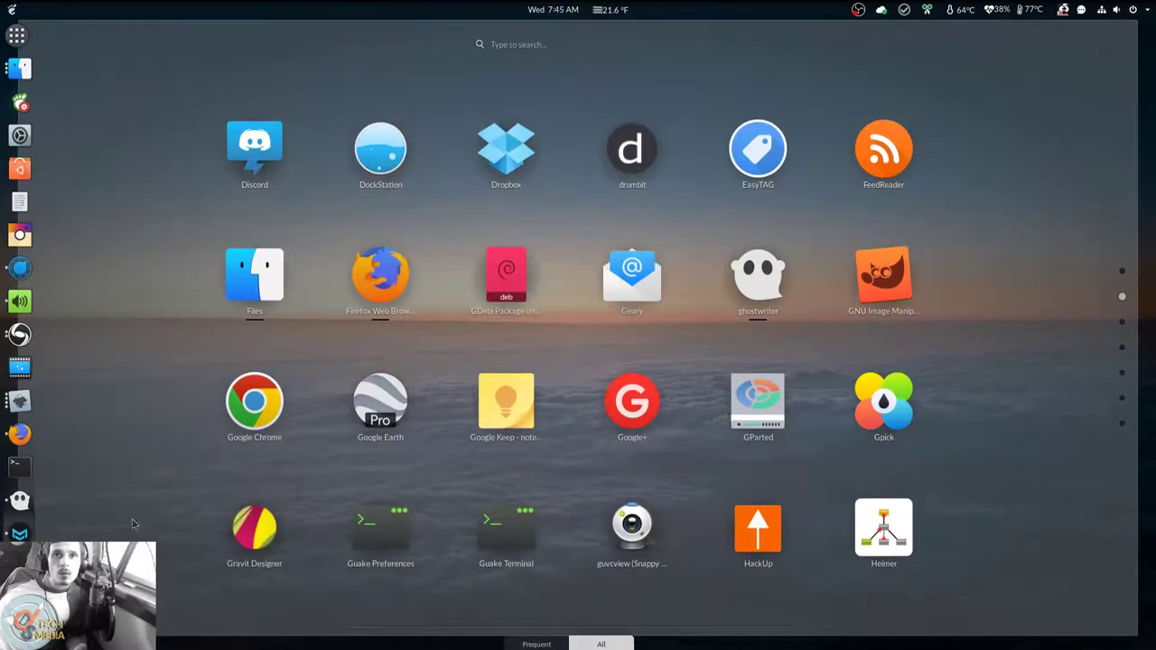
left_click(885, 281)
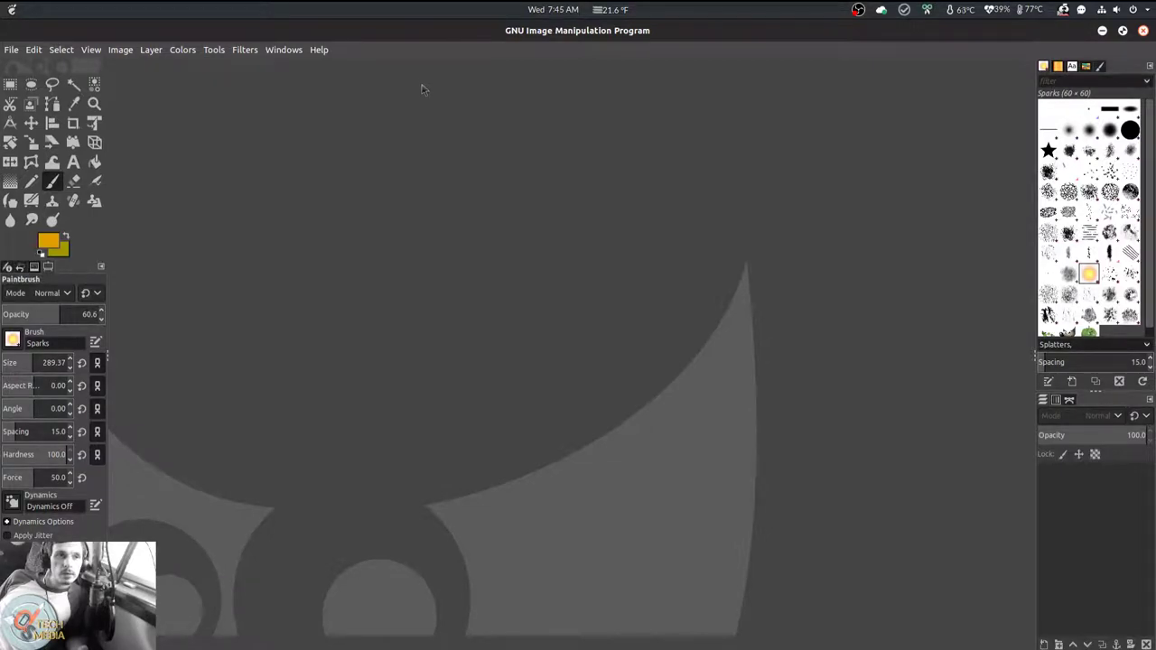
Open the recent Scrap Page Designs project and the recent file ZeusDecor.xcf
left_click(11, 50)
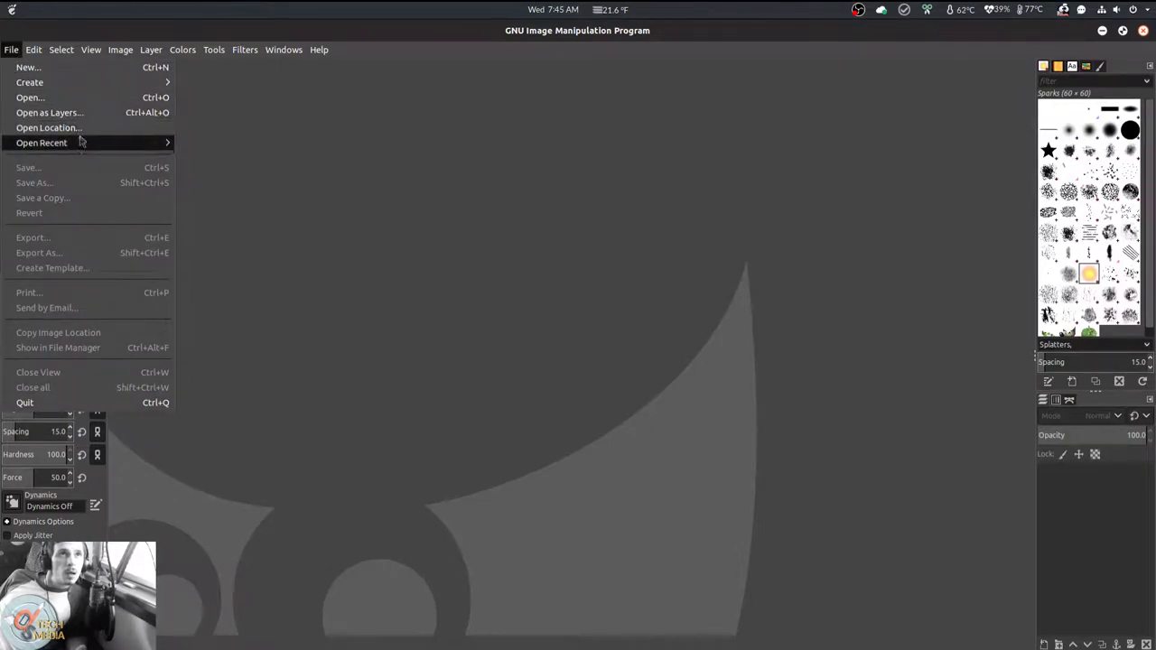
mouse_move(138, 142)
left_click(346, 145)
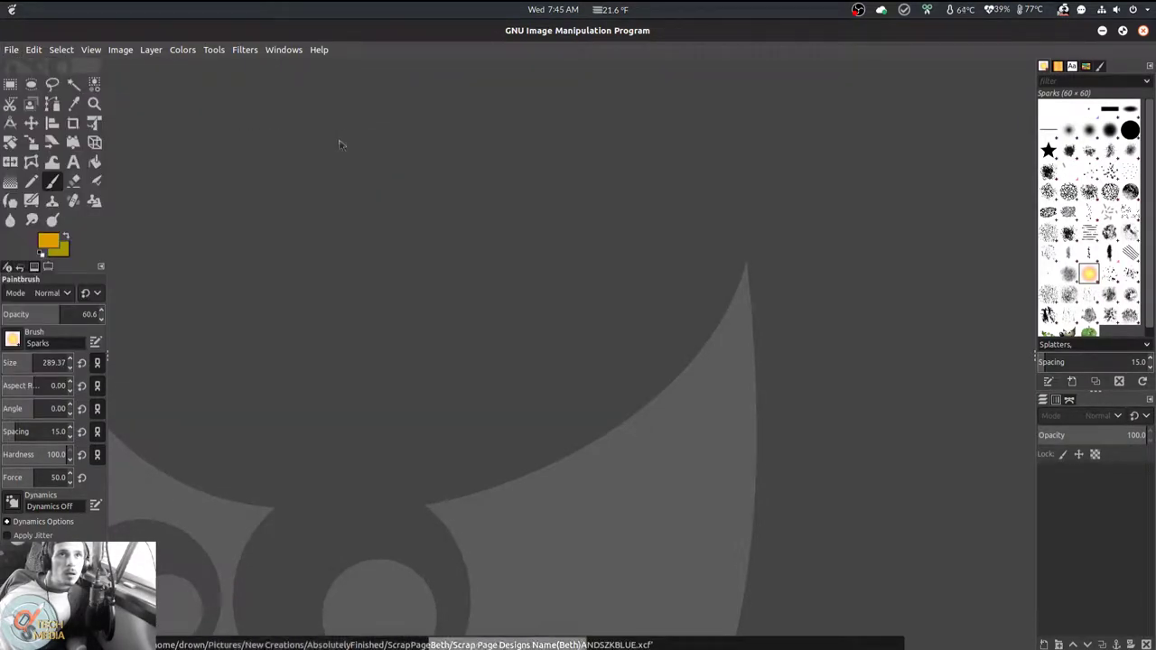
left_click(12, 49)
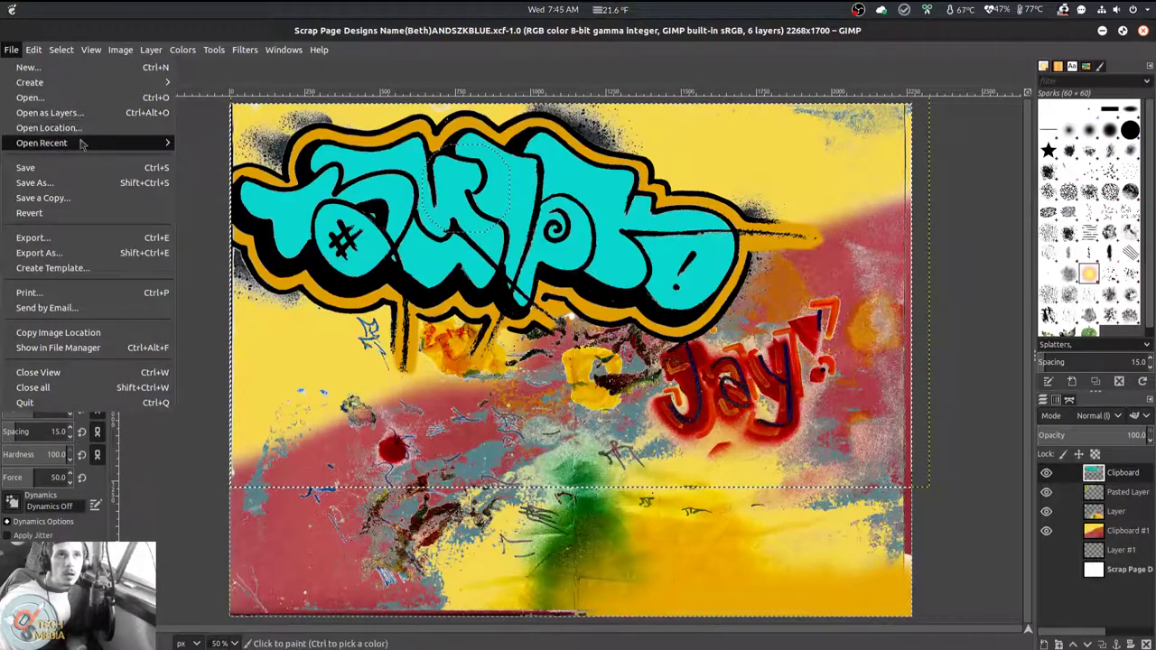
mouse_move(82, 143)
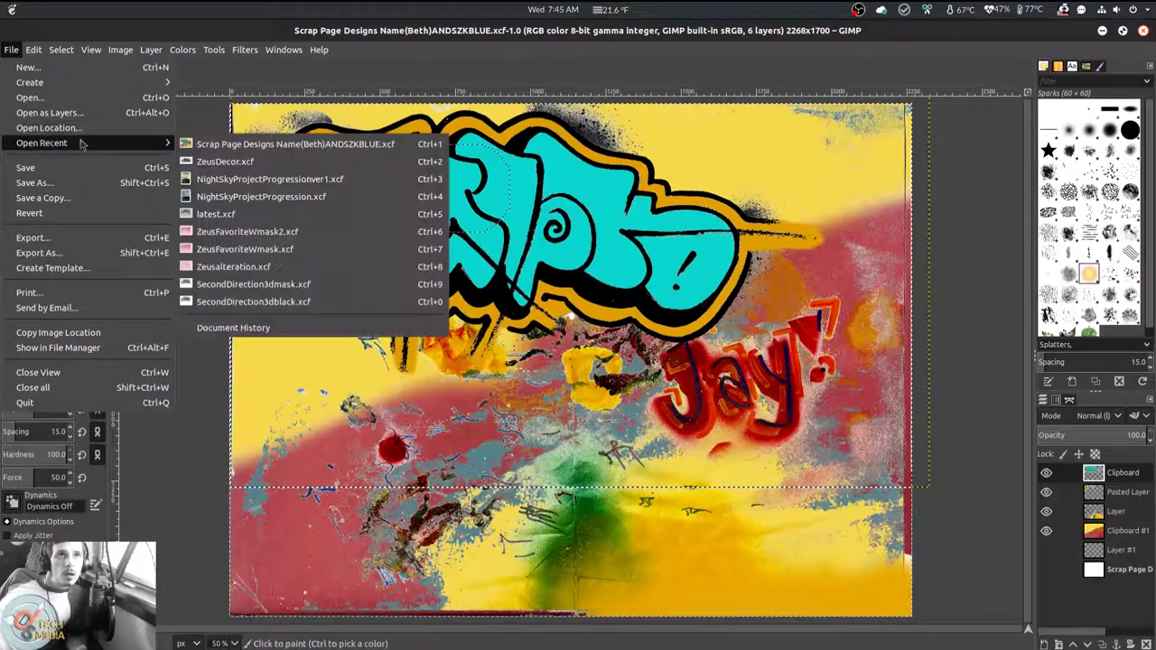
left_click(324, 164)
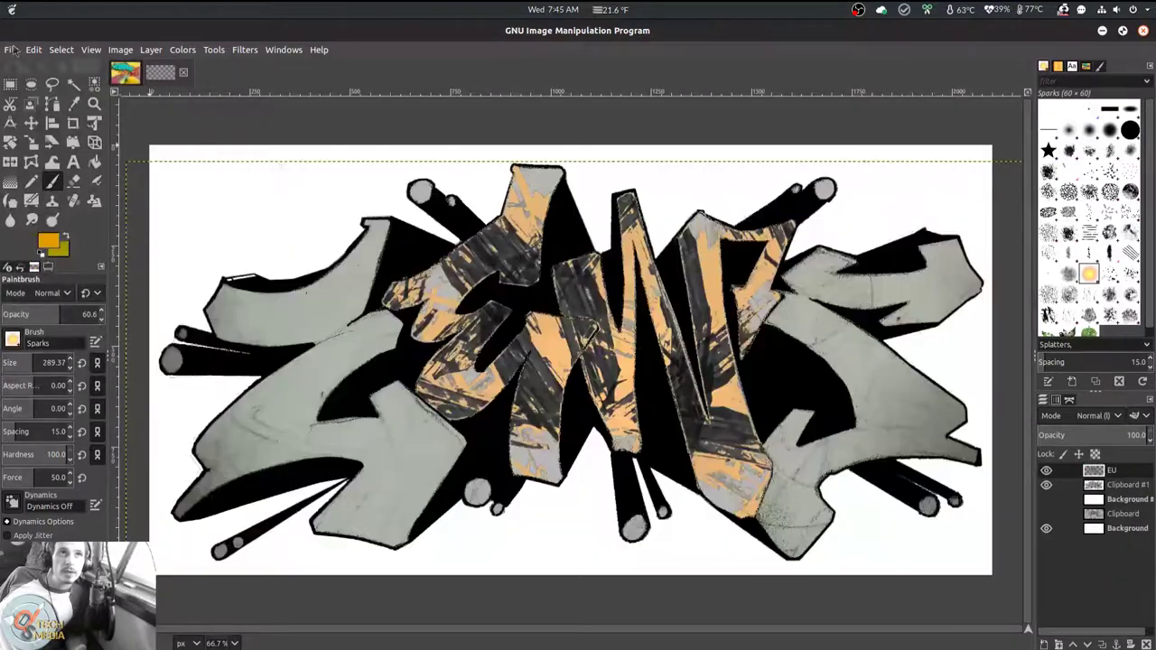
Open the recent files NightSkyProjectProgressionver1.xcf and NightSkyProjectProgression.xcf
left_click(12, 50)
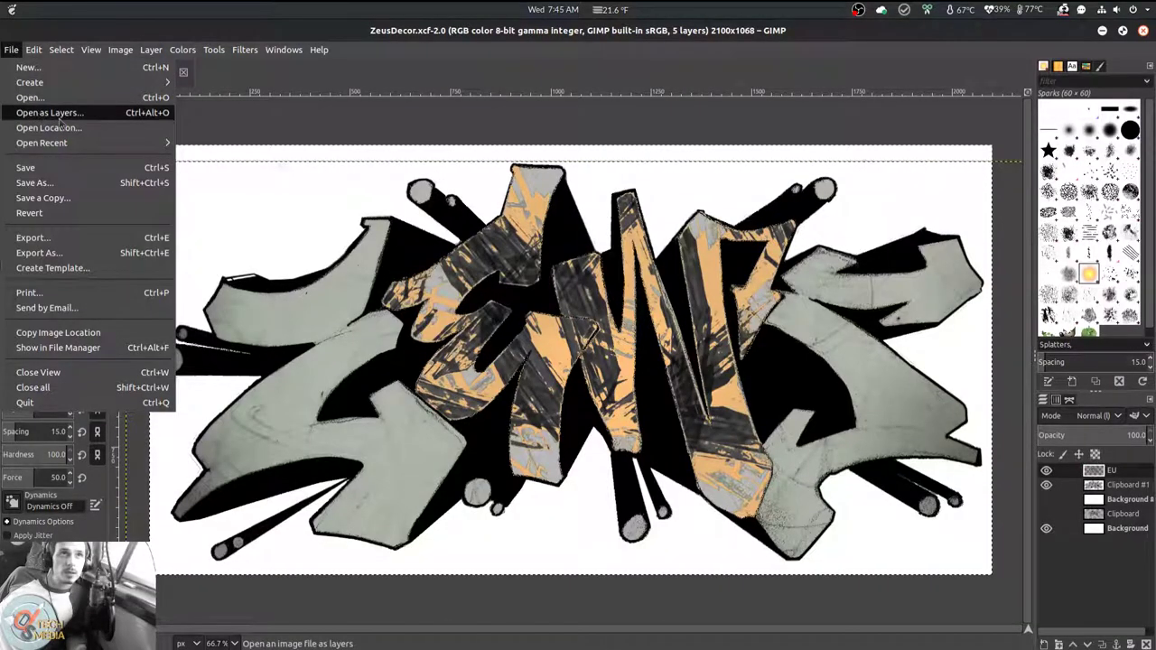
mouse_move(64, 145)
left_click(316, 181)
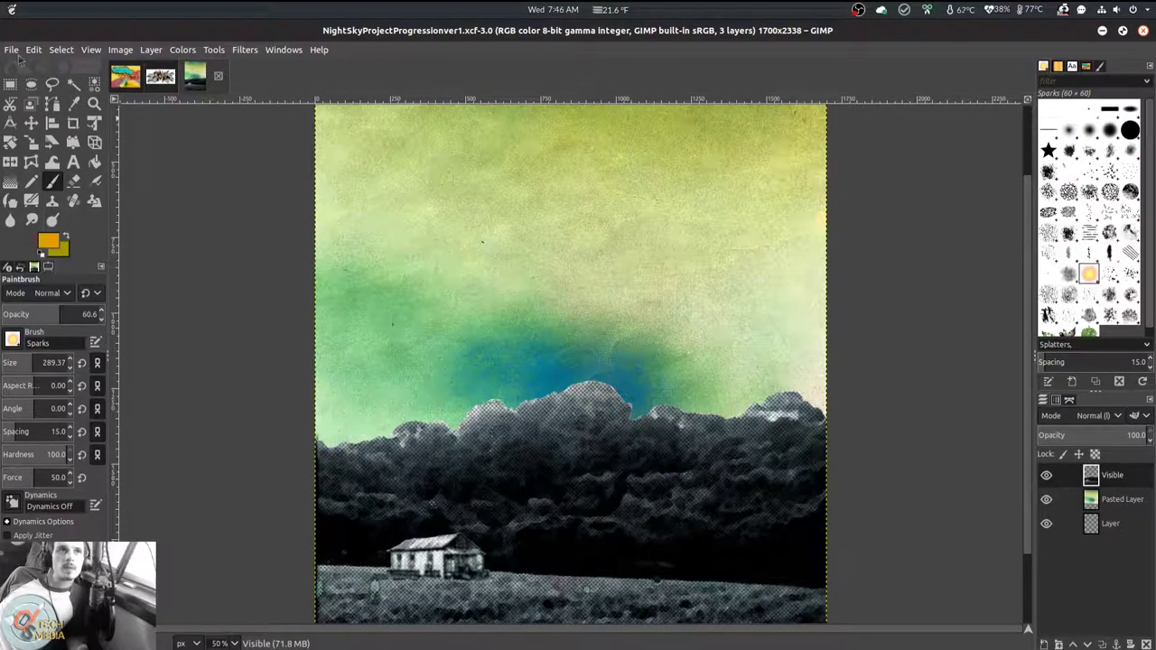
left_click(11, 53)
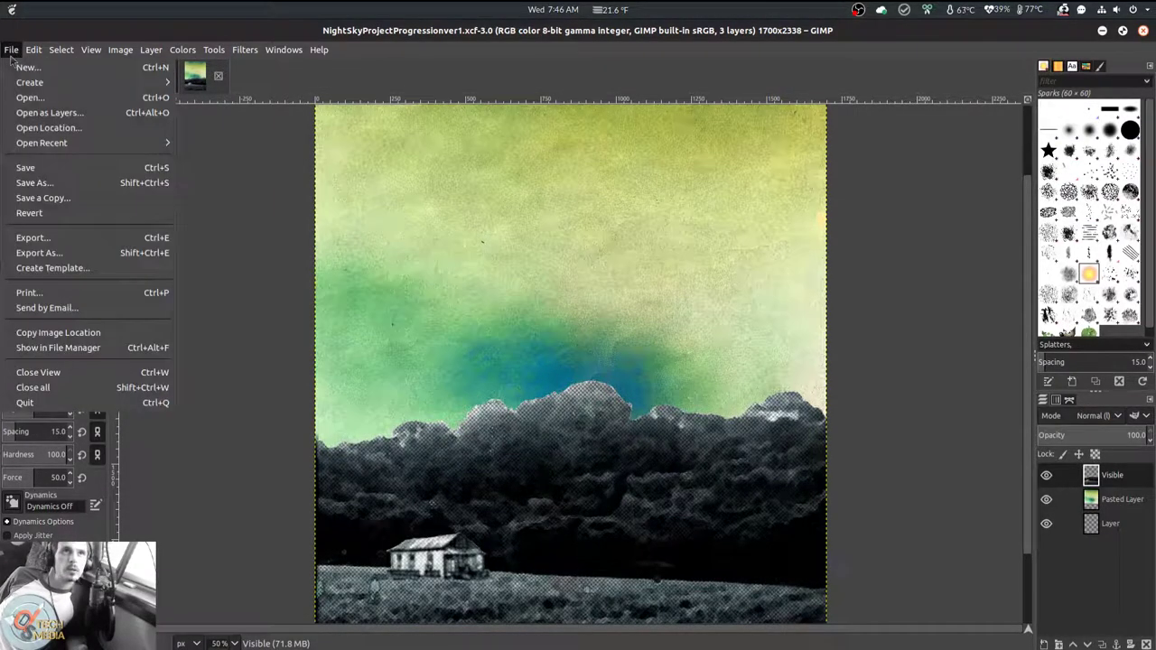
mouse_move(89, 148)
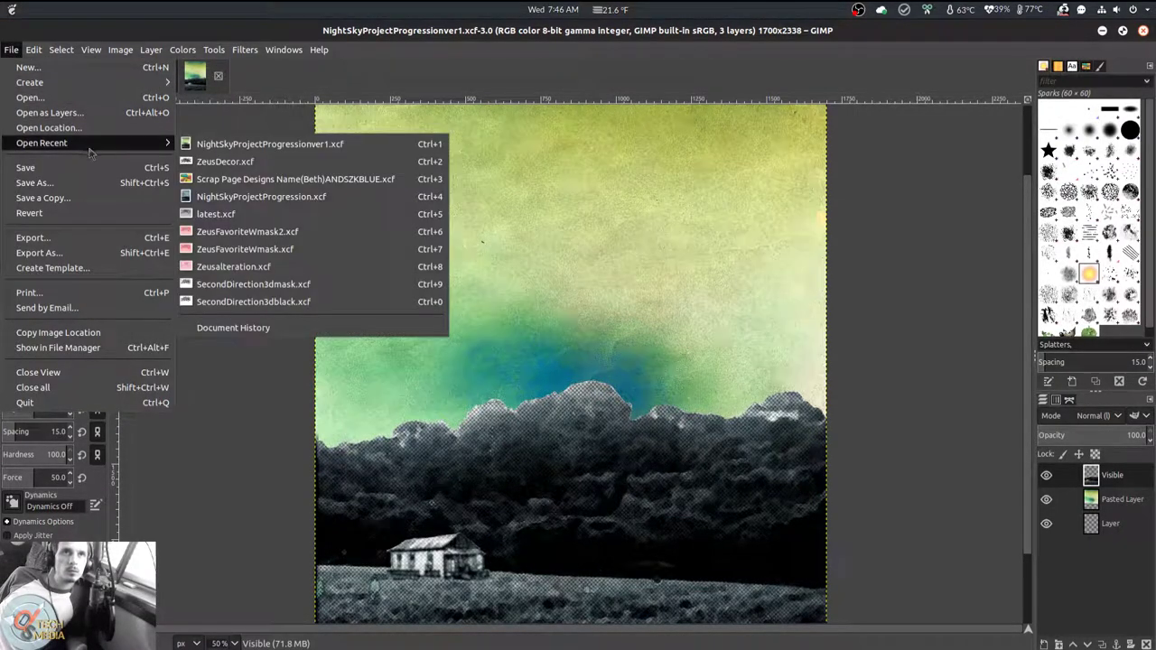
left_click(267, 204)
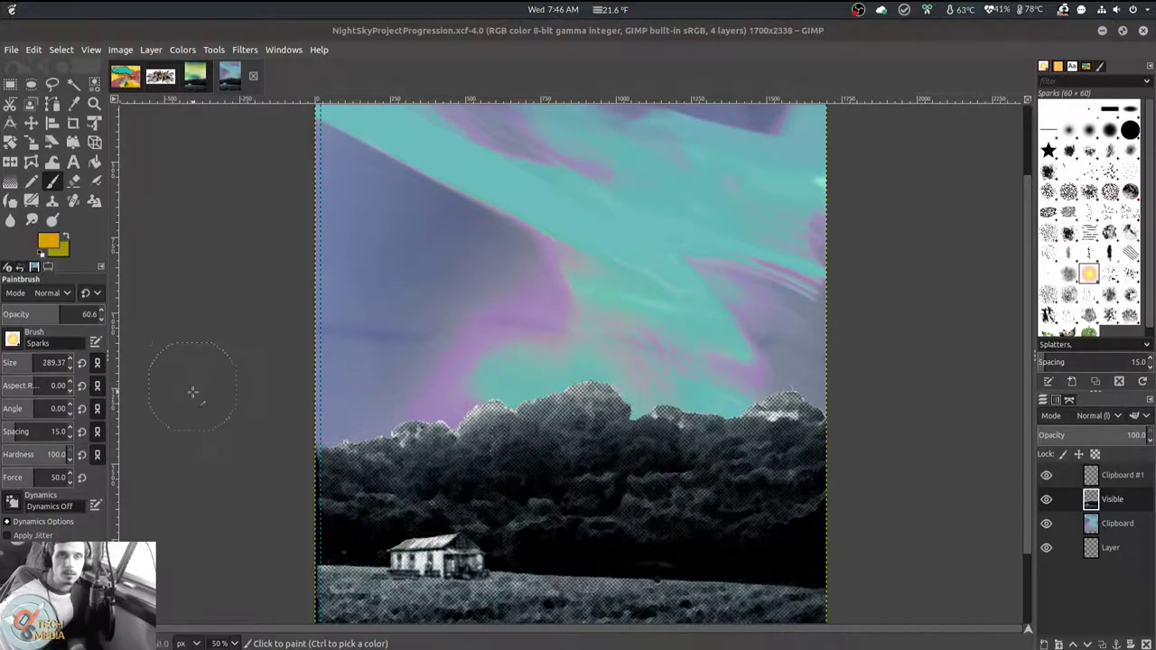
Switch to the NightSkyProjectProgressionver1.xcf image and hide its Visible layer to inspect the green sky artwork beneath
key("ctrl+z")
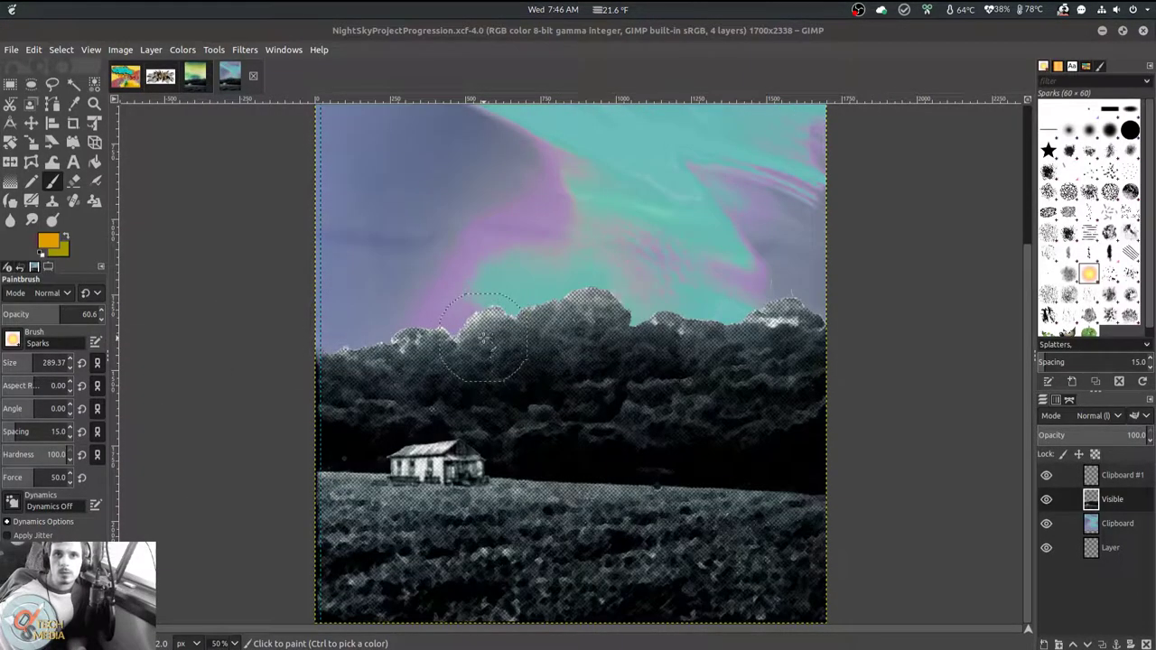
scroll(768, 271, "up", 3)
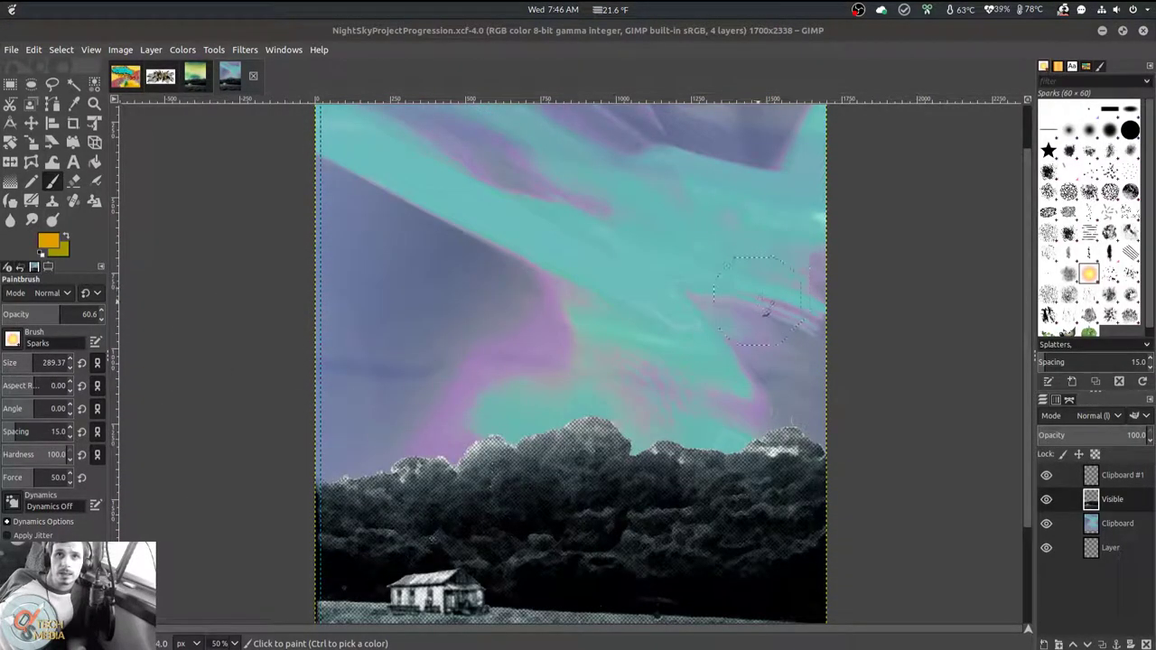
scroll(846, 280, "down", 3)
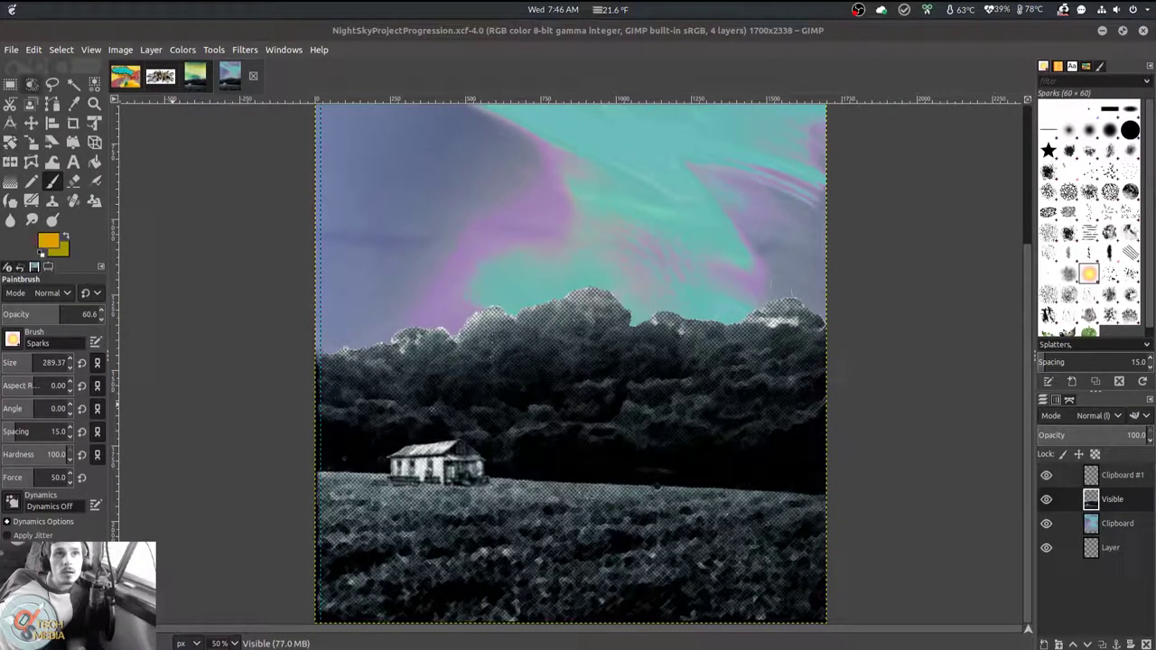
left_click(195, 76)
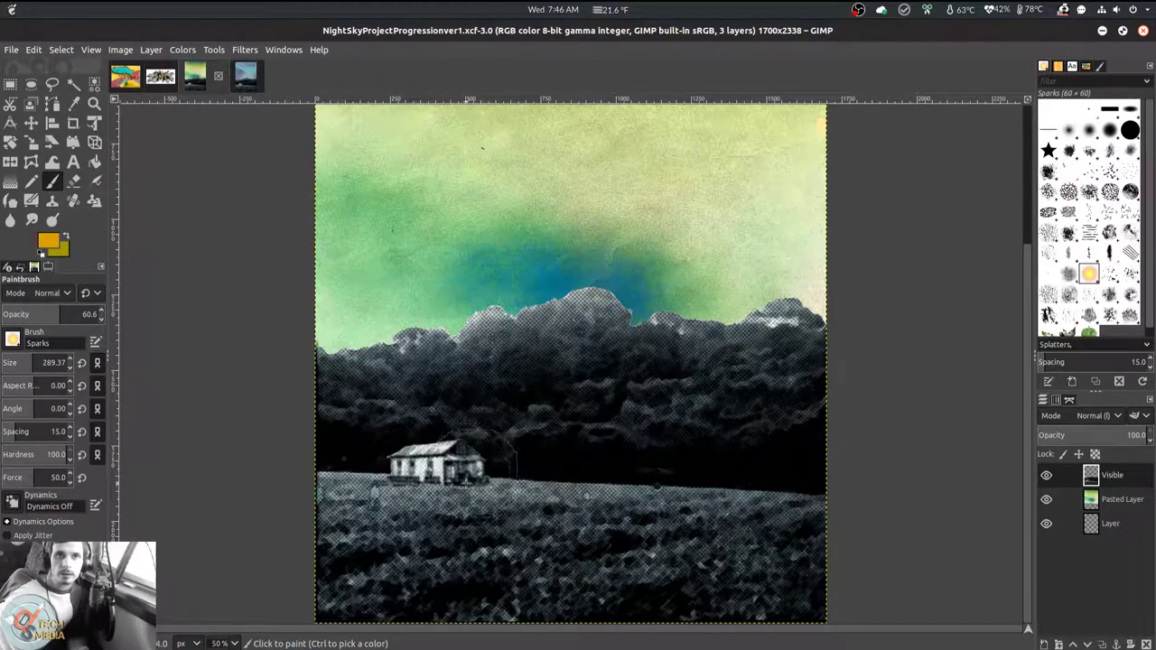
scroll(437, 454, "up", 5)
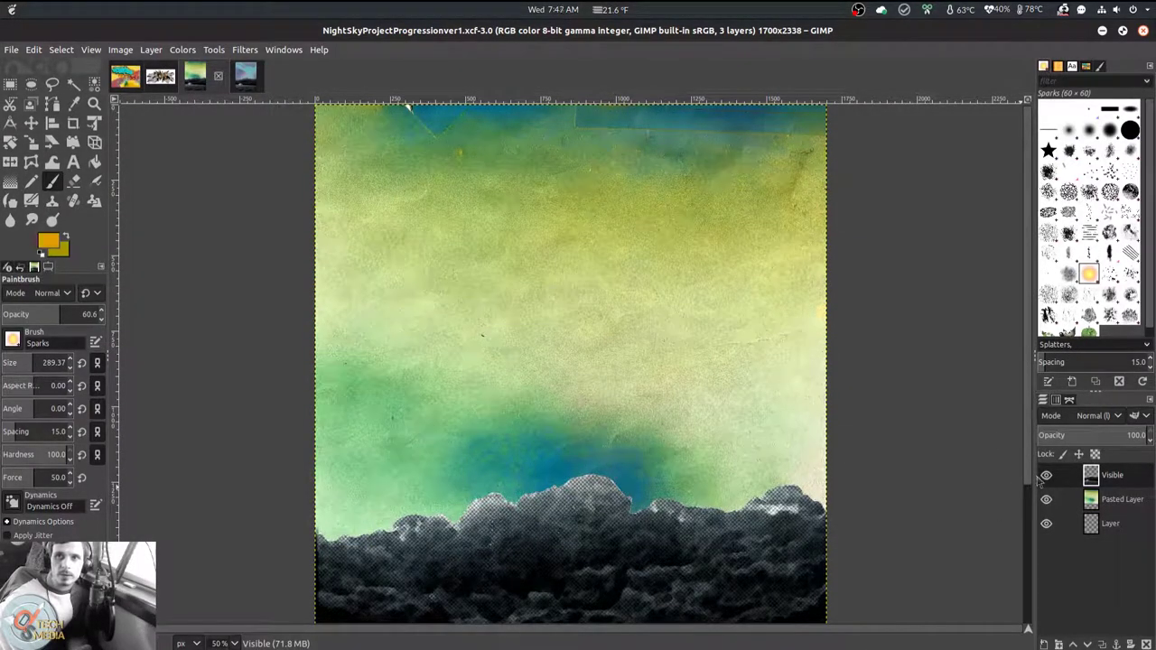
left_click(1047, 475)
scroll(761, 400, "down", 5)
scroll(761, 402, "up", 5)
In NightSkyProjectProgression.xcf, toggle the Clipboard and Visible layers off and back on to examine what each one contributes
left_click(246, 76)
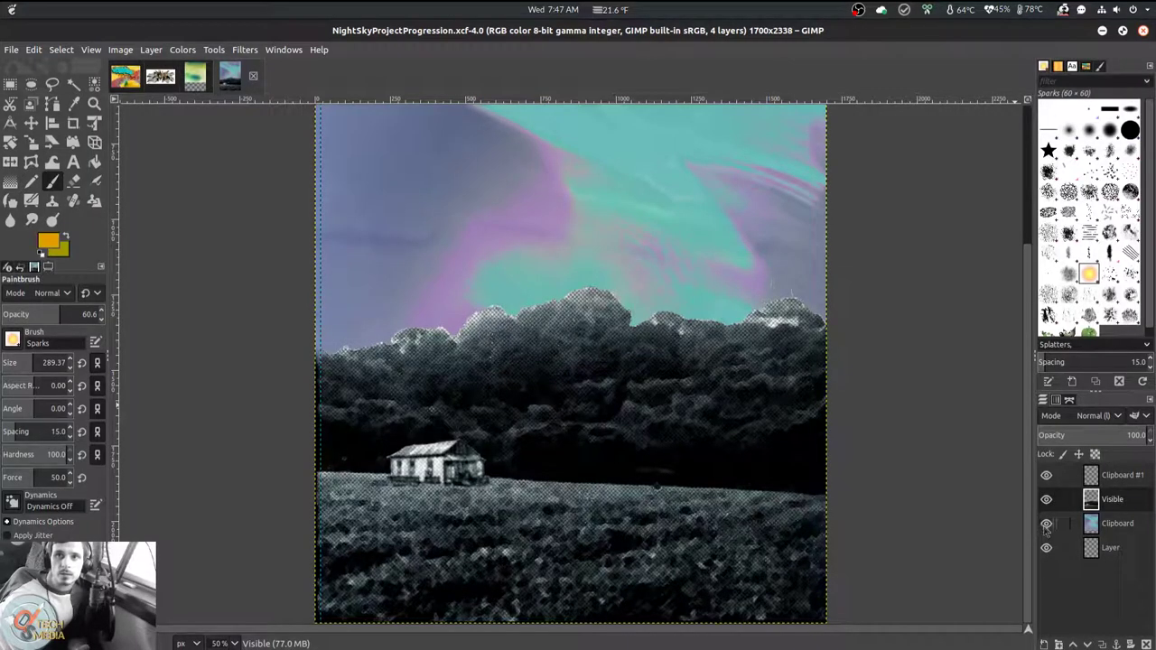
left_click(1046, 525)
left_click(1046, 523)
left_click(1047, 499)
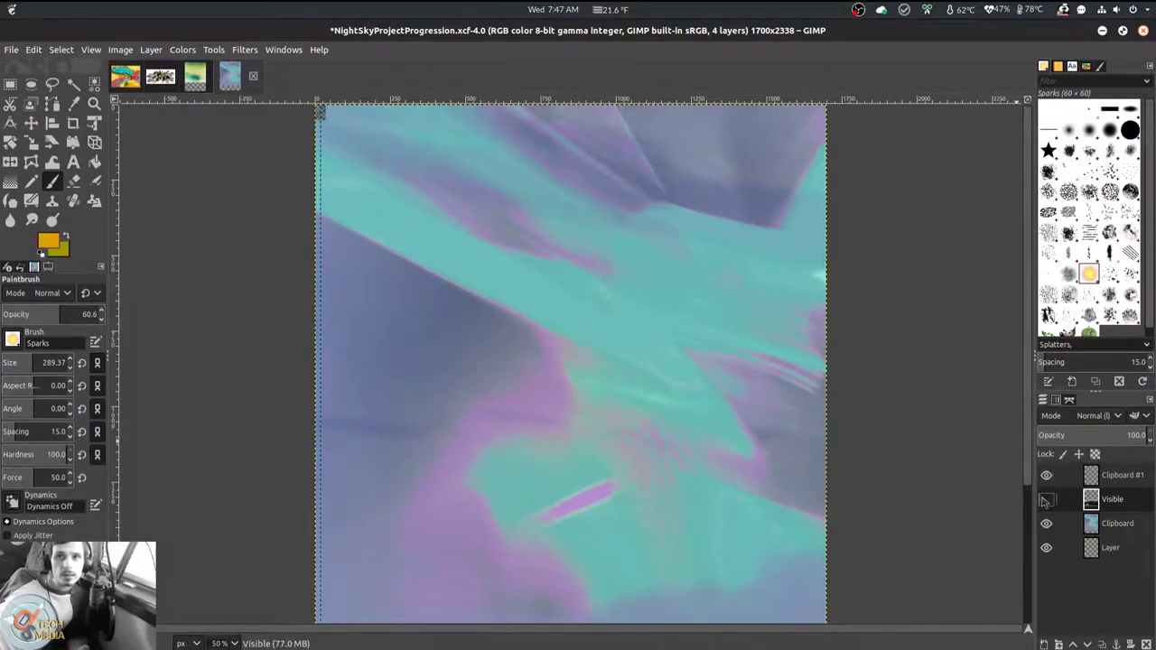
left_click(1046, 499)
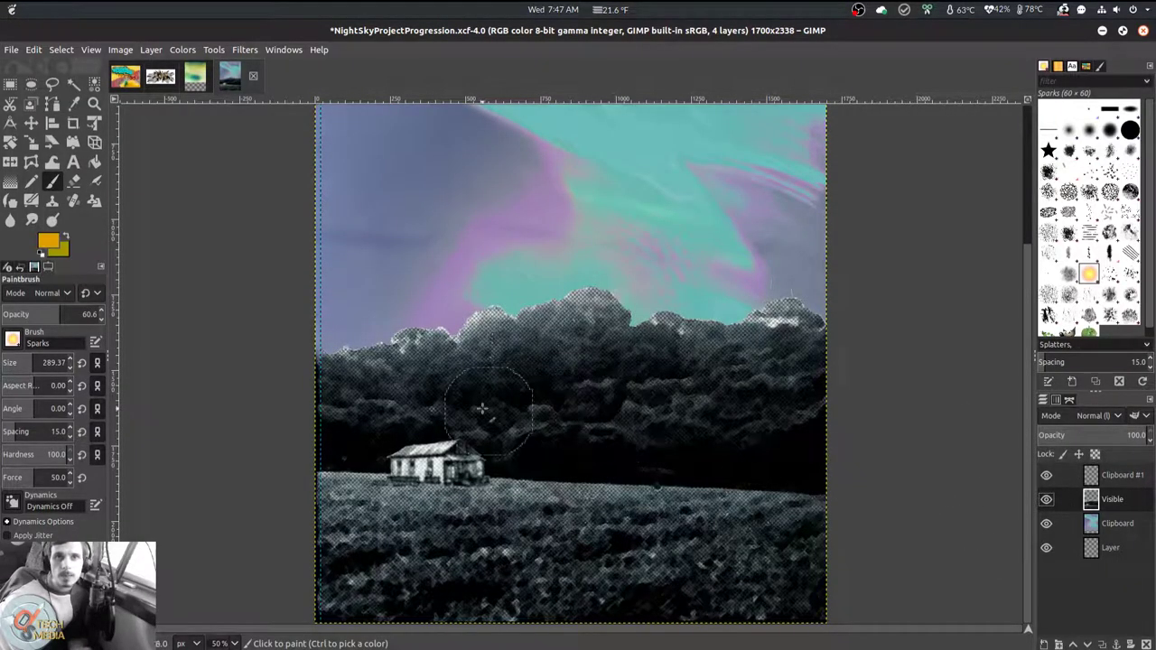
scroll(481, 408, "up", 5)
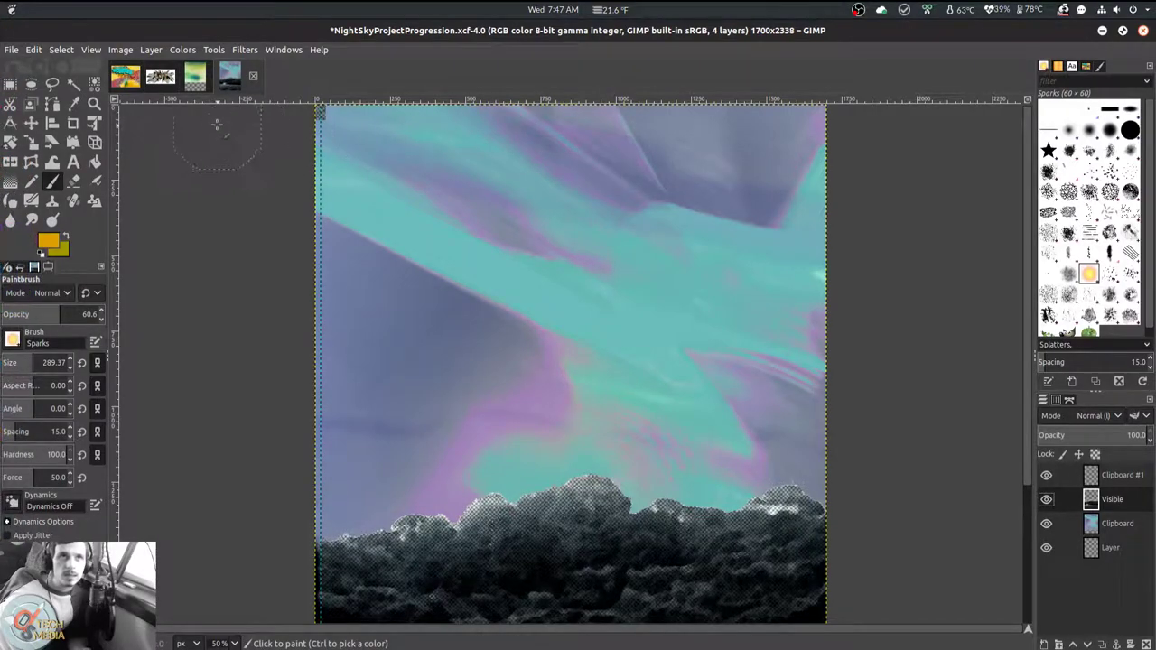
In the Scrap Page Designs image, hide the layers beneath the Clipboard lettering and show all layers one by one, including Layer #1 and the white base
left_click(125, 81)
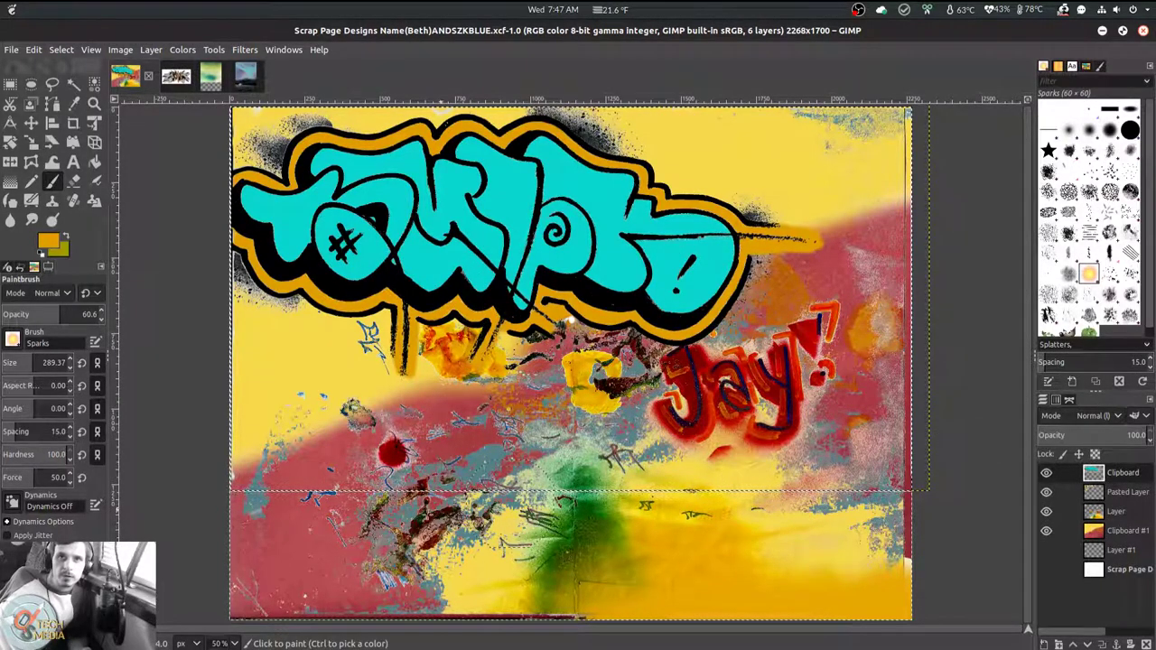
left_click(1046, 531)
left_click(1047, 492)
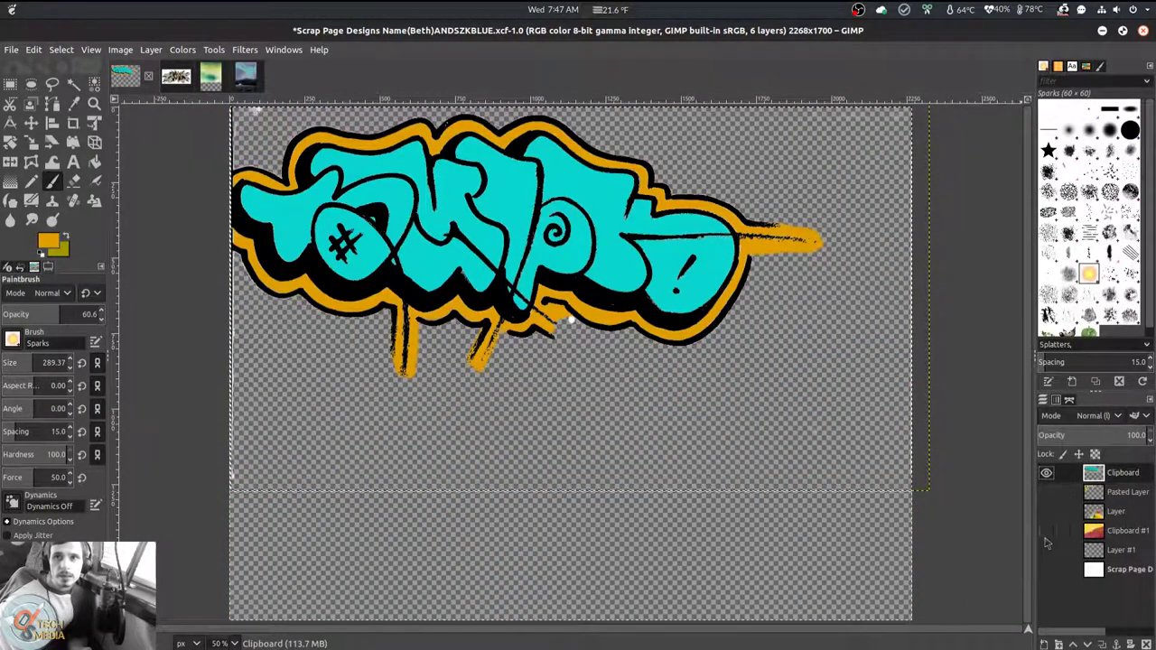
left_click(1046, 492)
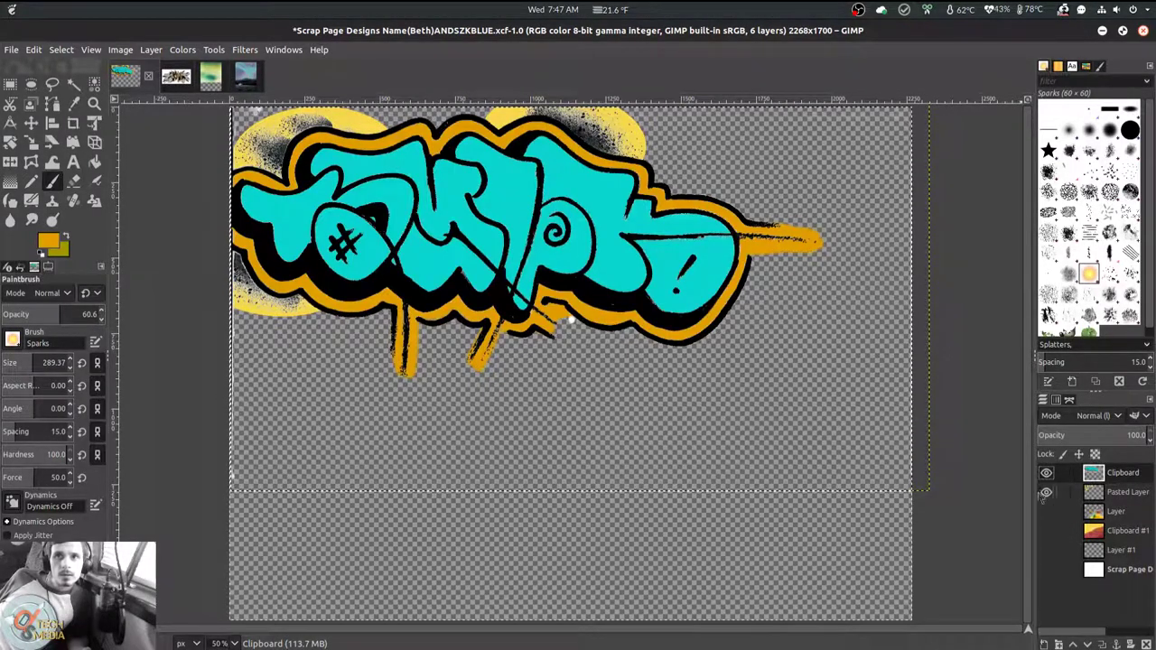
left_click(1046, 511)
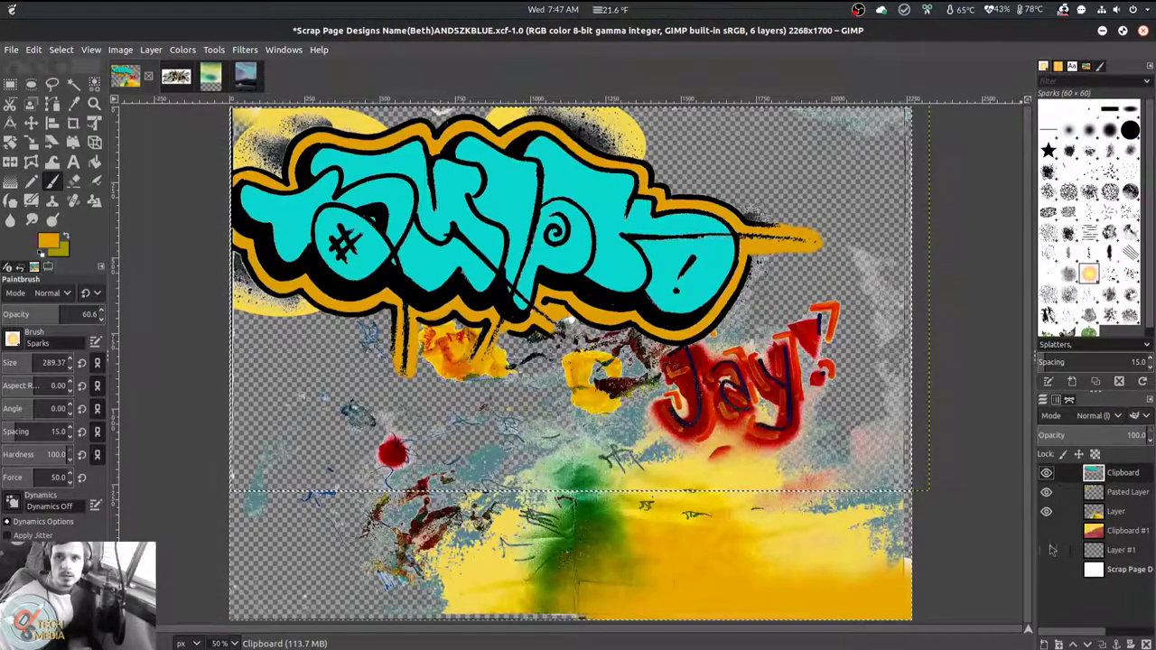
left_click(1048, 531)
left_click(1046, 550)
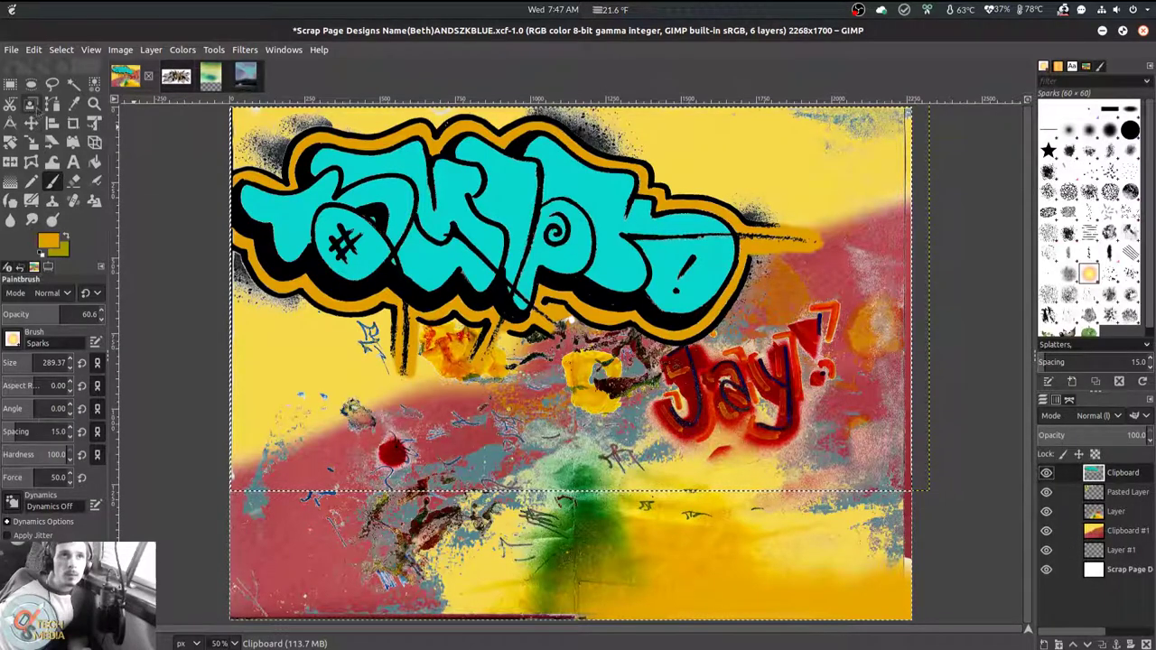
Select the lettering's cyan fill by color and paint orange stars inside it using the 2. Star brush at size 298.86
left_click(94, 83)
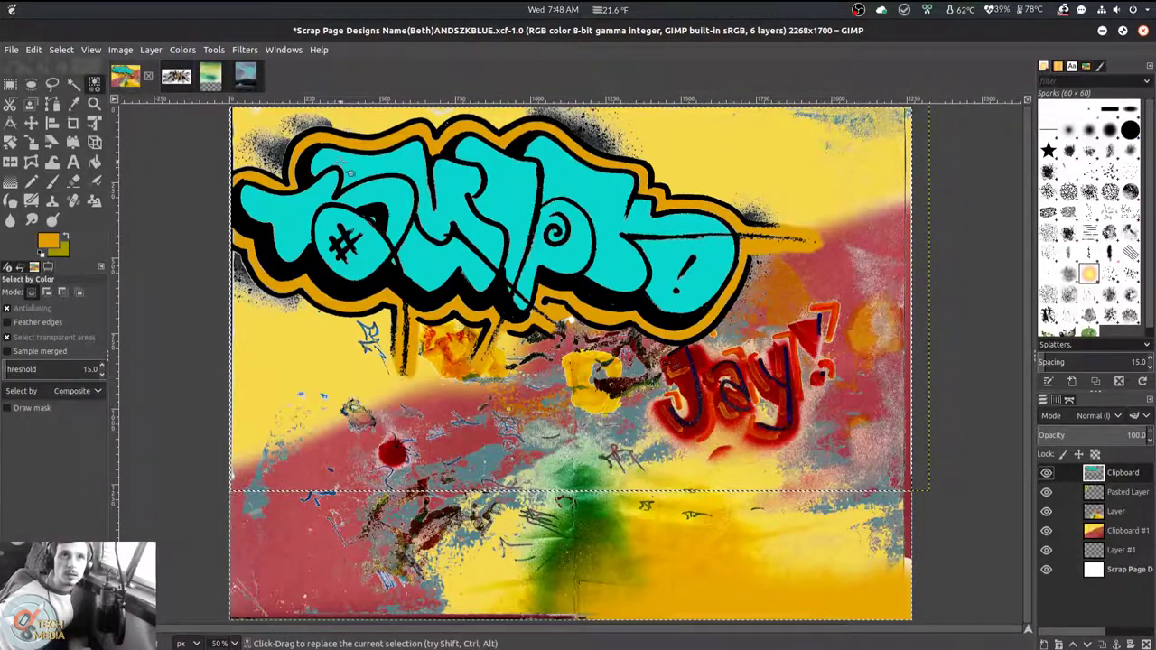
left_click(512, 209)
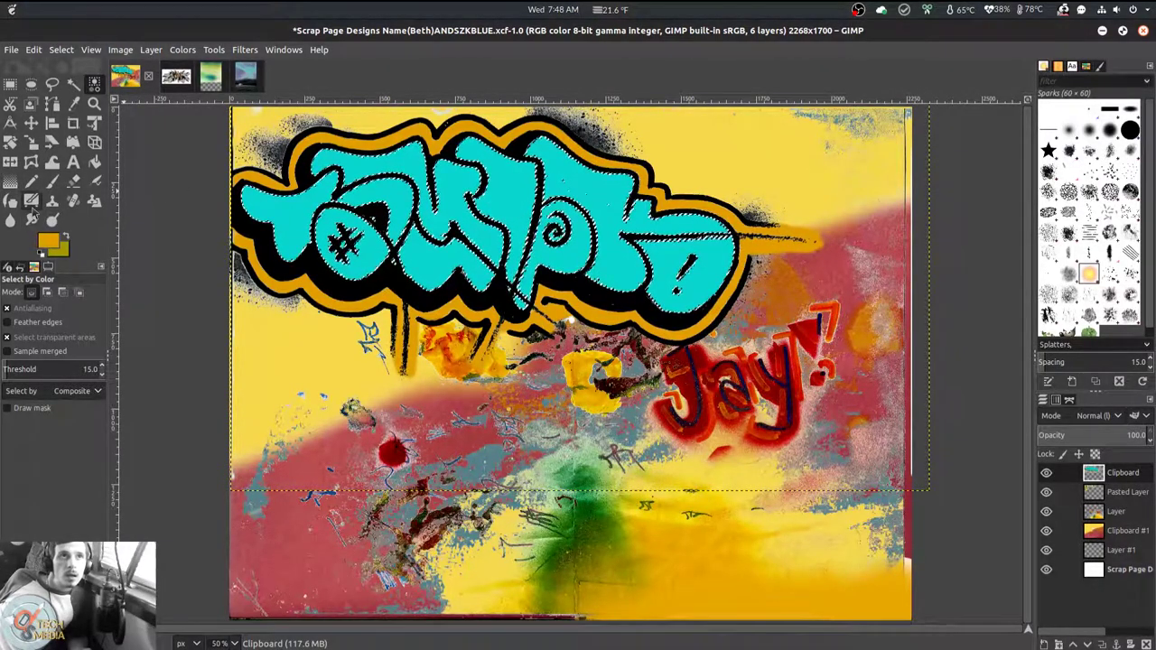
left_click(52, 182)
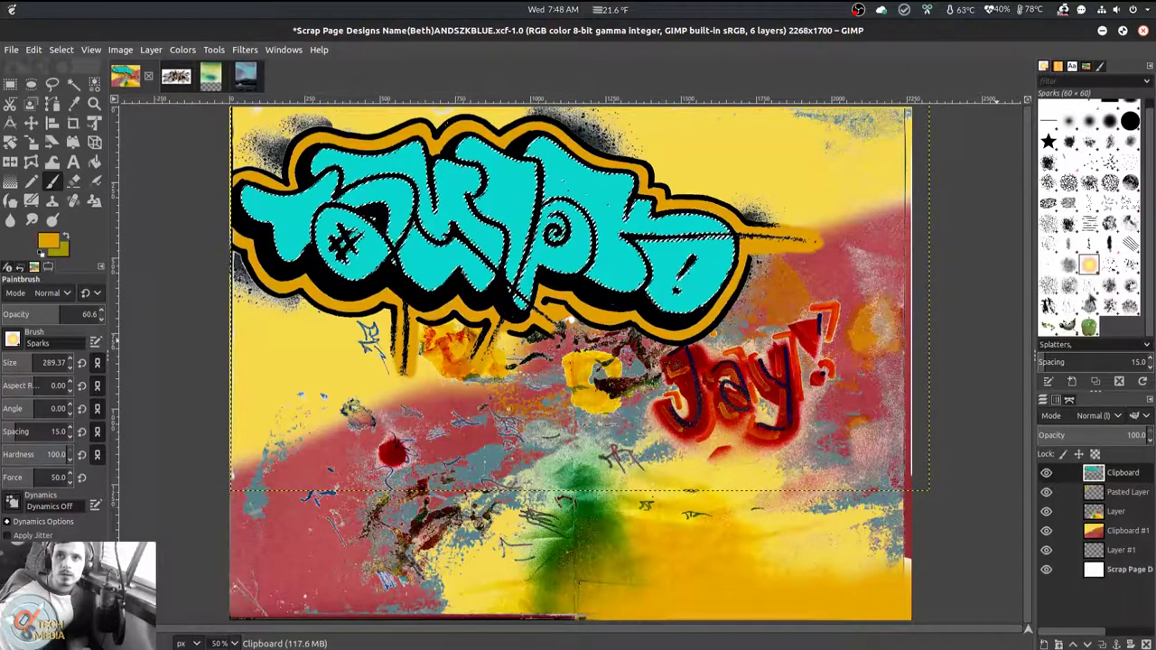
left_click(1049, 150)
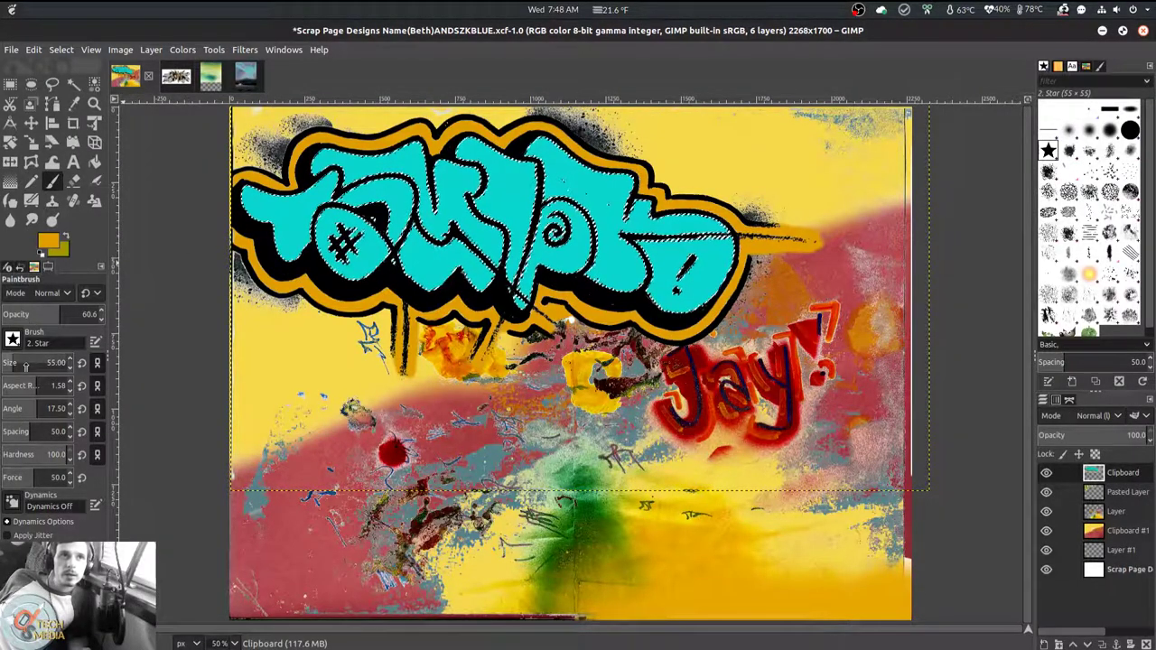
left_click_drag(26, 361, 36, 363)
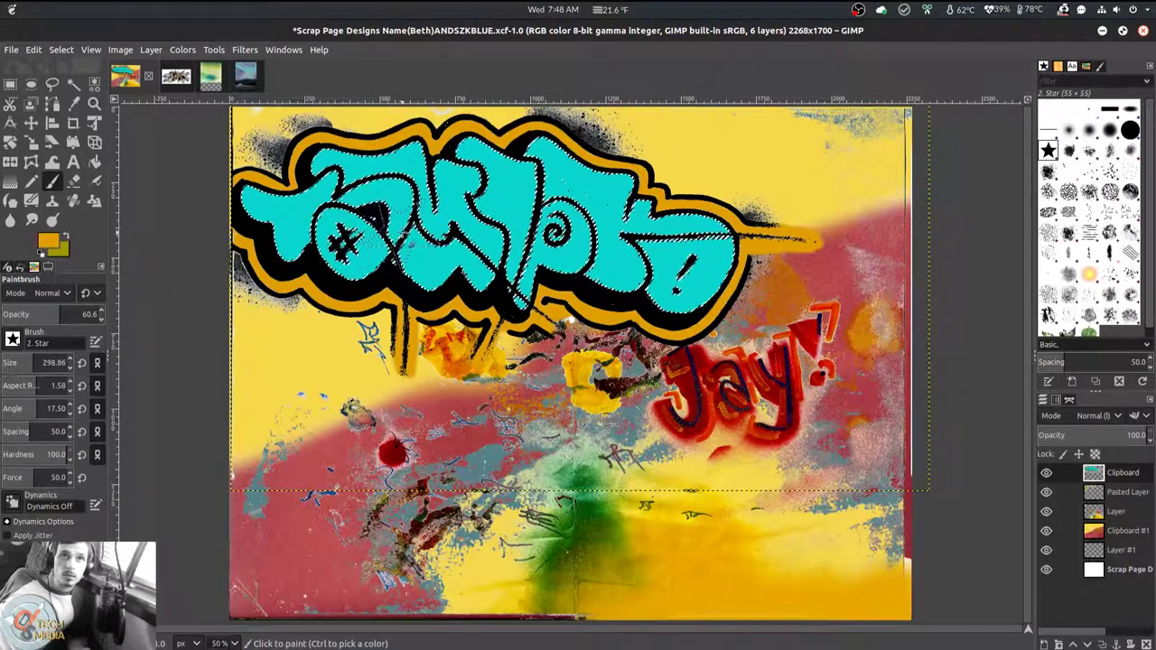
left_click(438, 233)
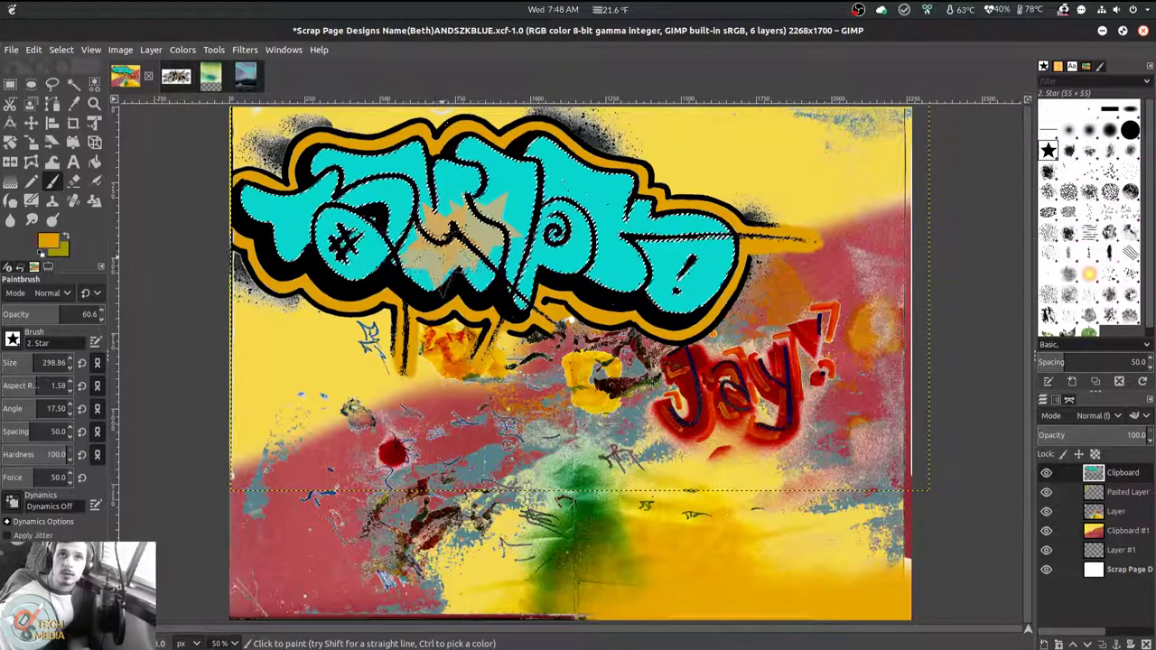
left_click(567, 208)
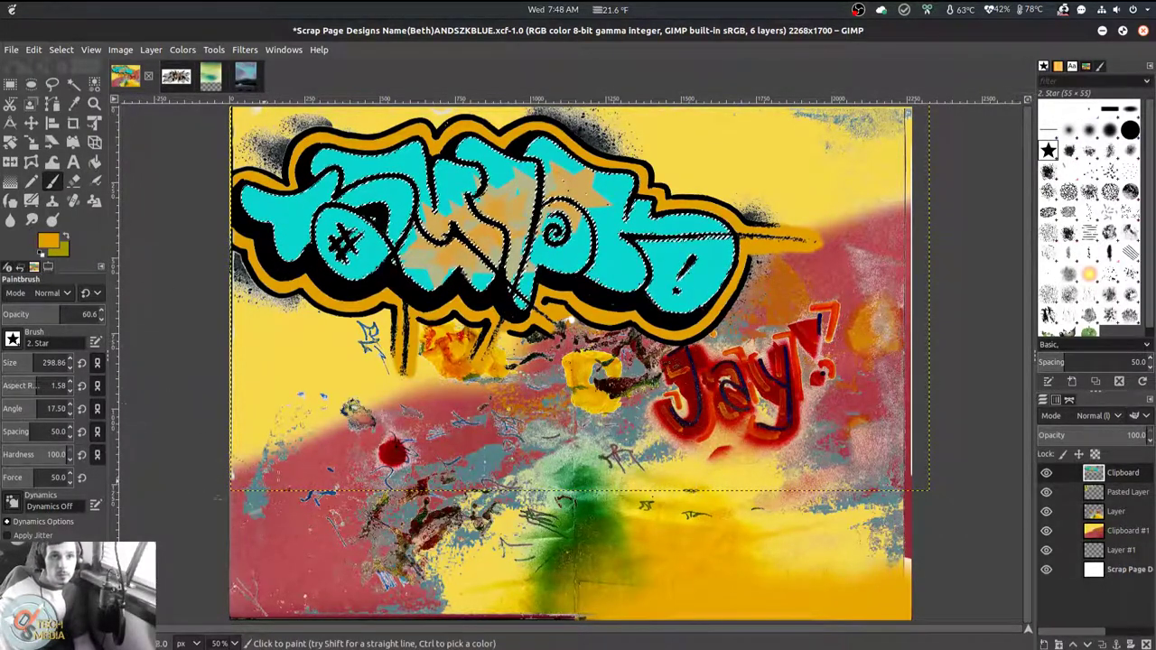
Sample the background's red as the foreground color and stamp a red star over the middle of the lettering, viewed at 100%
left_click(306, 517, "ctrl")
key("1")
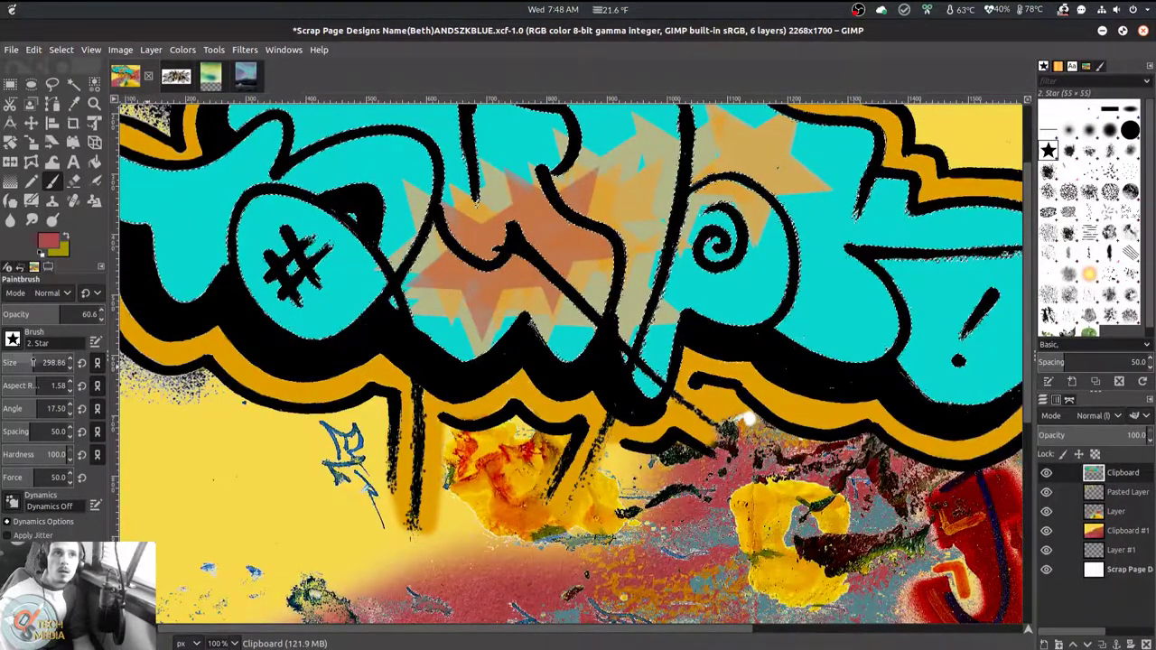
Set the star brush opacity to 68.1 and paint more large red and orange stars across the selected lettering fill
mouse_move(54, 314)
left_mouse_down()
mouse_move(90, 315)
mouse_move(68, 314)
left_mouse_up()
left_click_drag(488, 289, 664, 267)
scroll(655, 217, "up", 3)
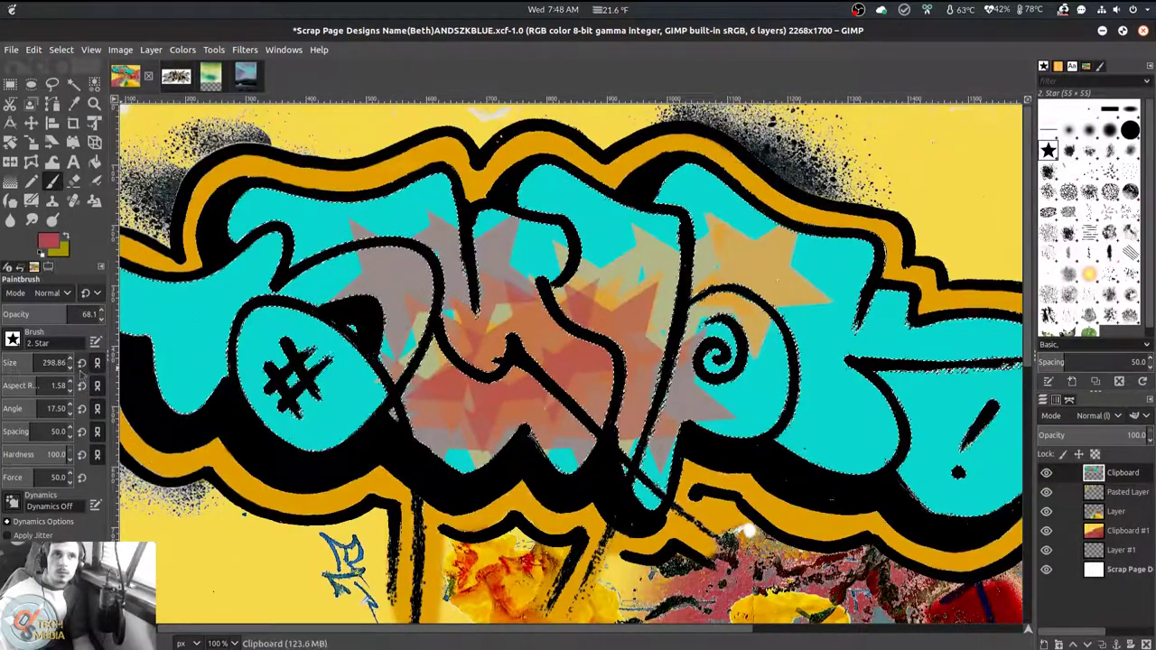
mouse_move(82, 361)
left_mouse_down()
mouse_move(40, 361)
mouse_move(65, 362)
left_mouse_up()
mouse_move(357, 308)
left_mouse_down()
mouse_move(452, 379)
mouse_move(768, 344)
mouse_move(795, 380)
mouse_move(650, 388)
left_mouse_up()
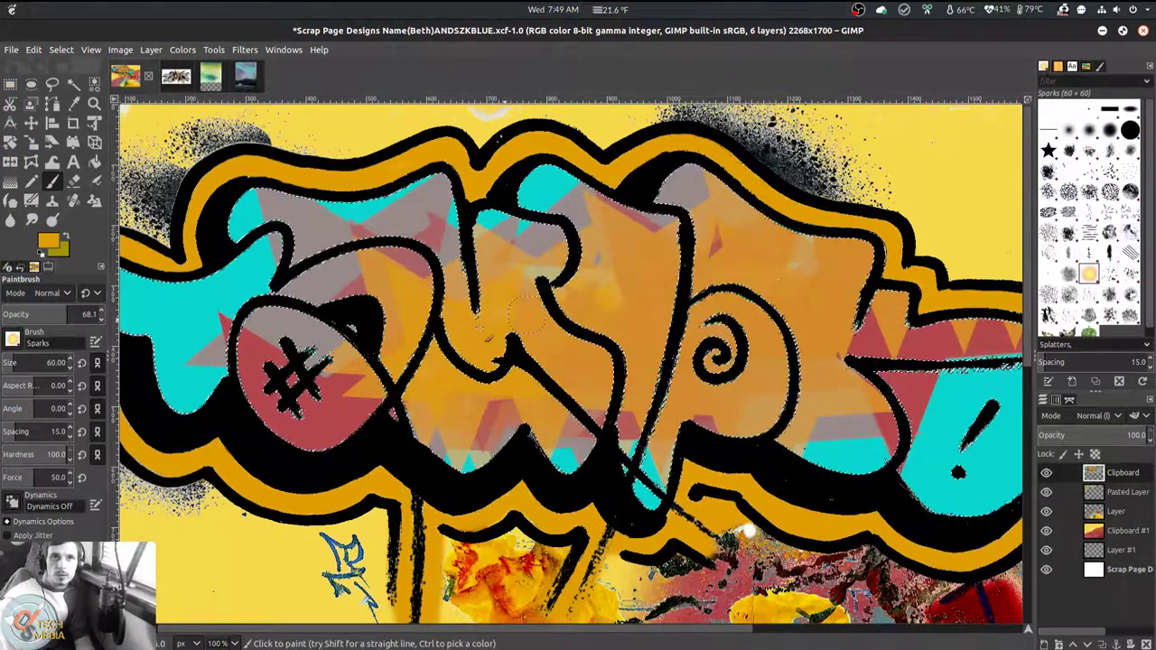
Paint glowing sparks across the selected lettering with the Sparks brush at size 218.08
left_click_drag(25, 362, 31, 362)
mouse_move(152, 370)
left_mouse_down()
mouse_move(813, 380)
mouse_move(994, 397)
mouse_move(361, 191)
mouse_move(804, 262)
mouse_move(832, 325)
left_mouse_up()
scroll(813, 321, "down", 2)
scroll(801, 309, "up", 1)
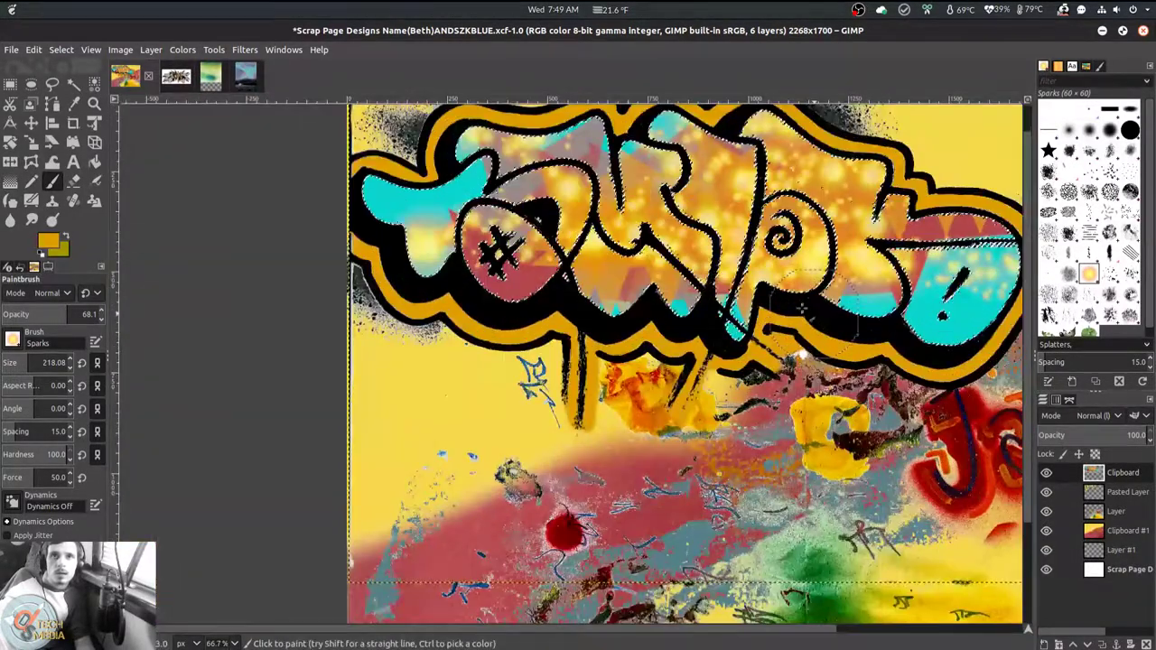
scroll(802, 309, "down", 1)
scroll(801, 309, "up", 2)
scroll(620, 540, "down", 1)
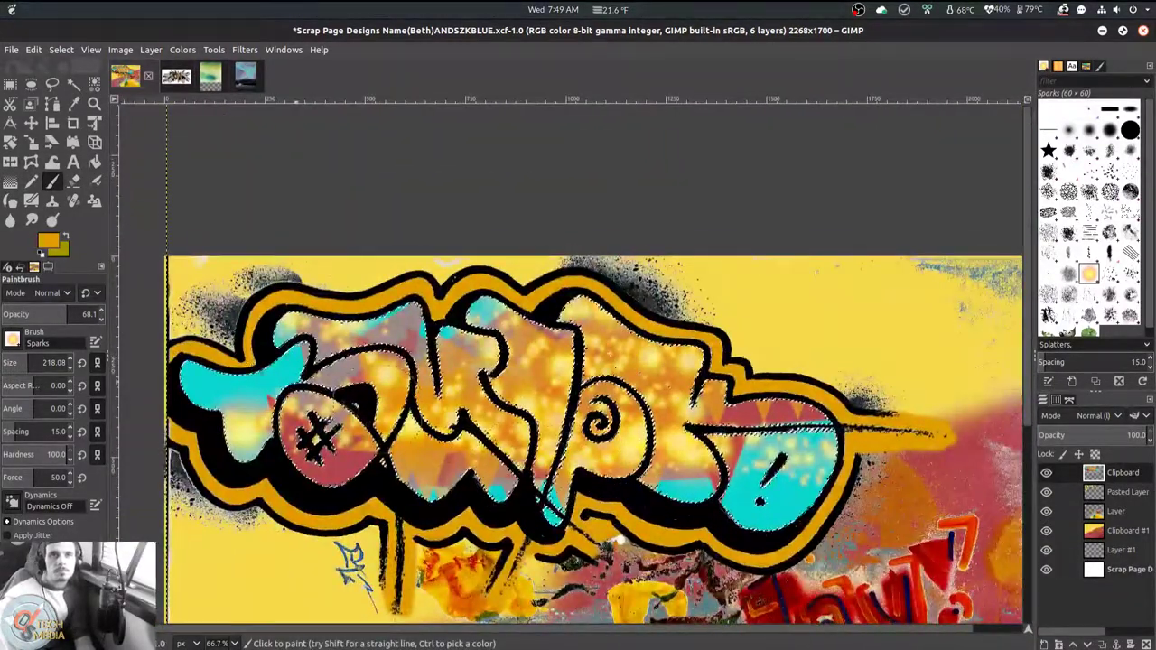
Sample the lettering's cyan and paint translucent stars over the sparks using the 2. Star brush at size 289.37 and opacity 48.1
left_click(224, 388, "ctrl")
left_click_drag(244, 388, 348, 412)
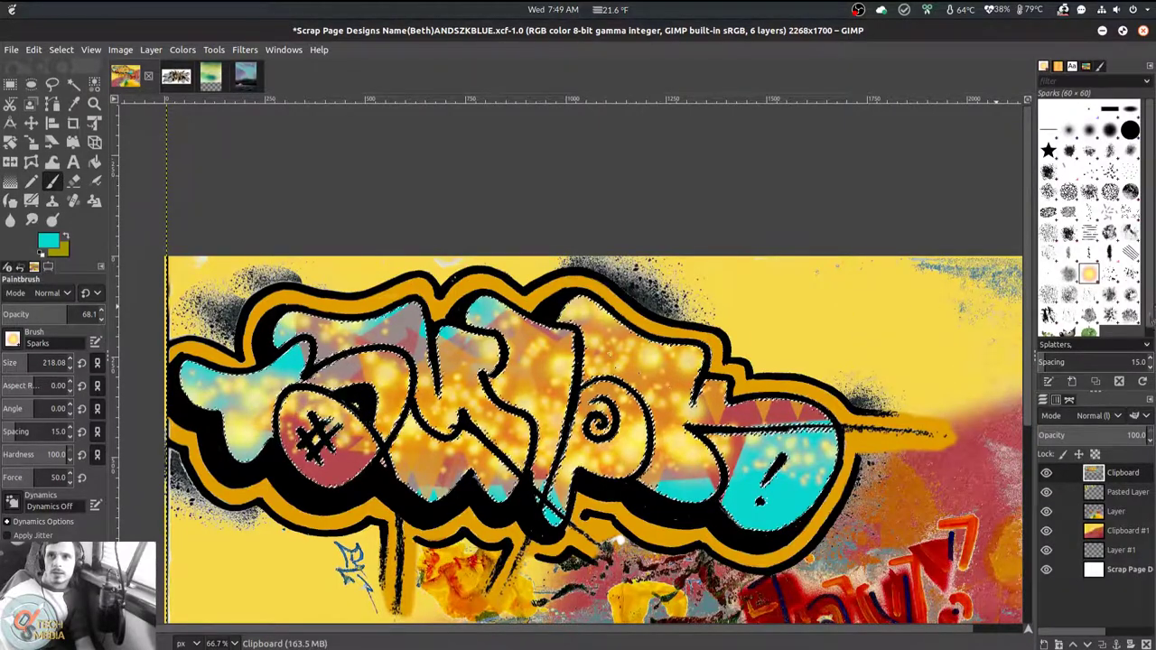
scroll(1089, 217, "down", 1)
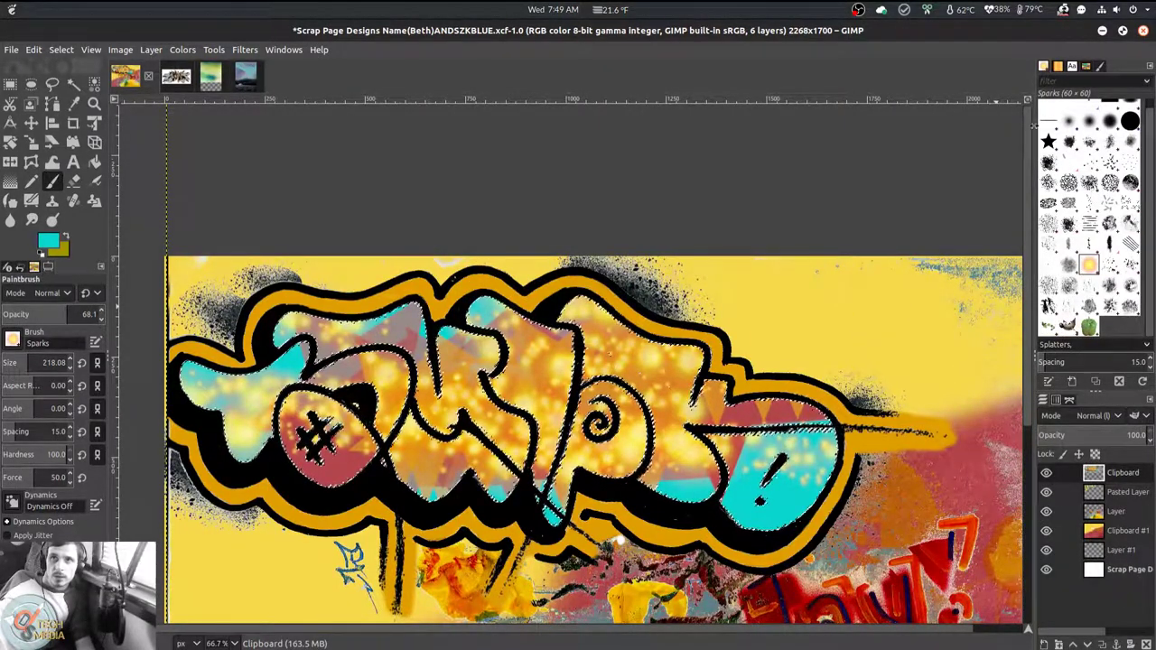
left_click(1048, 141)
left_click_drag(371, 419, 533, 457)
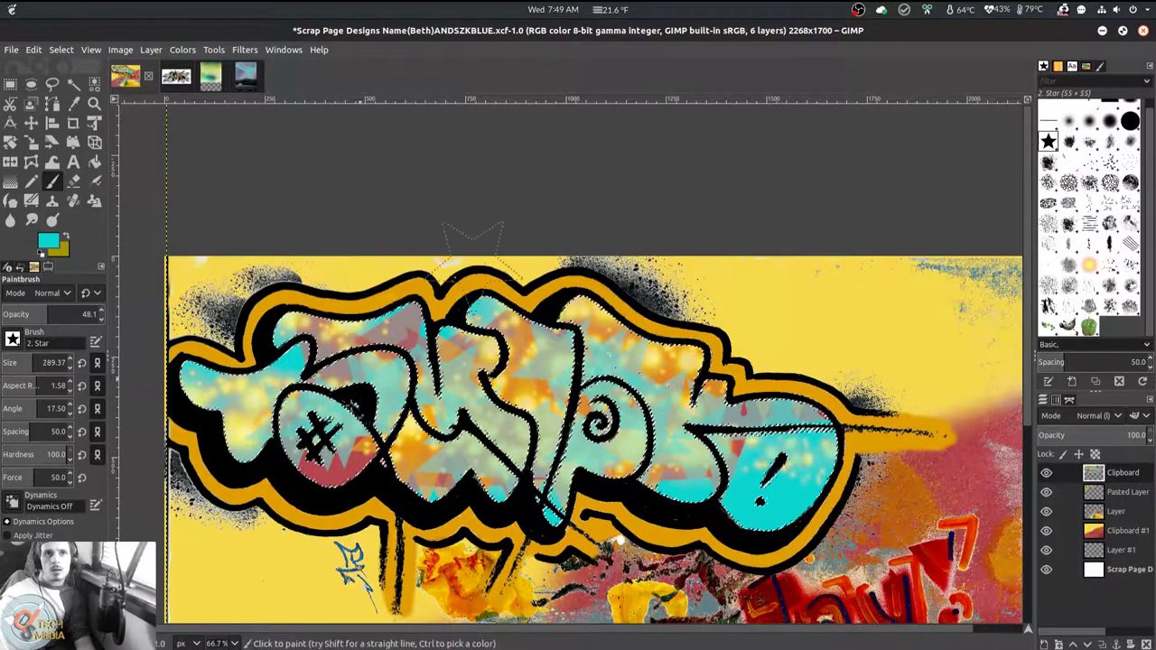
Turn Quick Mask on to inspect the selected lettering area and turn it off again
scroll(596, 362, "down", 3)
scroll(596, 362, "down", 1)
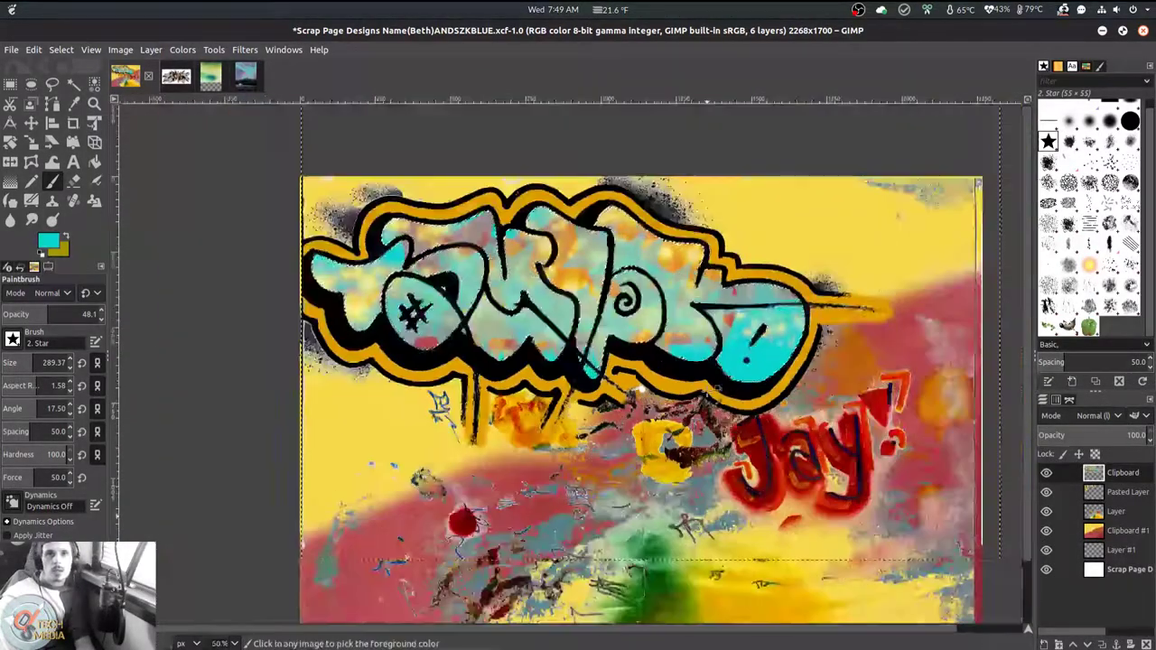
scroll(567, 365, "right", 5)
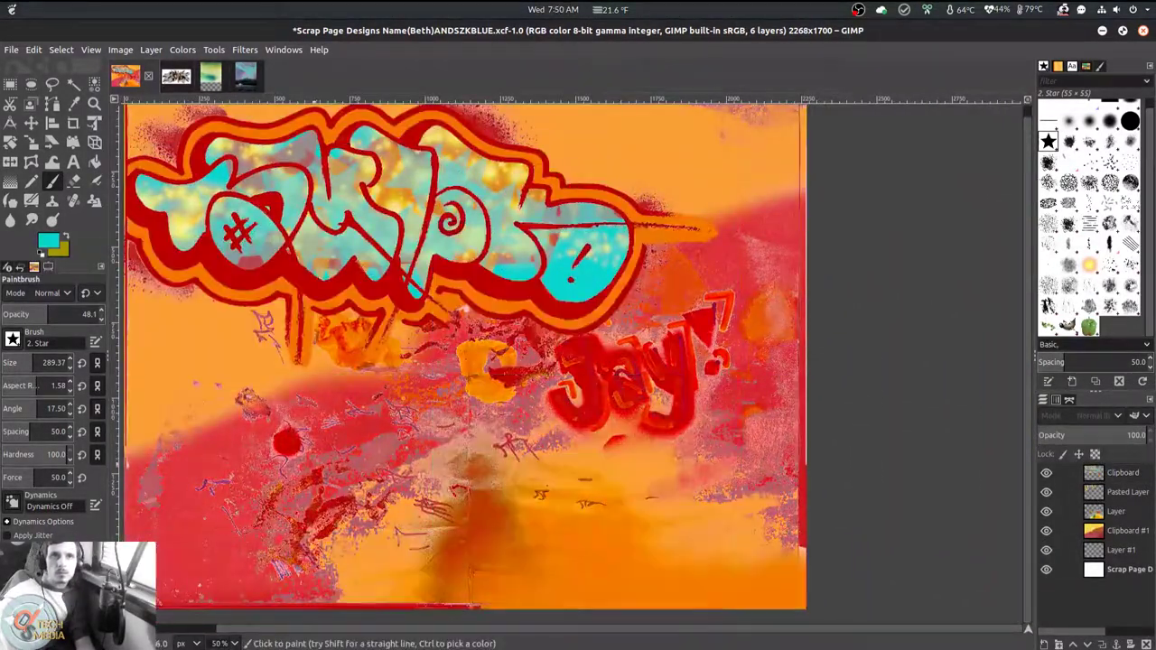
scroll(450, 454, "right", 5)
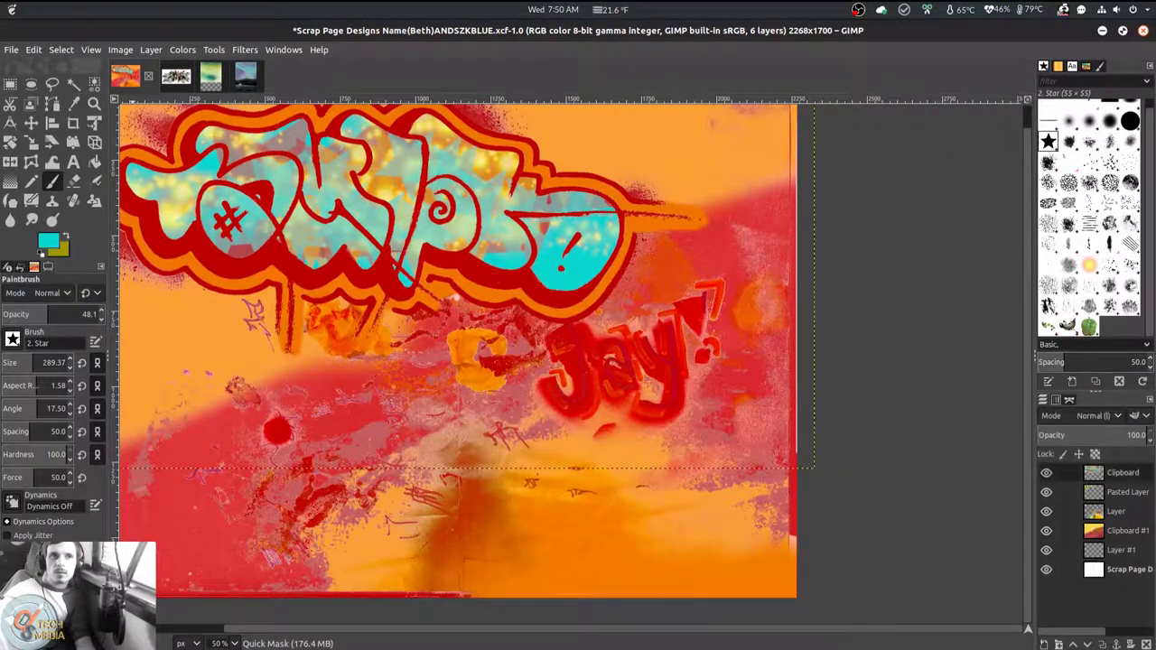
left_click(117, 630)
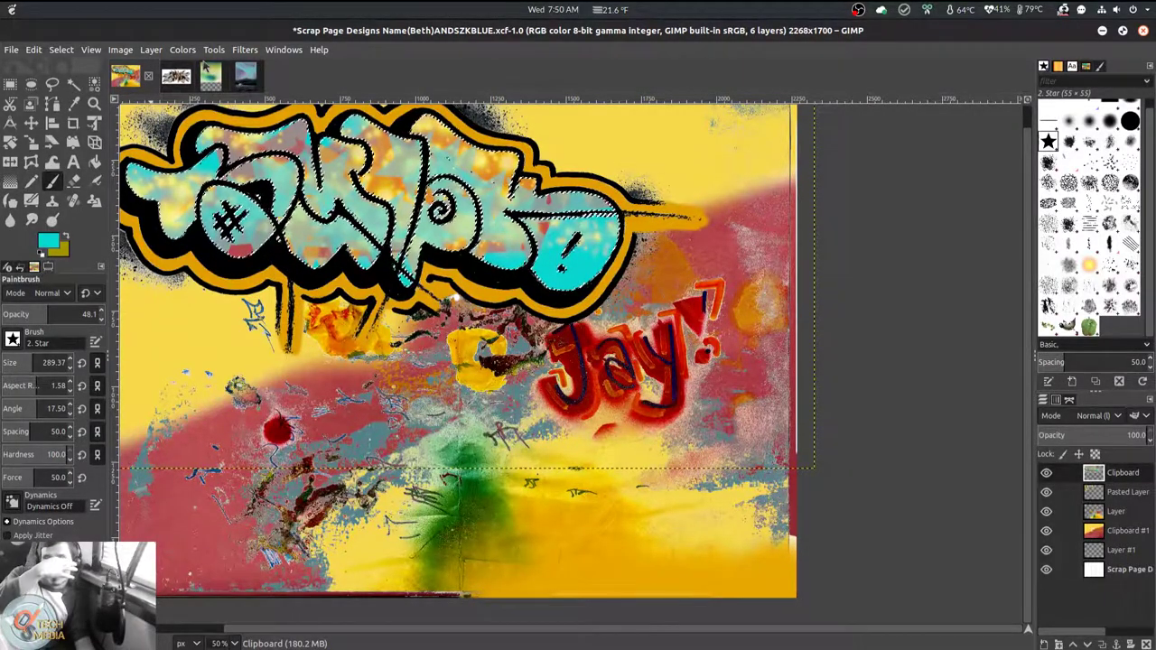
Examine the painted lettering against the whole page design at 50% and 66.7% zoom
scroll(542, 361, "left", 3)
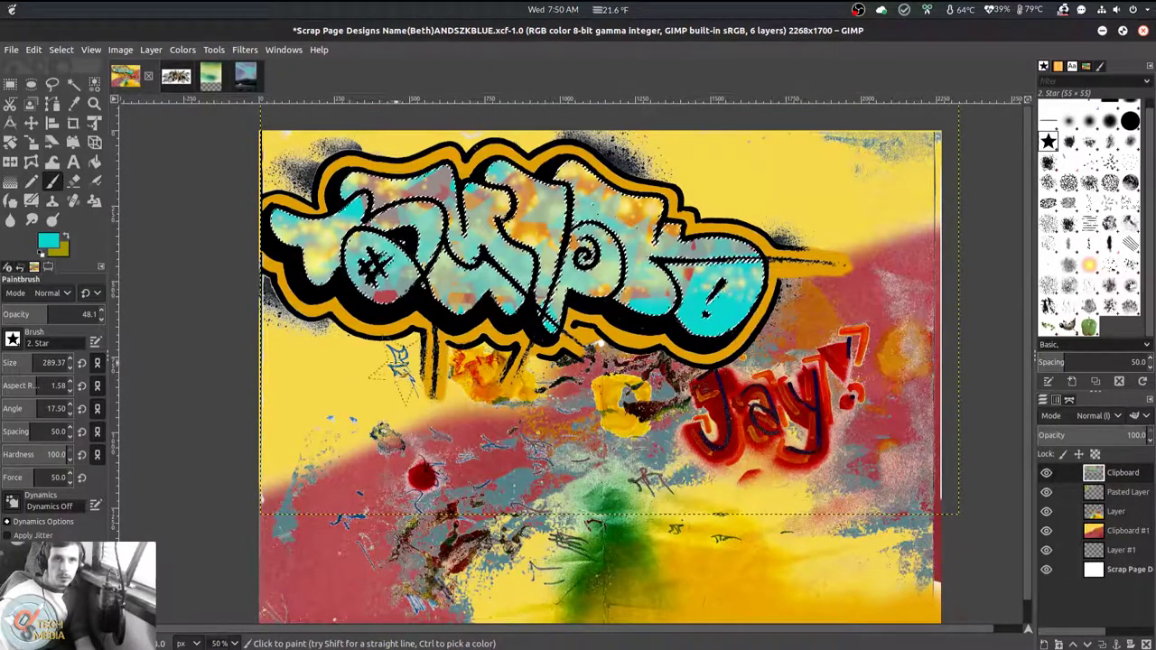
scroll(579, 361, "right", 3)
scroll(578, 361, "left", 2)
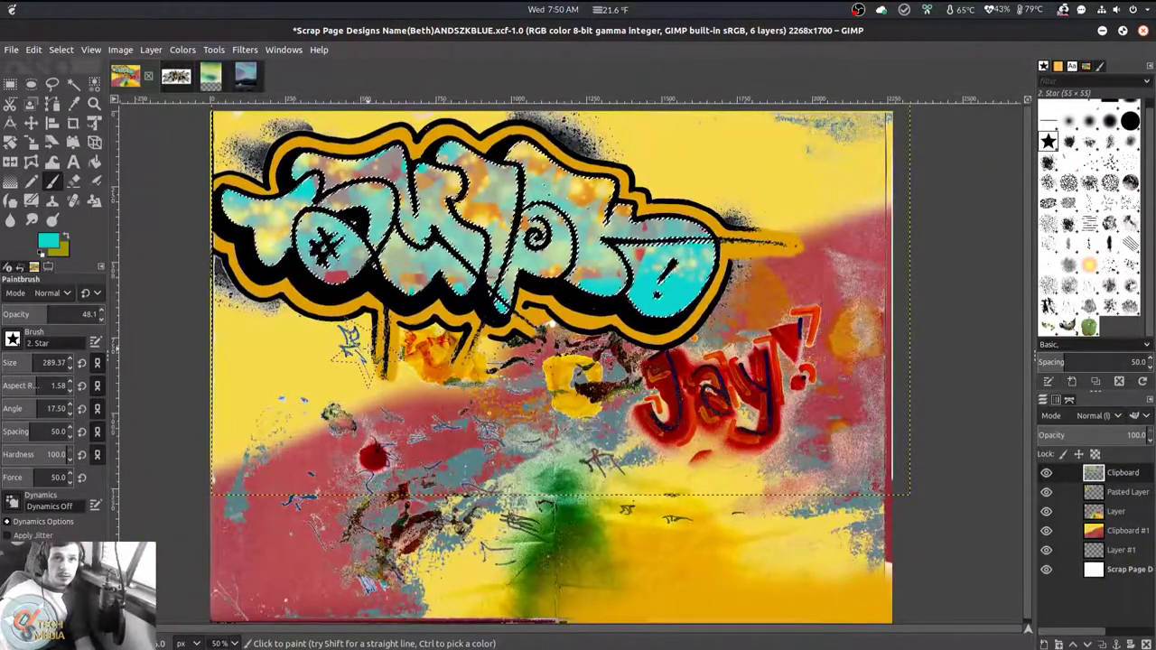
scroll(578, 362, "down", 1)
scroll(578, 361, "up", 1)
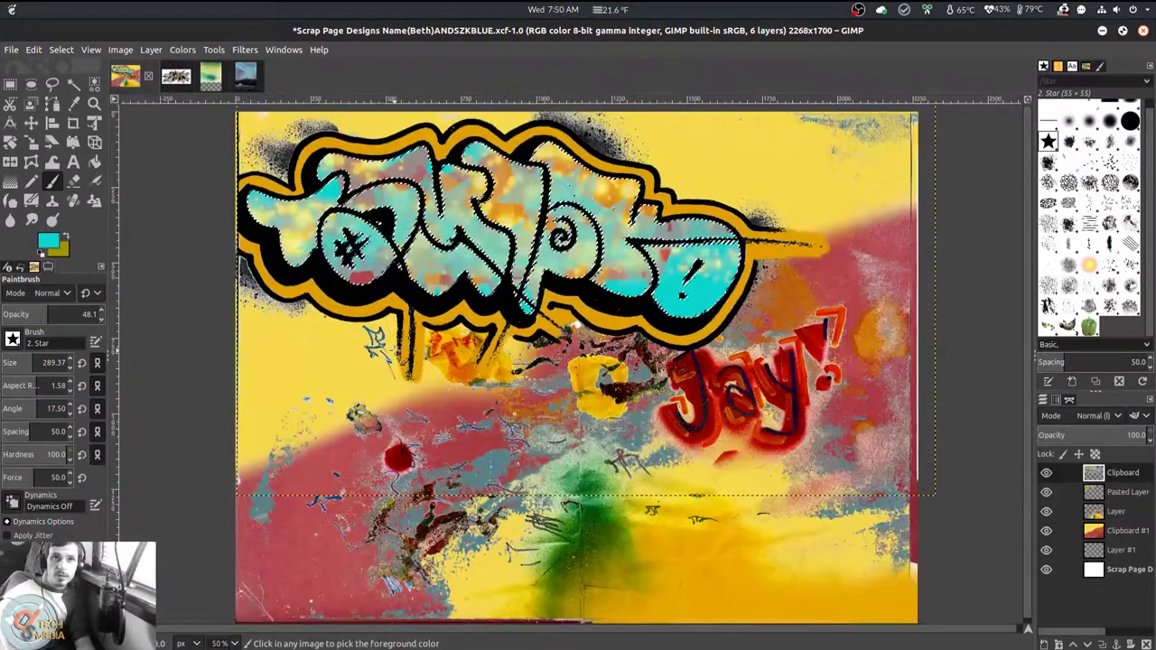
scroll(393, 417, "up", 1)
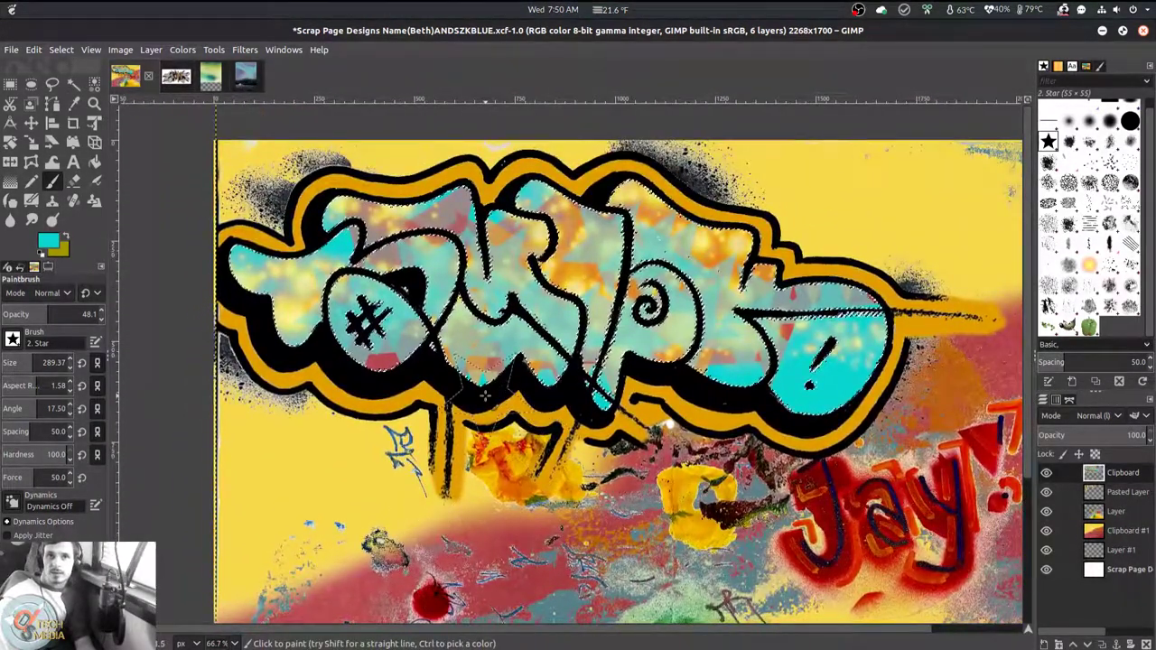
scroll(485, 393, "right", 1)
scroll(470, 384, "down", 1)
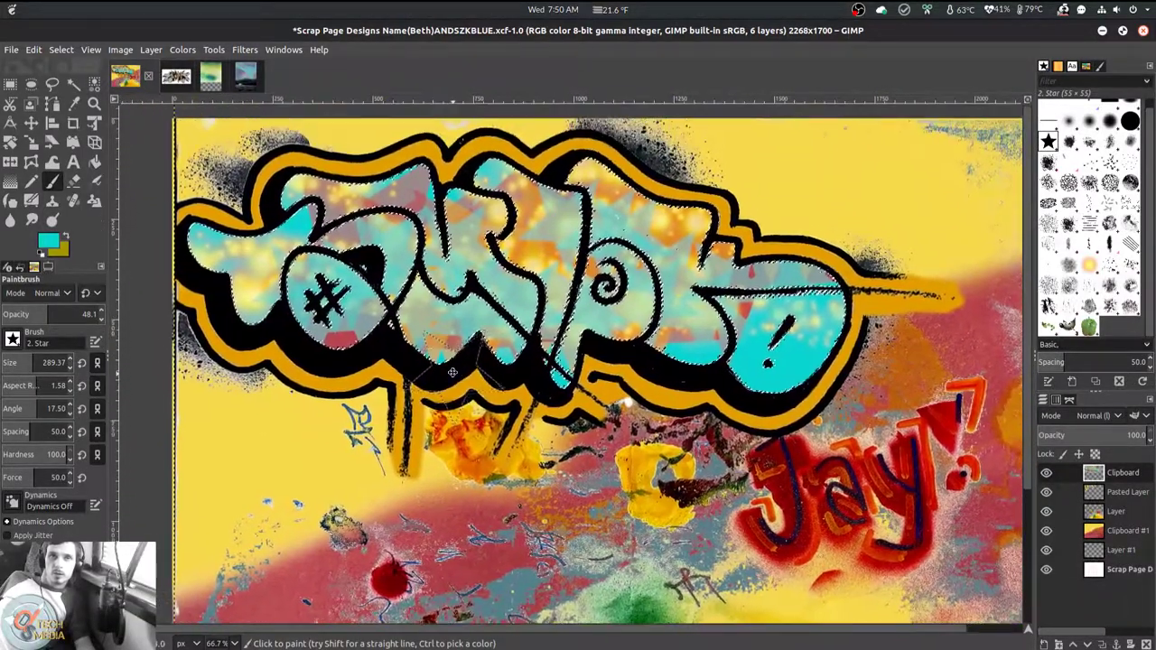
scroll(452, 372, "down", 1)
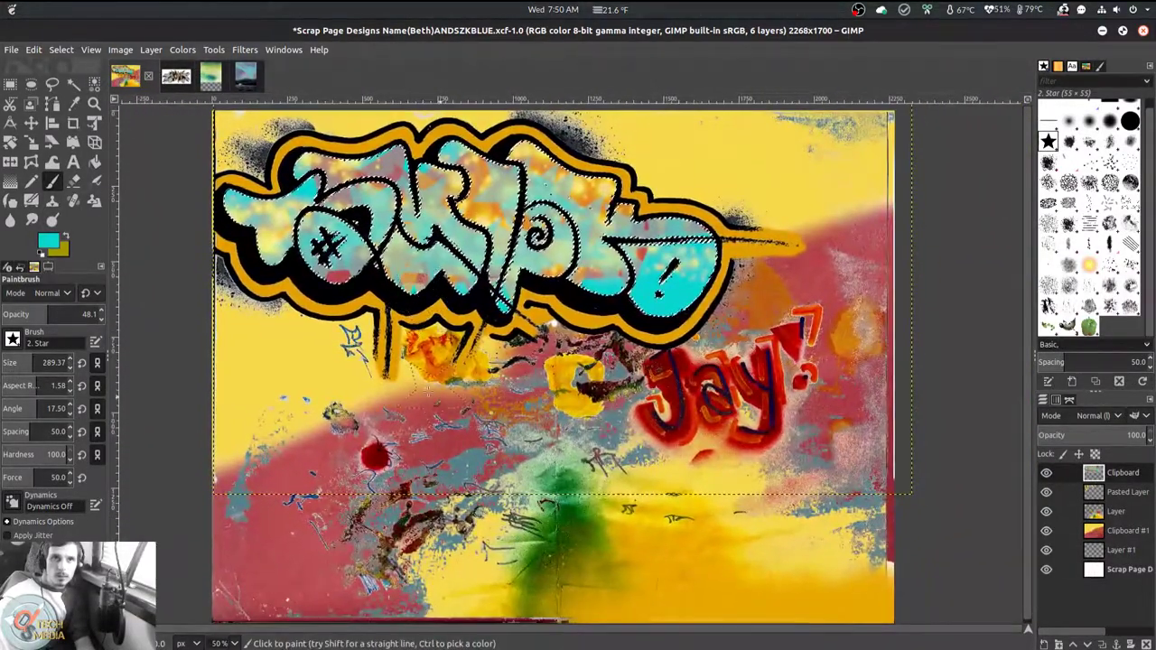
scroll(429, 389, "up", 1)
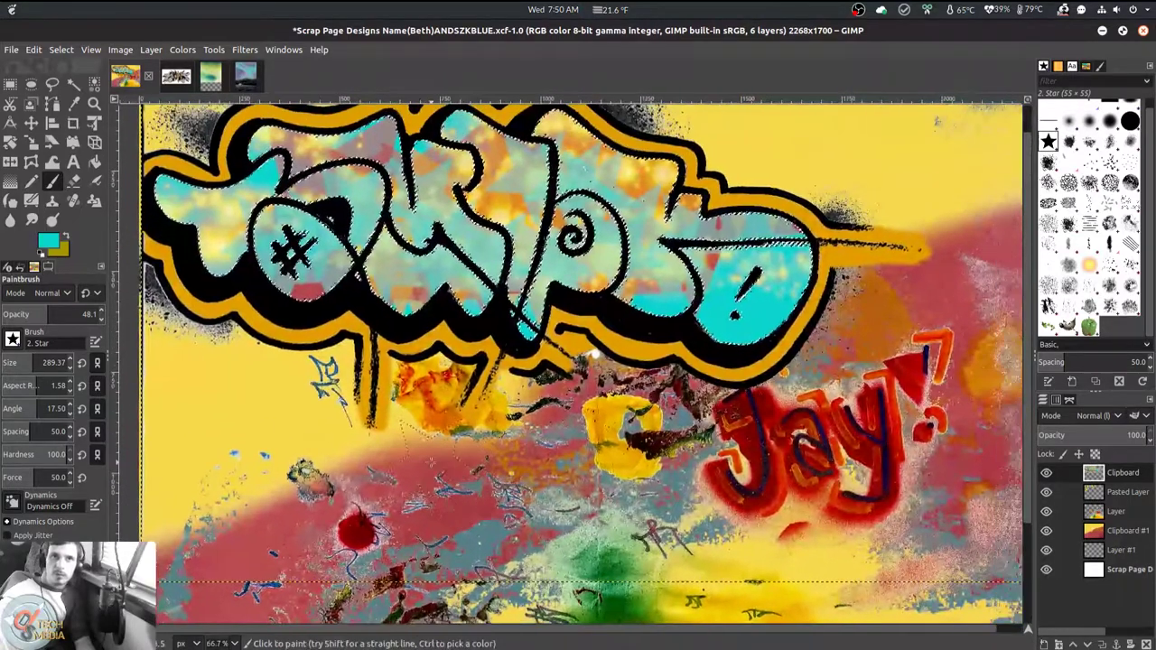
scroll(409, 514, "up", 2)
scroll(408, 514, "right", 1)
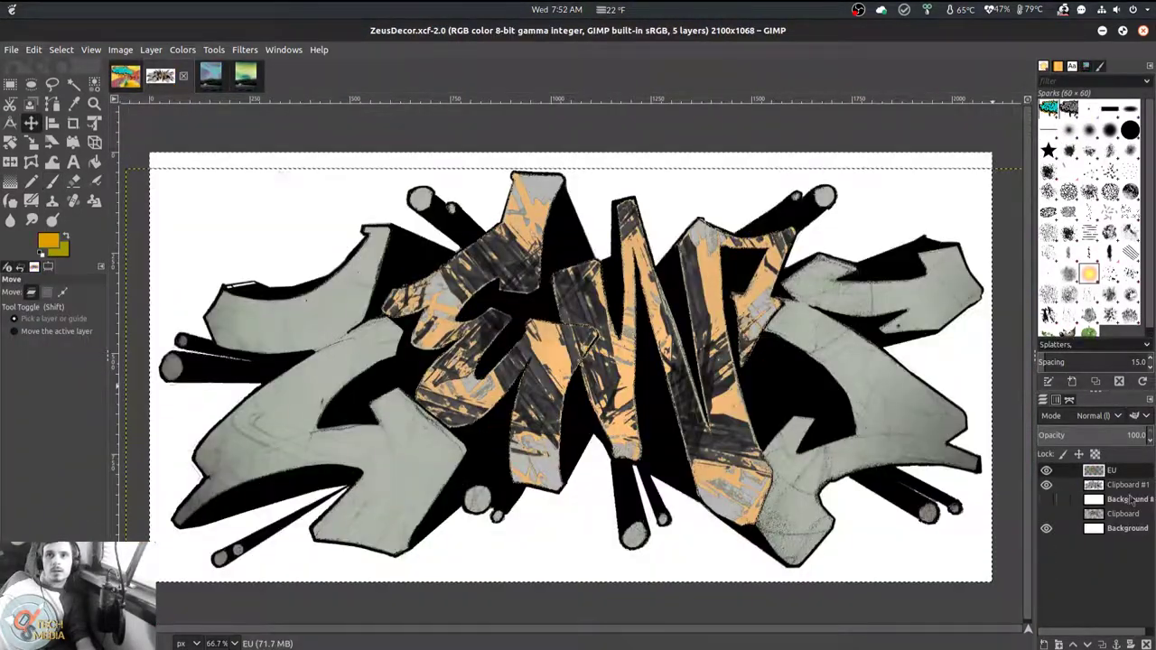
In ZeusDecor.xcf, toggle the EU layer to compare the lettering, leave it hidden, and briefly revisit the Scrap Page Designs image
left_click(1047, 470)
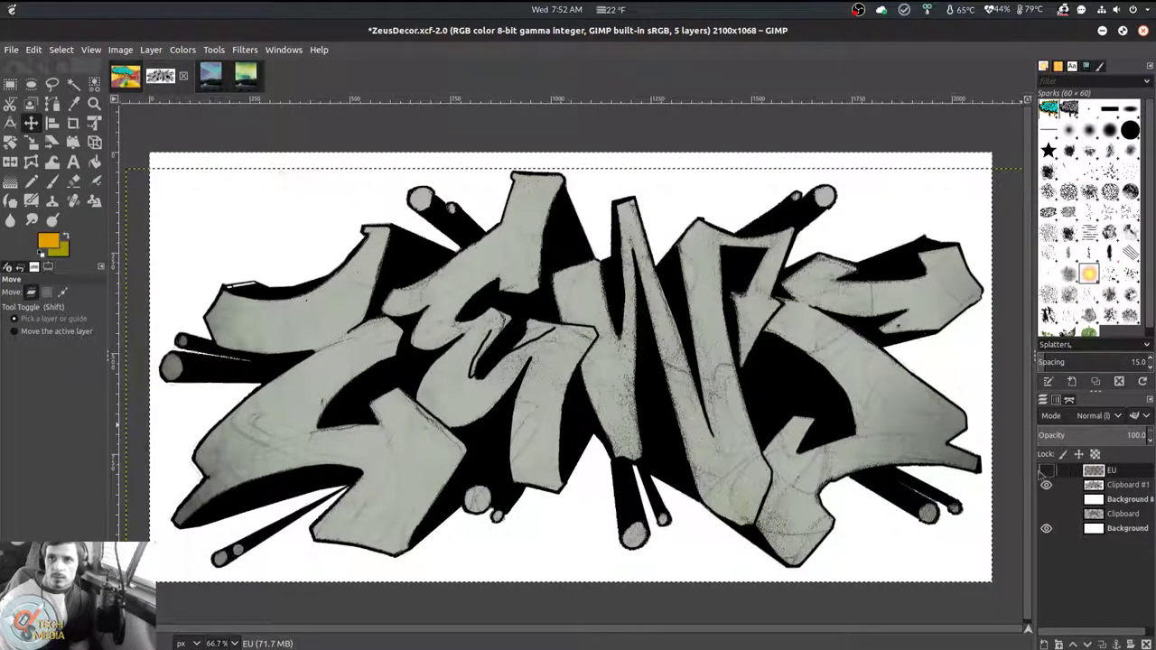
left_click(1046, 470)
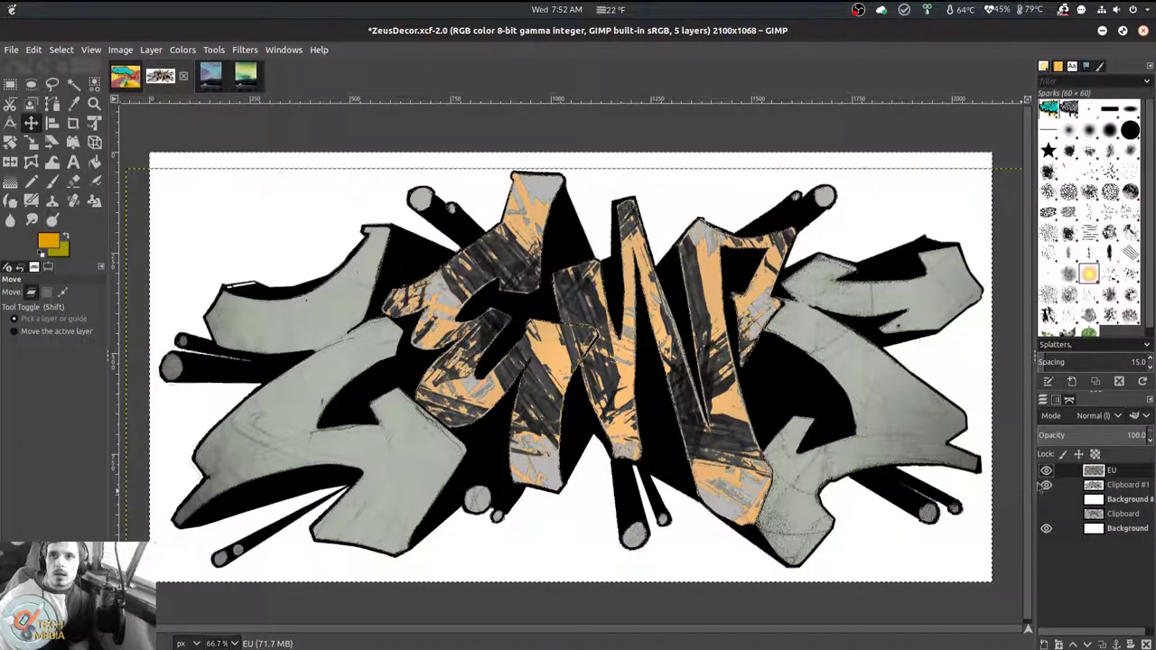
left_click(1047, 471)
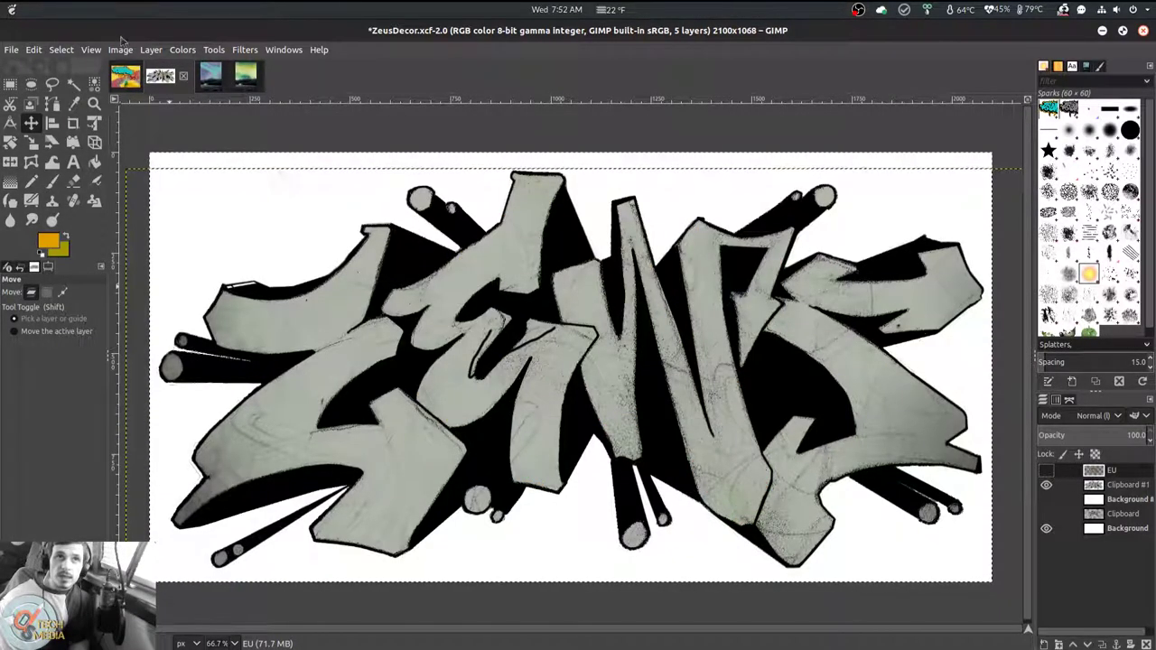
left_click(126, 79)
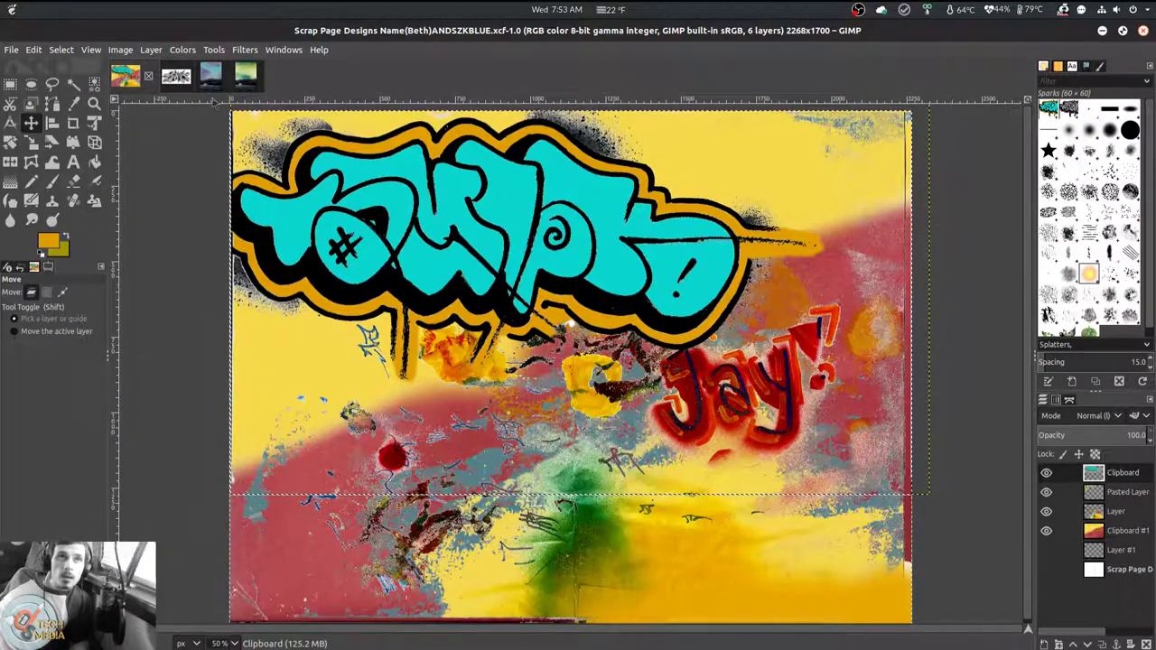
left_click(181, 80)
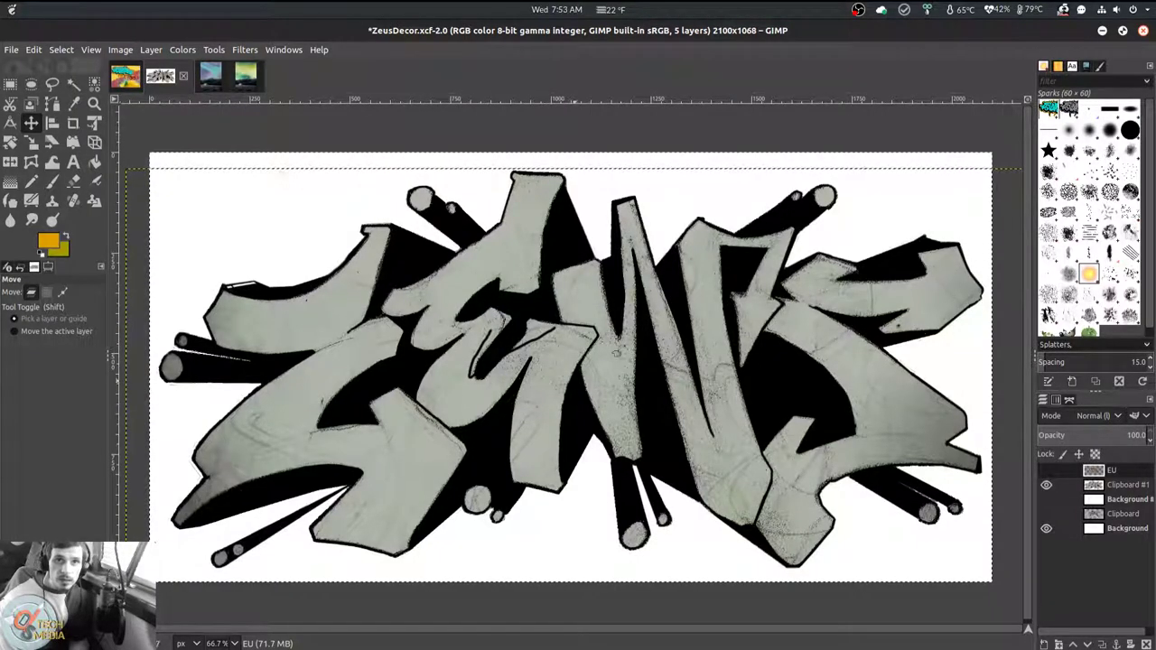
On the Clipboard #1 layer, select the gray fill of the letters with Fuzzy Select, adding the separate areas to one selection
key("u")
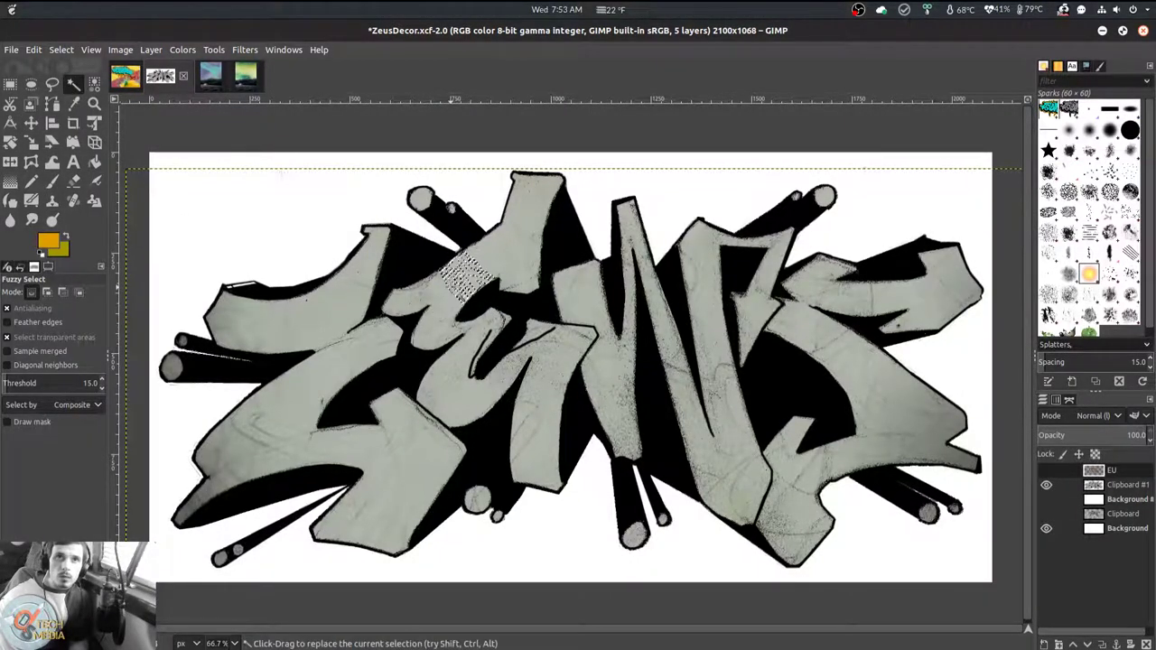
key("Page_Down")
left_click(220, 425)
left_click(522, 368, "shift")
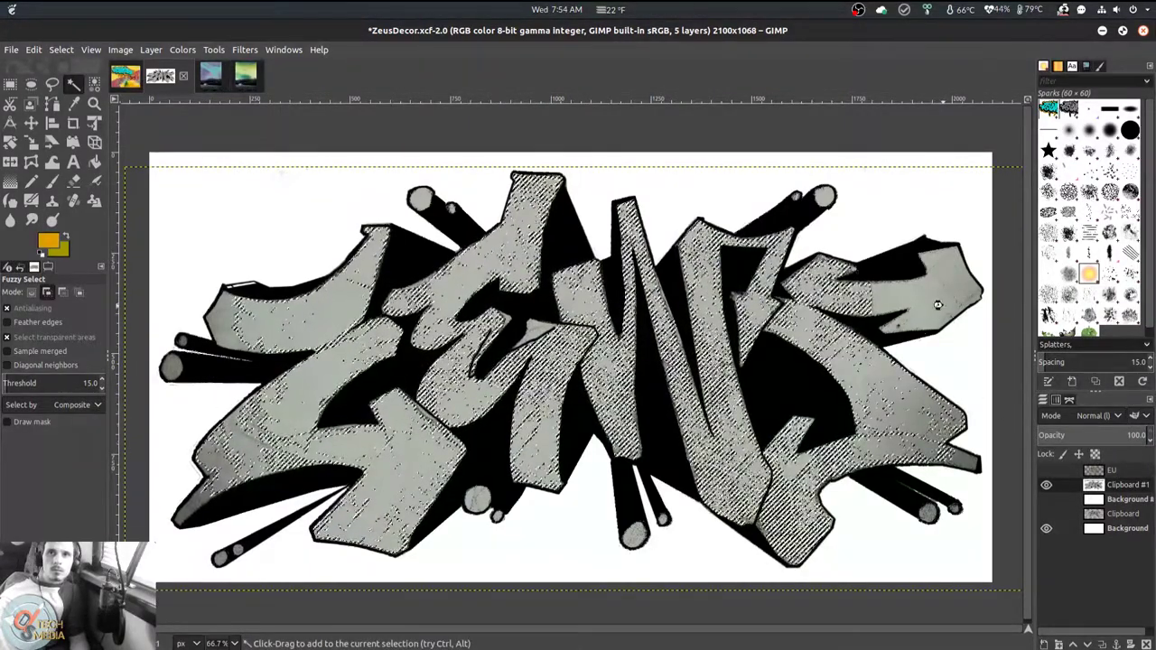
Set up the Paintbrush with the Acrylic 01 brush at size 747.65 and opacity 50.6
key("p")
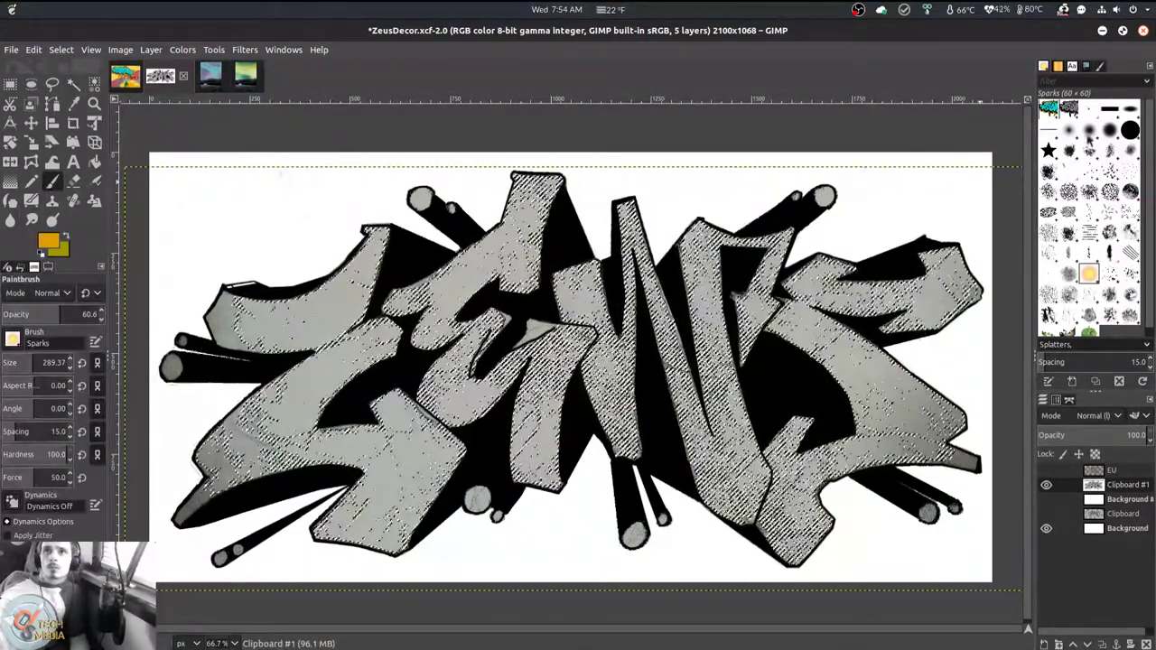
left_click(1069, 150)
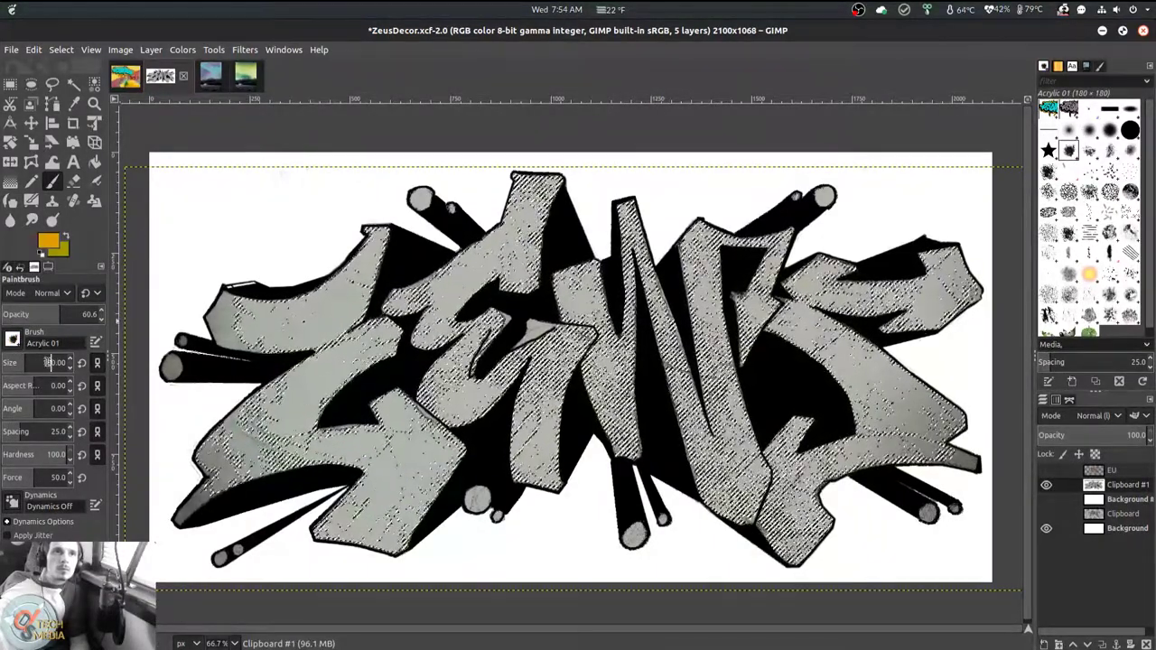
left_click_drag(45, 361, 56, 362)
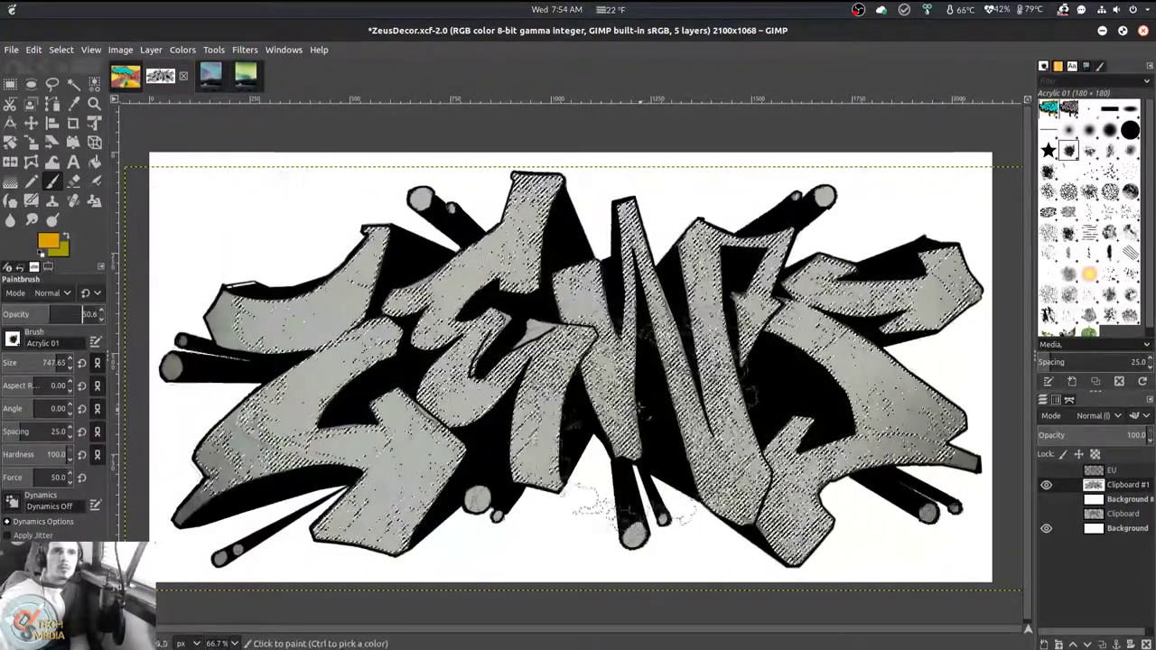
Choose magenta d848cb as the foreground color using the color wheel
left_click(47, 241)
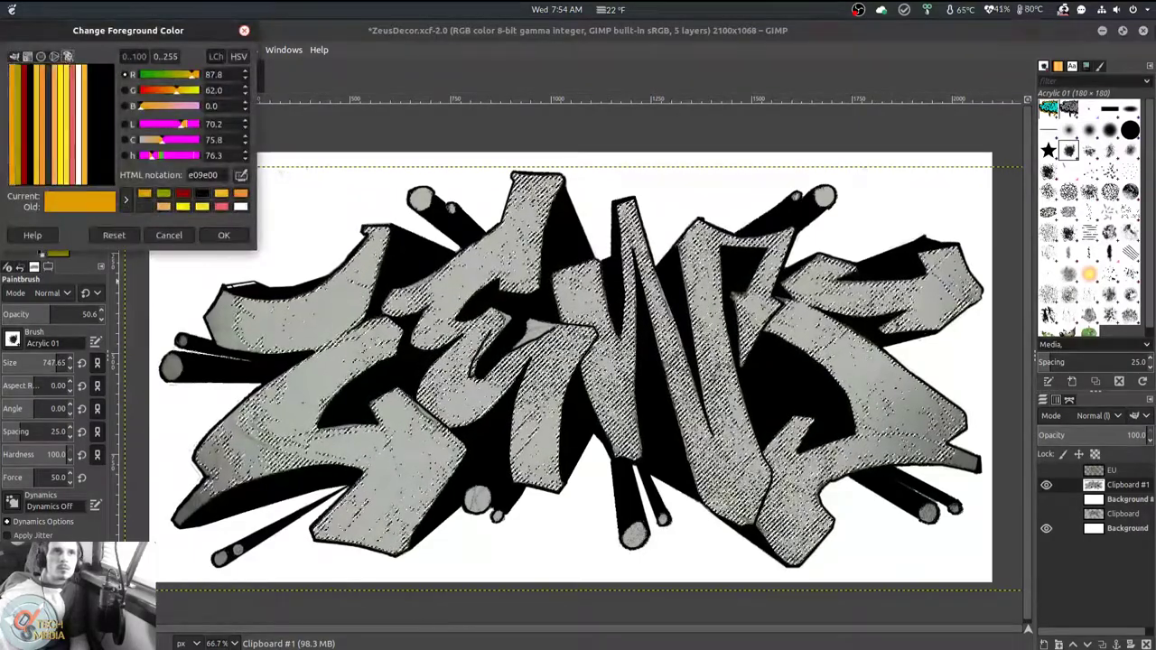
left_click(41, 56)
mouse_move(103, 101)
left_mouse_down()
mouse_move(111, 128)
mouse_move(94, 160)
left_mouse_up()
left_click(65, 138)
Try magenta strokes over the first letters, raise the brush opacity to 71.3, and undo the last strokes
left_click_drag(208, 451, 380, 298)
left_click_drag(406, 379, 579, 298)
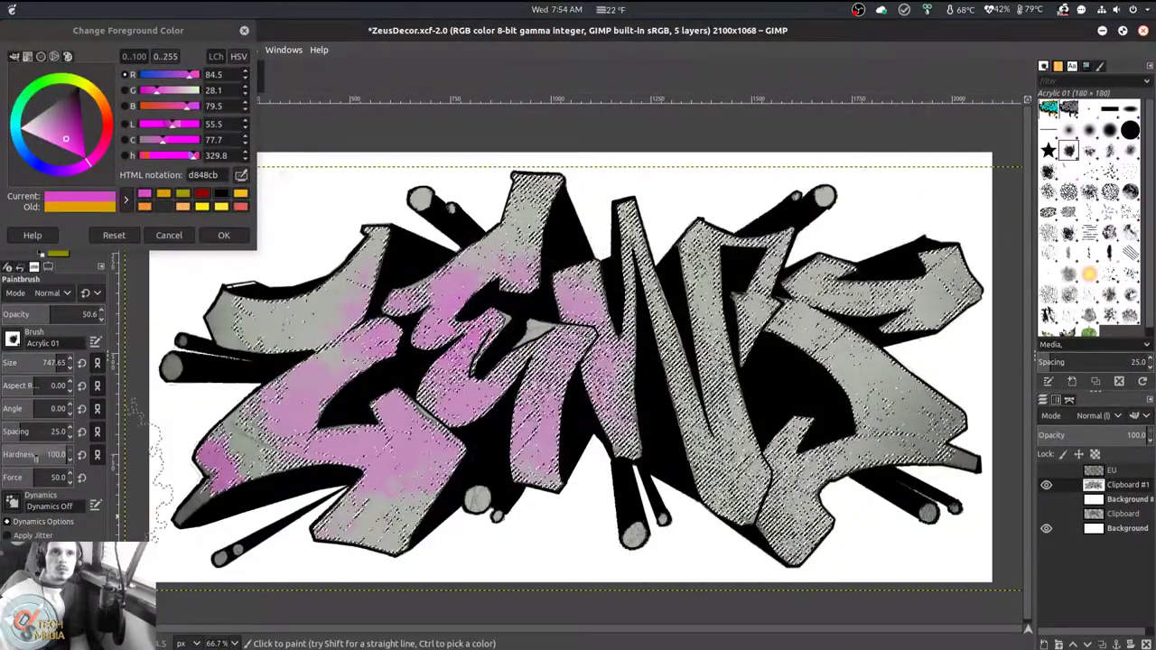
left_click_drag(52, 314, 73, 314)
key("ctrl+z")
key("ctrl+z")
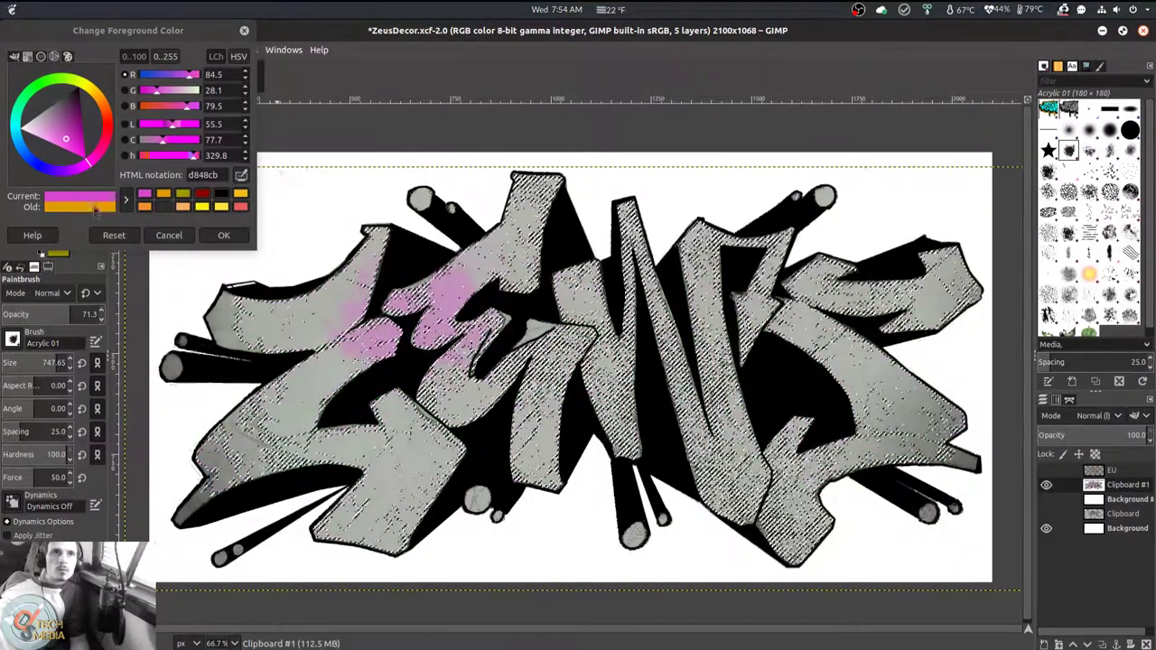
left_click(95, 210)
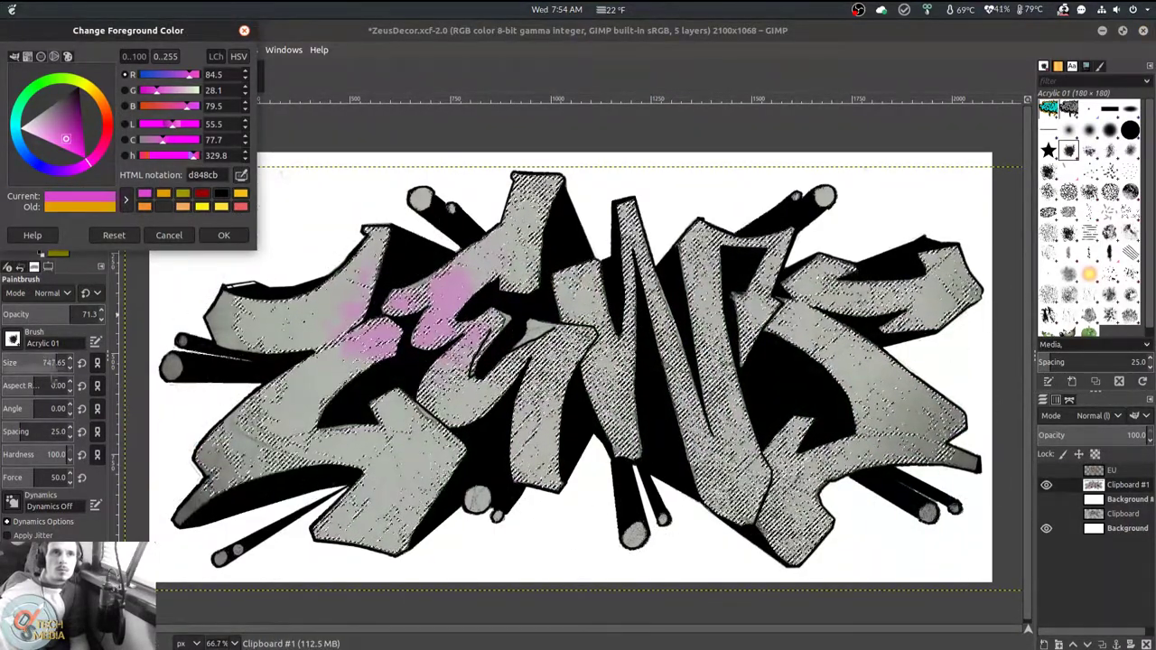
Set the brush opacity to 95.6 and paint magenta across the selected lettering
left_click(86, 314)
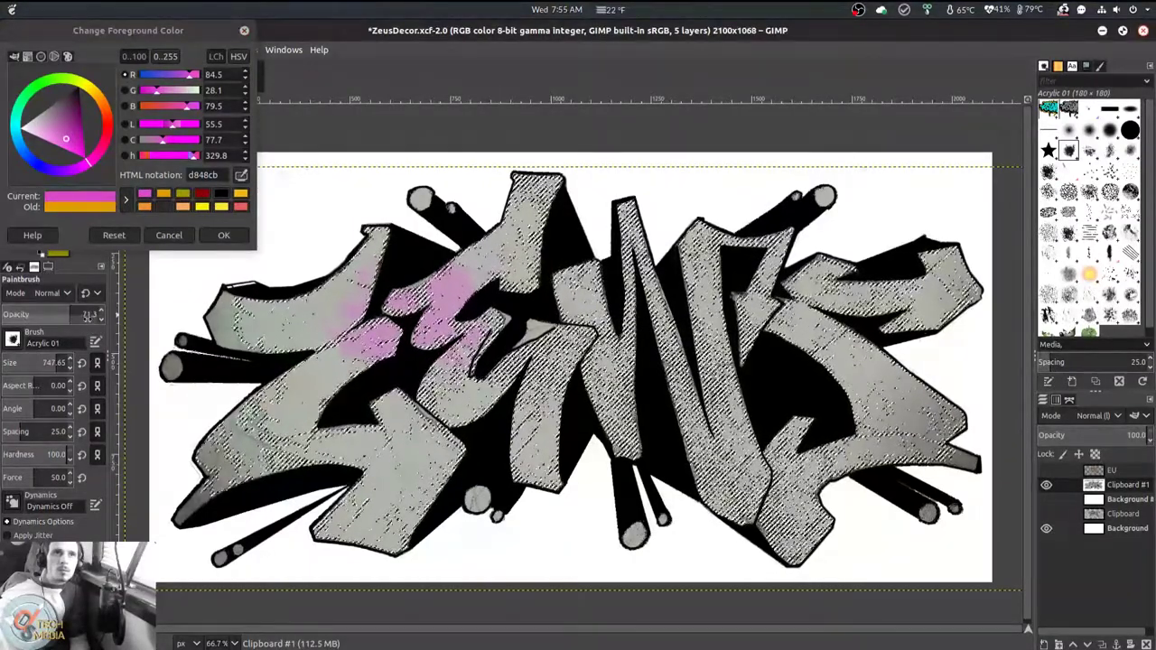
type("95.6")
key("Return")
mouse_move(425, 307)
left_mouse_down()
mouse_move(542, 362)
mouse_move(813, 380)
mouse_move(339, 262)
left_mouse_up()
left_click_drag(339, 215, 289, 208)
Paint tan a7917f strokes across the selected lettering with the brush opacity raised to 100
left_click(54, 133)
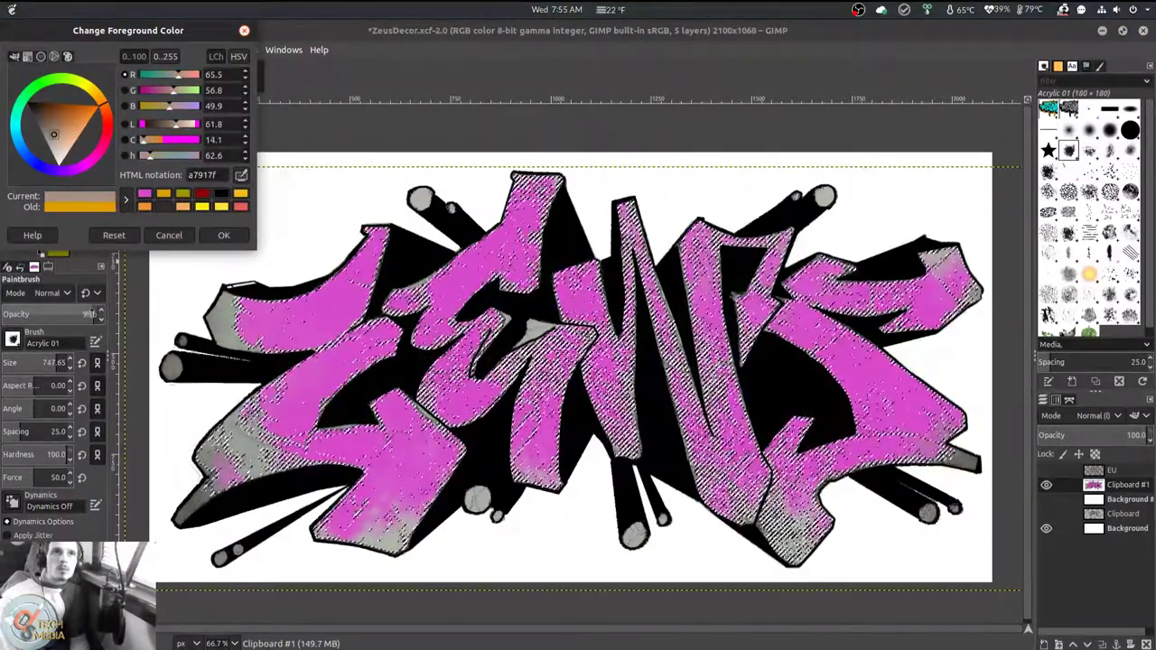
left_click_drag(61, 314, 104, 315)
mouse_move(271, 406)
left_mouse_down()
mouse_move(587, 343)
mouse_move(859, 406)
left_mouse_up()
Paint black 000000 patches over the lettering, then make the EU layer visible and accept the foreground color
key("d")
mouse_move(452, 406)
left_mouse_down()
mouse_move(813, 362)
mouse_move(632, 406)
left_mouse_up()
right_click(710, 361)
key("Escape")
left_click(1046, 470)
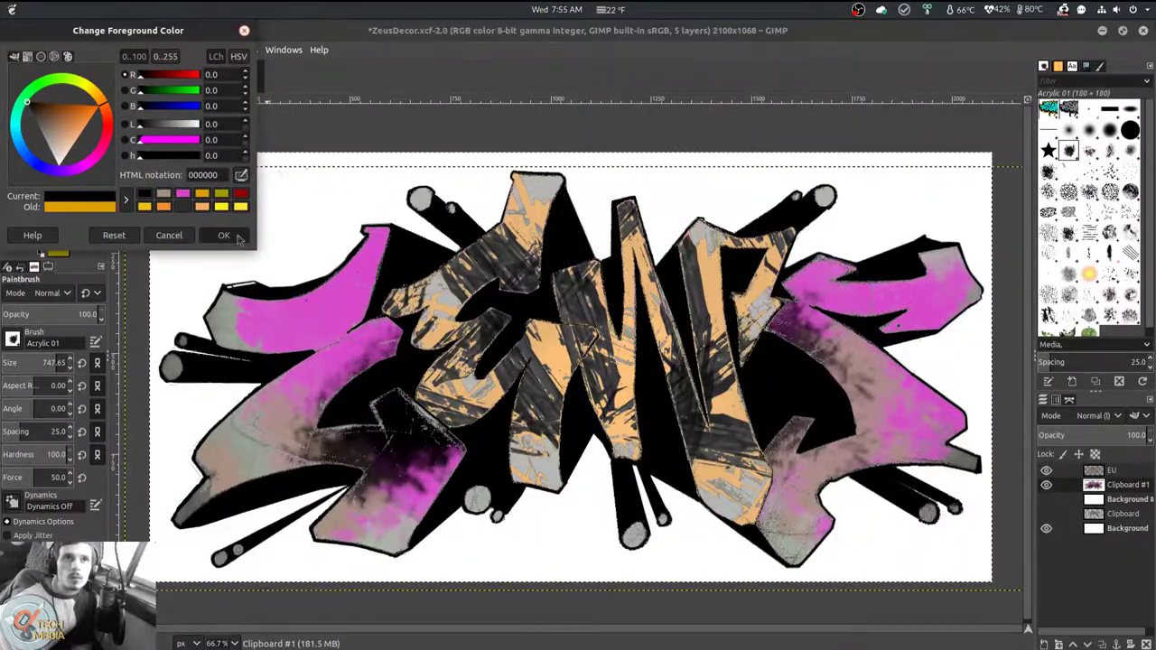
key("Return")
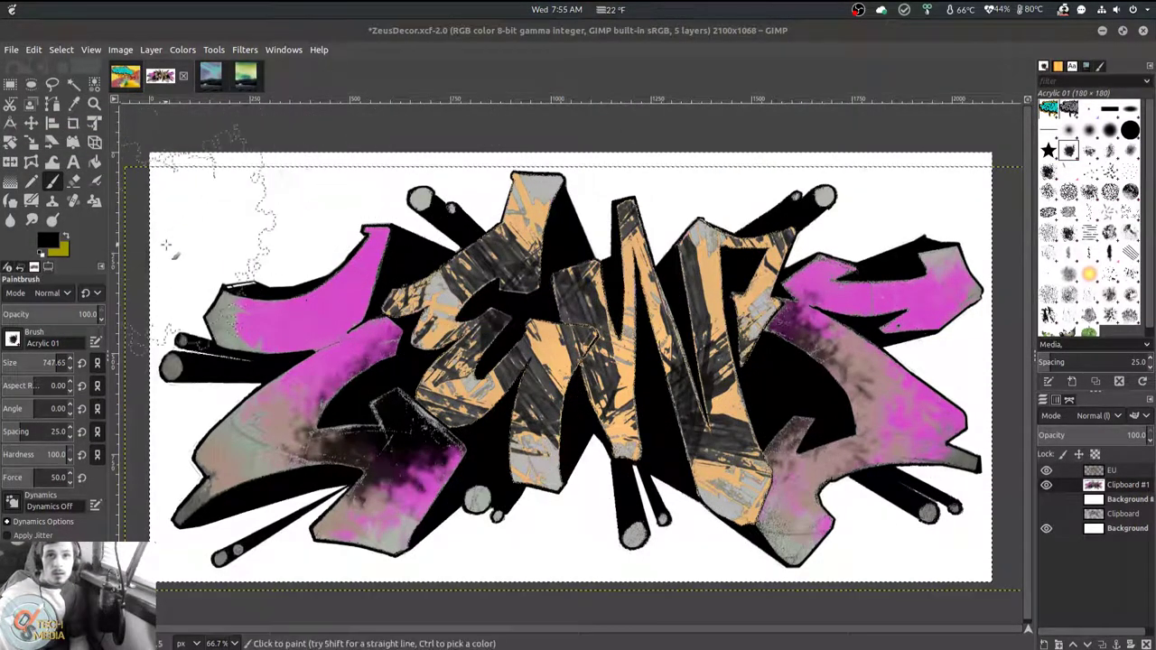
mouse_move(759, 357)
left_mouse_down()
mouse_move(890, 361)
mouse_move(524, 506)
mouse_move(569, 542)
left_mouse_up()
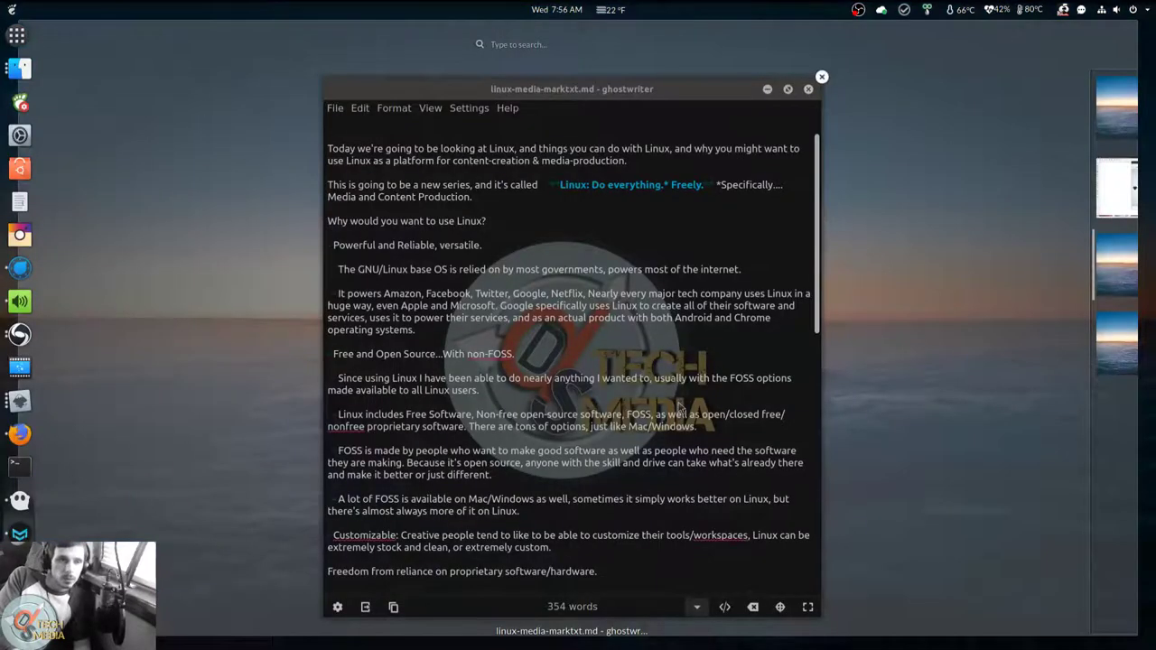
Launch Krita and create a 2100 by 1068 pixel RGB/Alpha document from the clipboard image
type("kri")
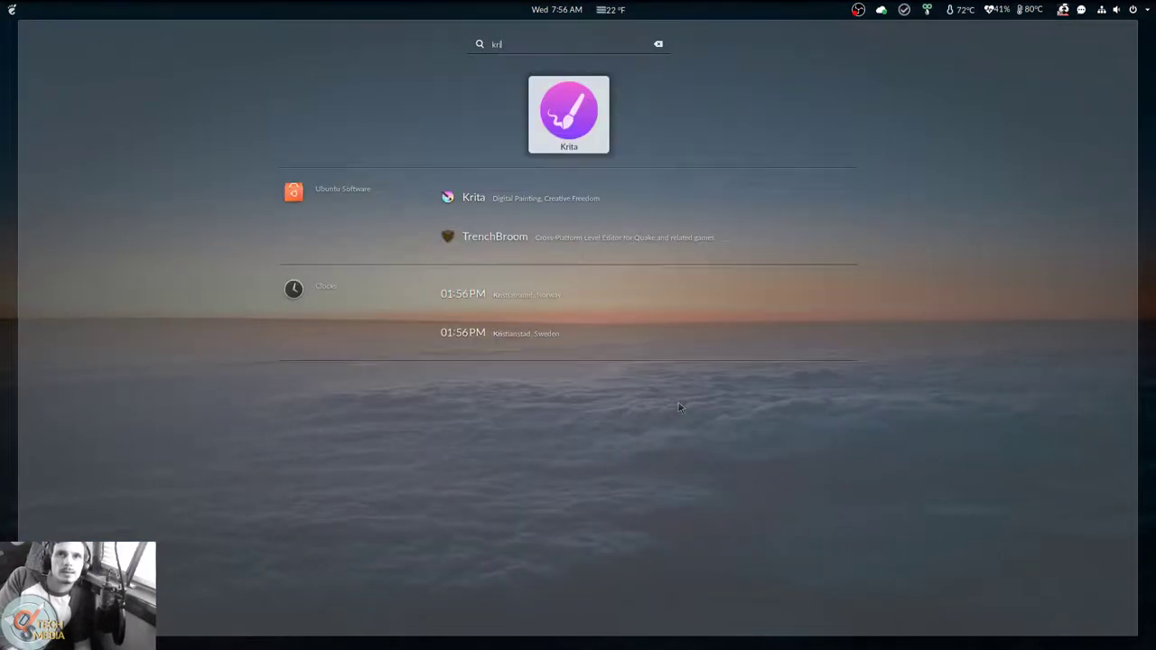
key("Return")
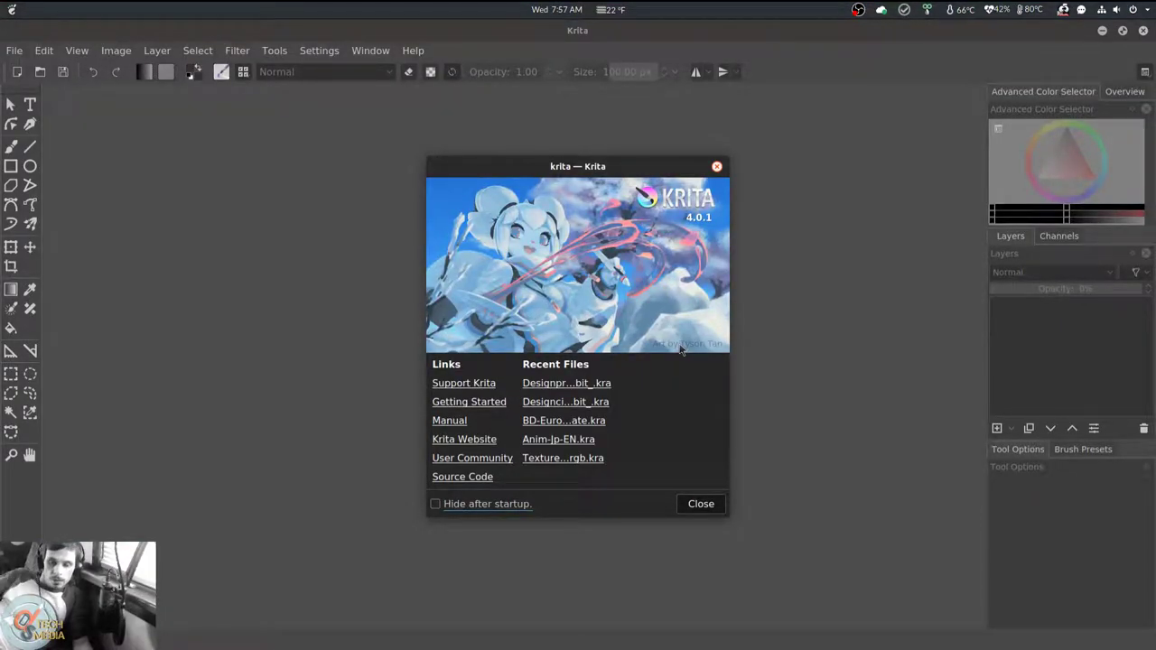
left_click(701, 503)
left_click(14, 51)
left_click(20, 71)
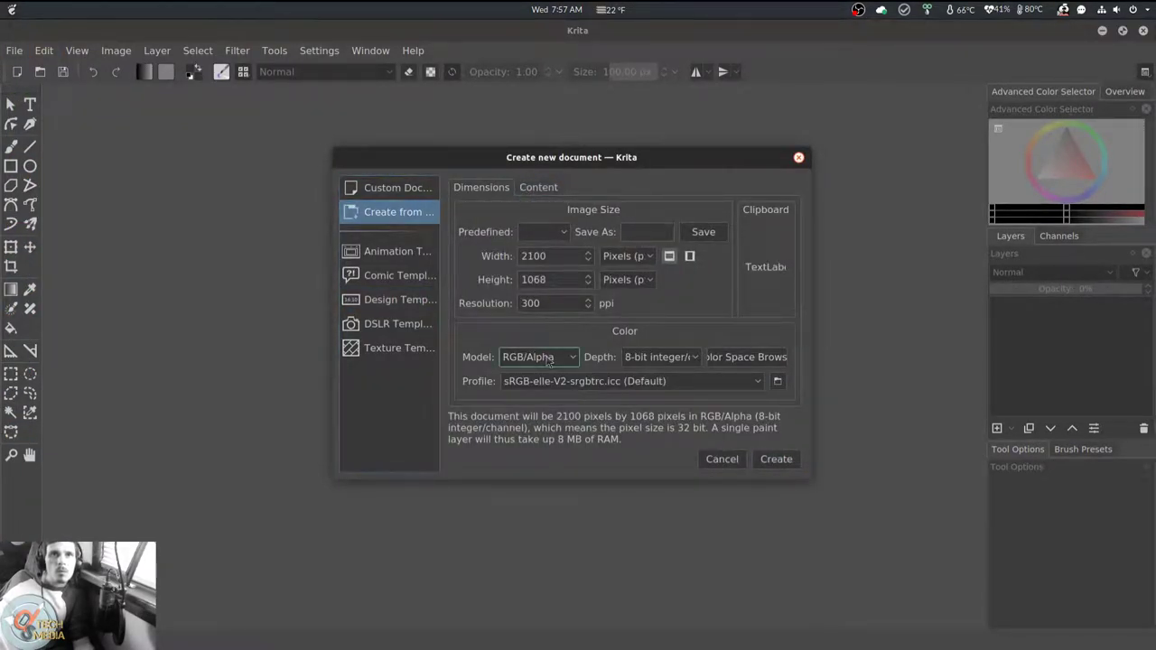
left_click(663, 380)
Try the Wet Paint Details brush at 892.95 px, then reduce its size to 321.67 px
right_click(465, 357)
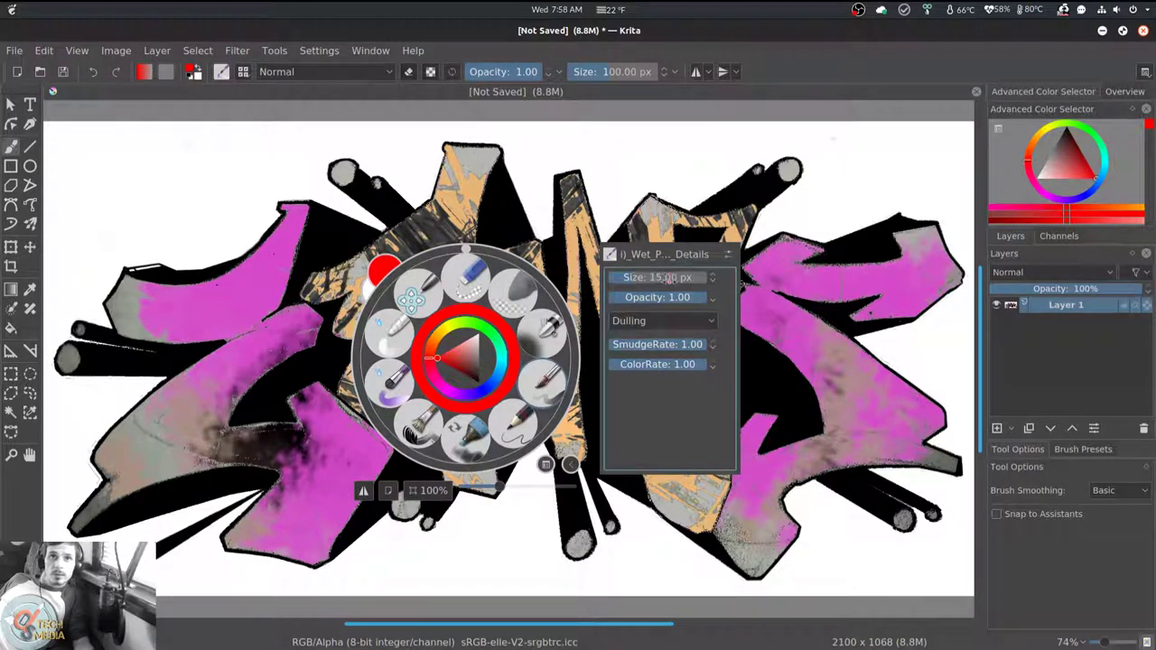
left_click_drag(662, 278, 706, 277)
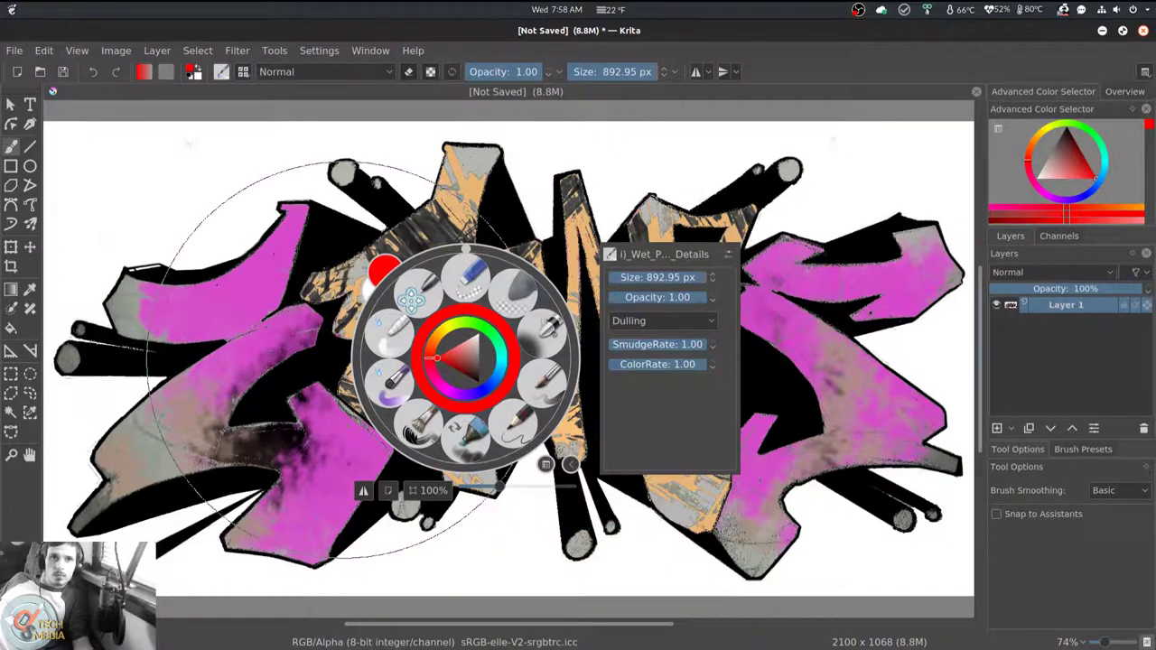
right_click(479, 370)
right_click(390, 353)
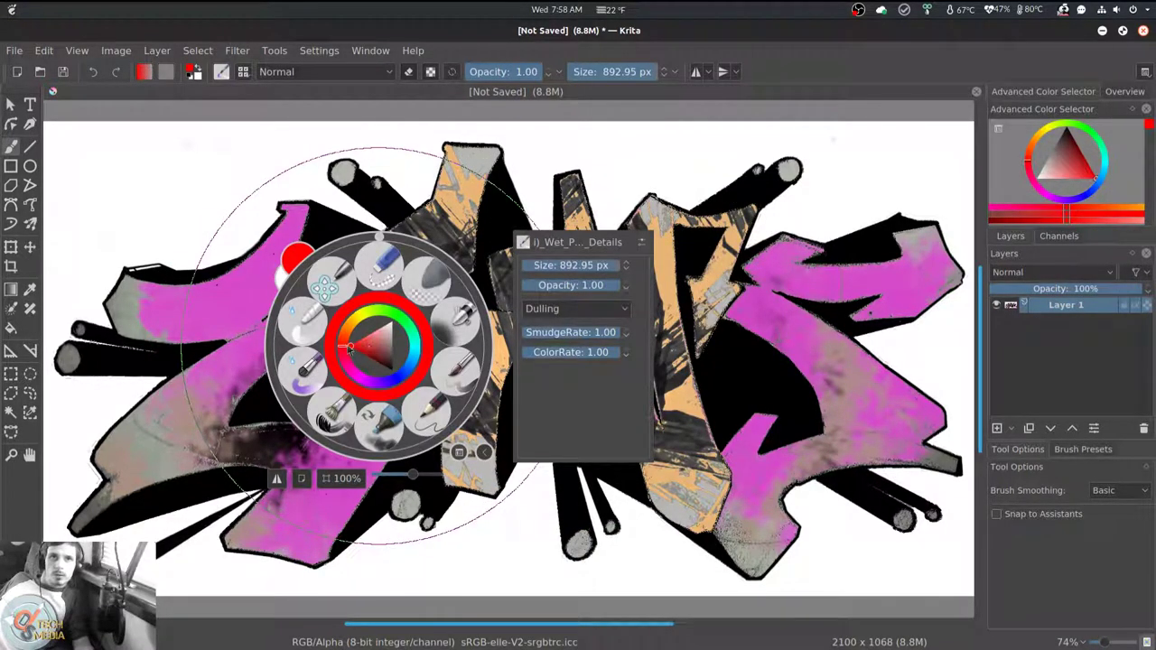
left_click(588, 265)
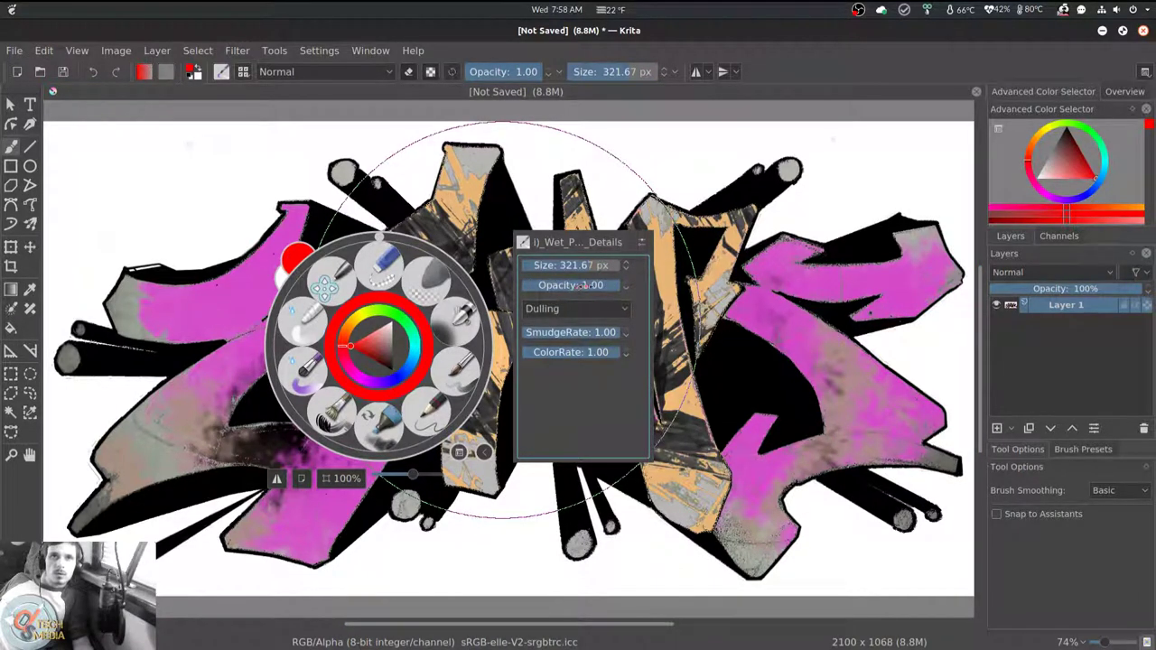
Try Contiguous Area Selection with fuzziness 20 on the first letter's fill and the white background
left_click(10, 412)
left_click(181, 421)
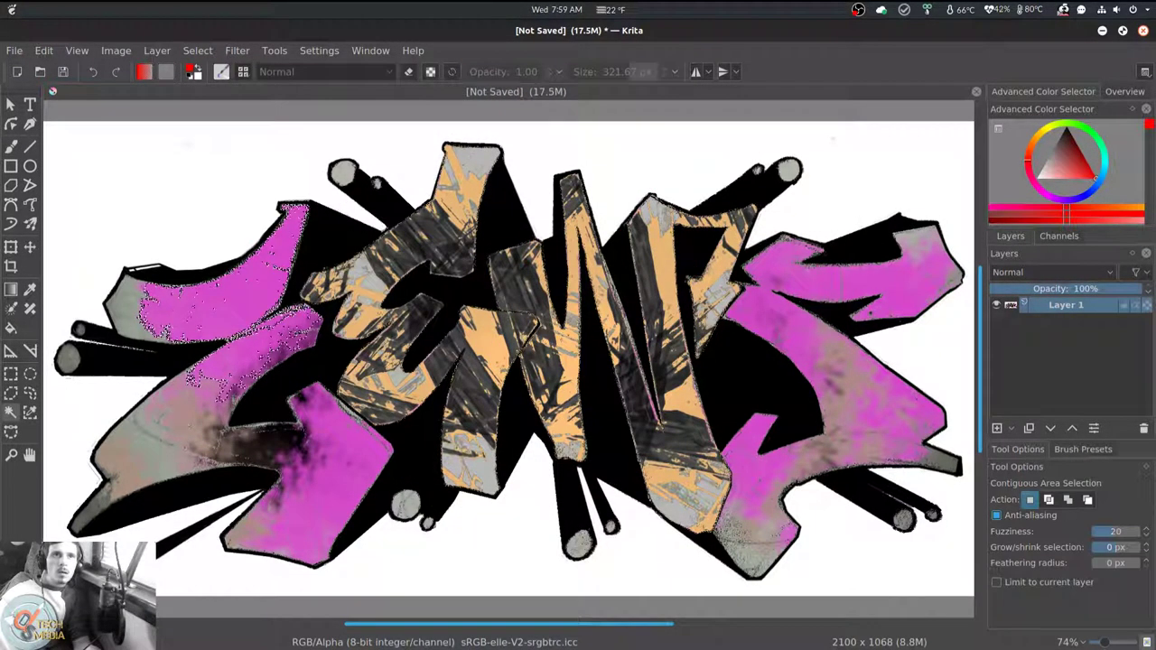
left_click(181, 422)
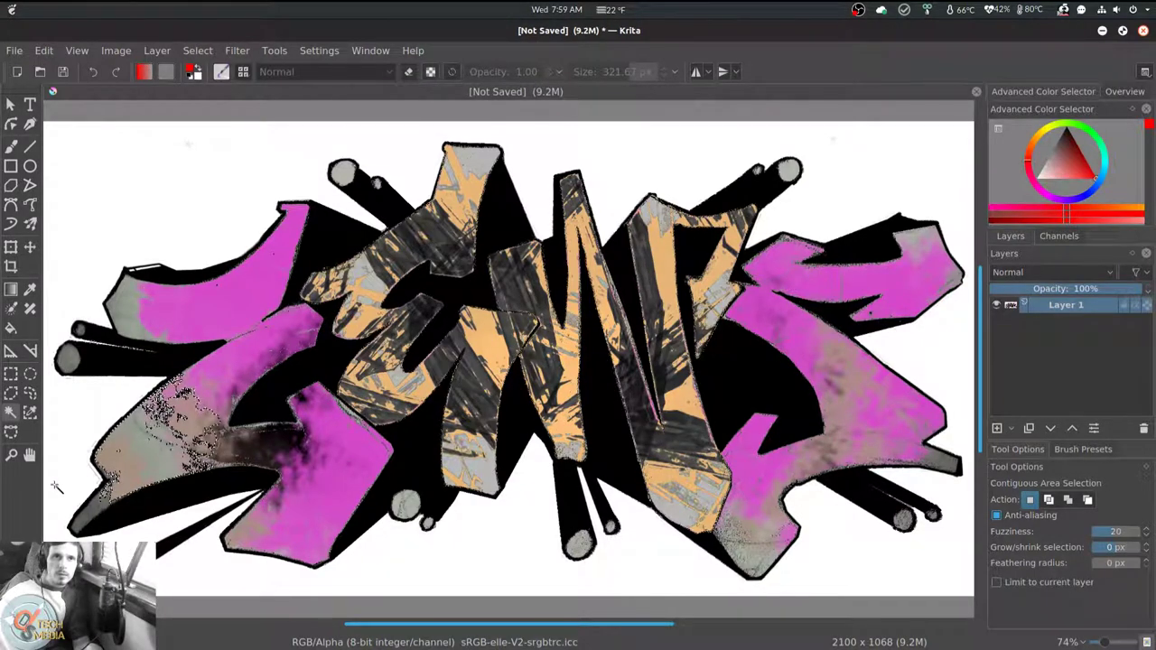
left_click(106, 497)
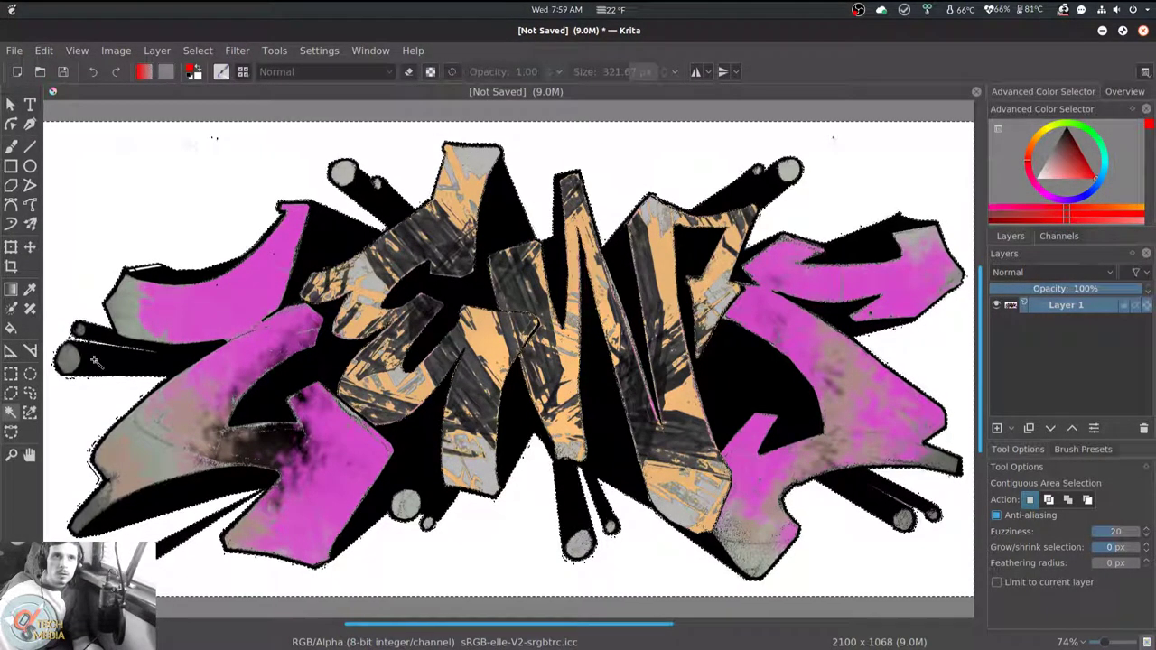
Set the brush size to 826.01 px and paint black over the red shading in the selected areas behind the letters
key("b")
key("ctrl+z")
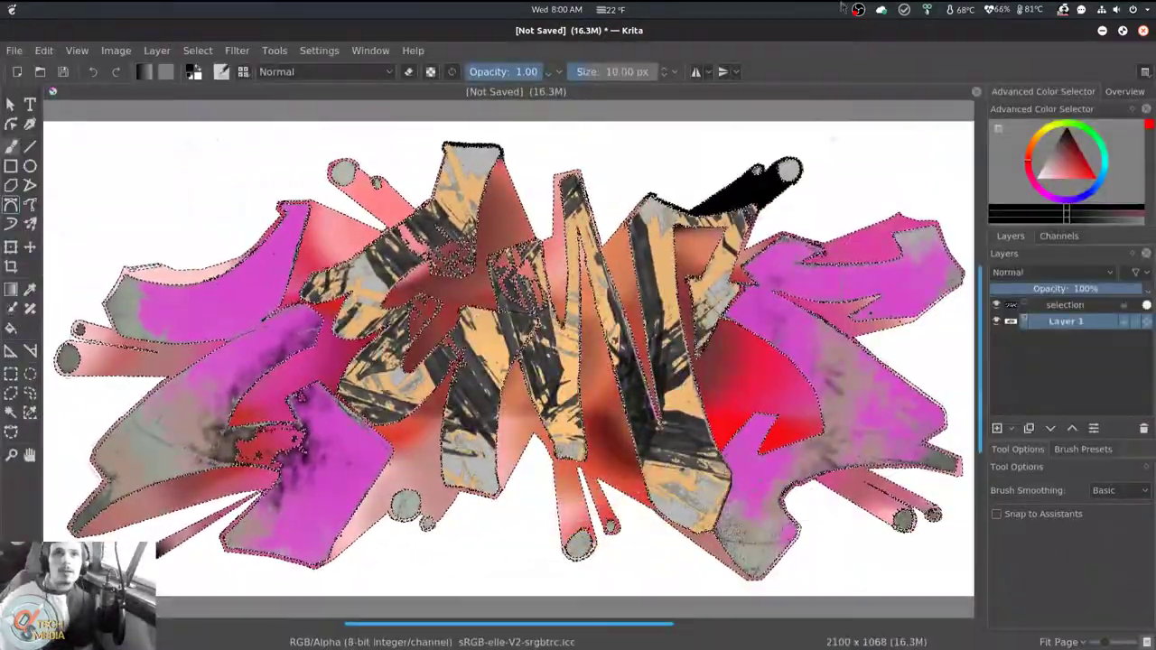
right_click(171, 388)
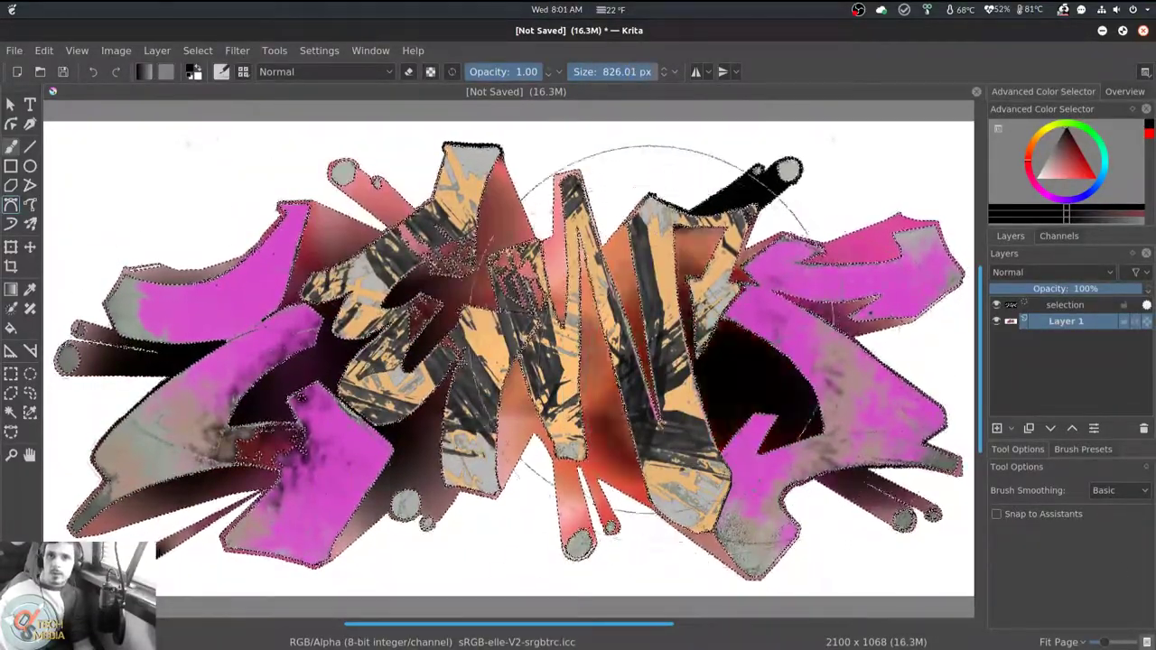
left_click_drag(664, 330, 148, 271)
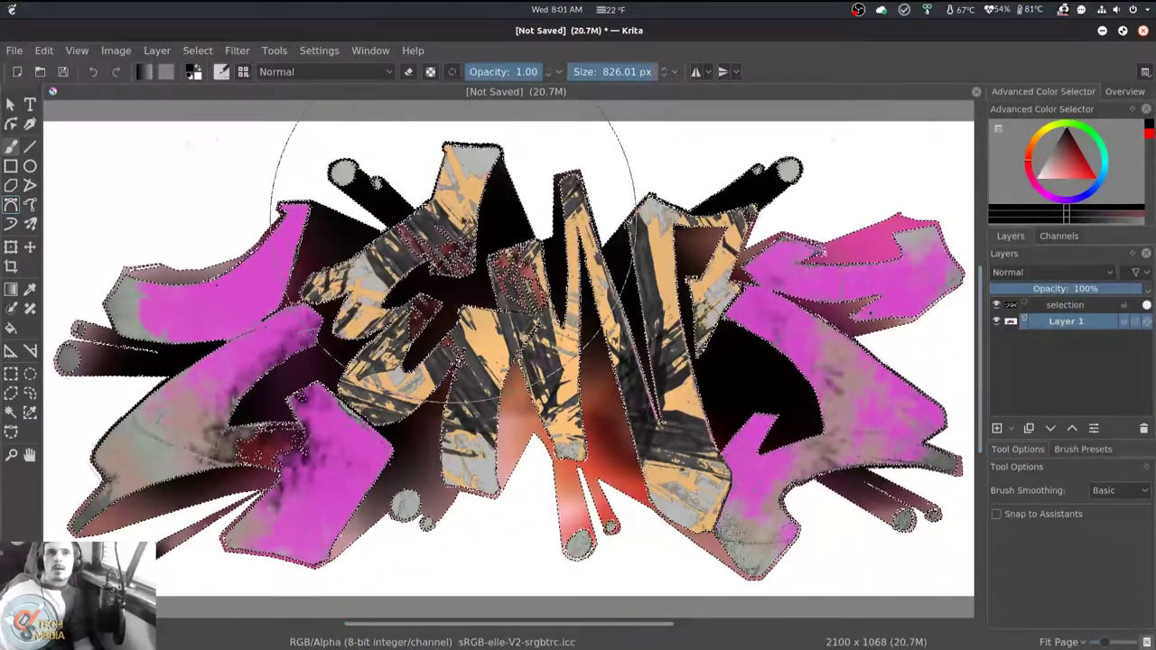
Switch to Firefox, look through the krita artwork image results, and open the Flat Coloring image's preview
key("super")
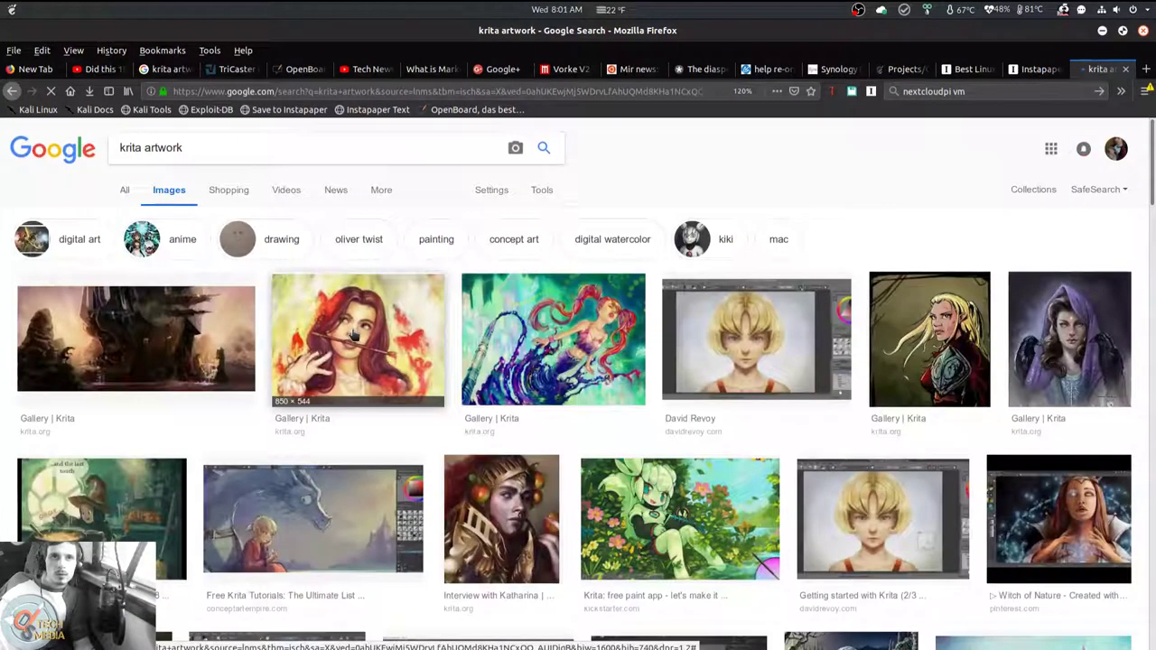
scroll(304, 358, "down", 5)
scroll(303, 359, "down", 5)
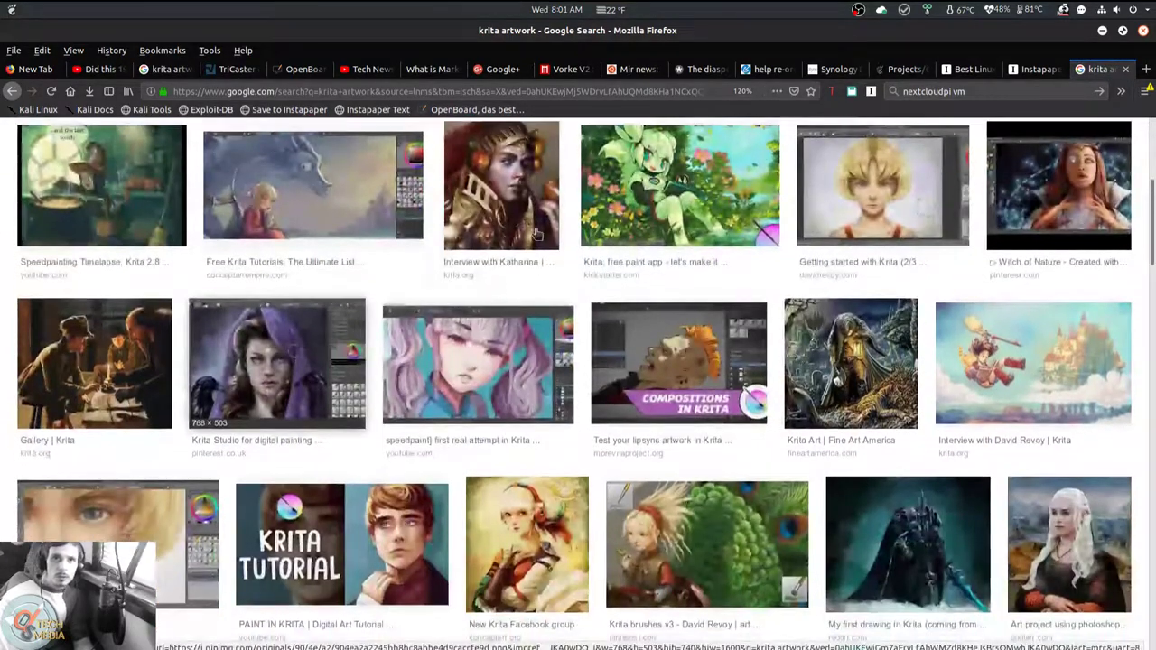
scroll(508, 287, "down", 4)
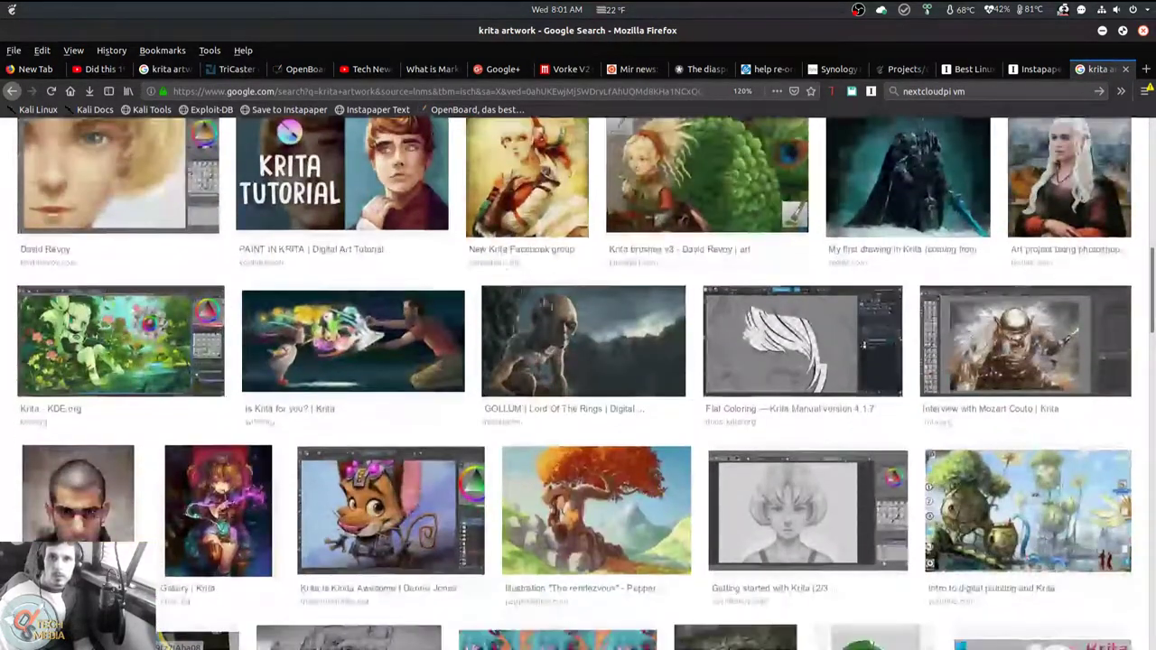
left_click(620, 354)
key("Right")
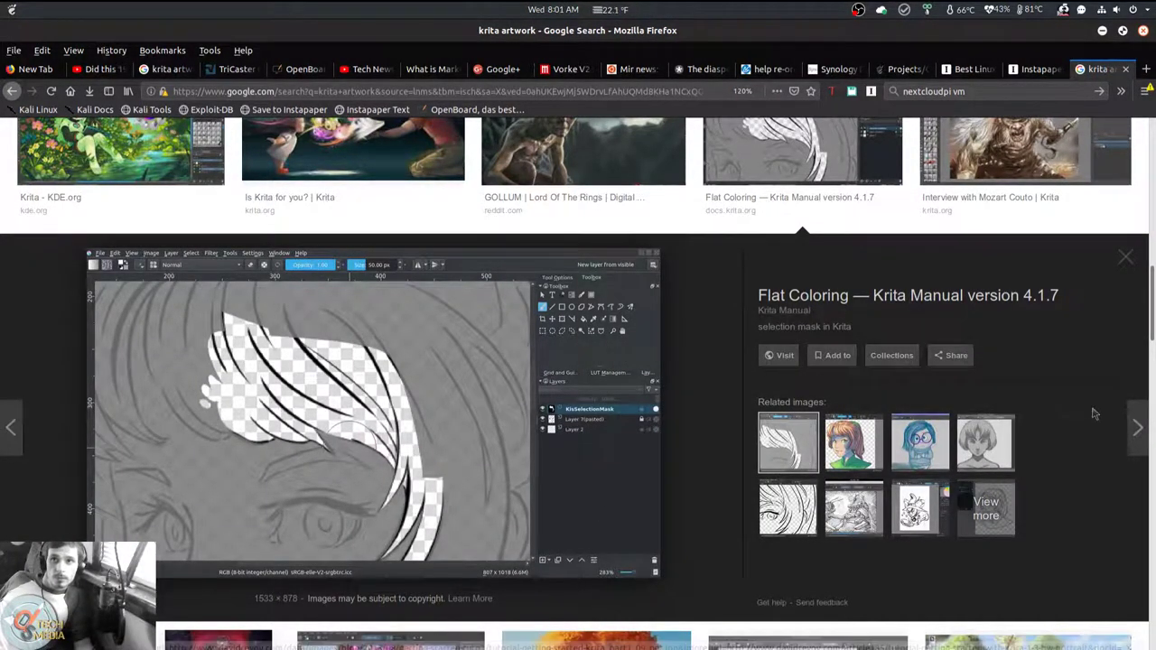
Page through the enlarged Krita artwork previews up to the Rogue One fan art
left_click(1134, 425)
left_click(1135, 425)
left_click(1134, 422)
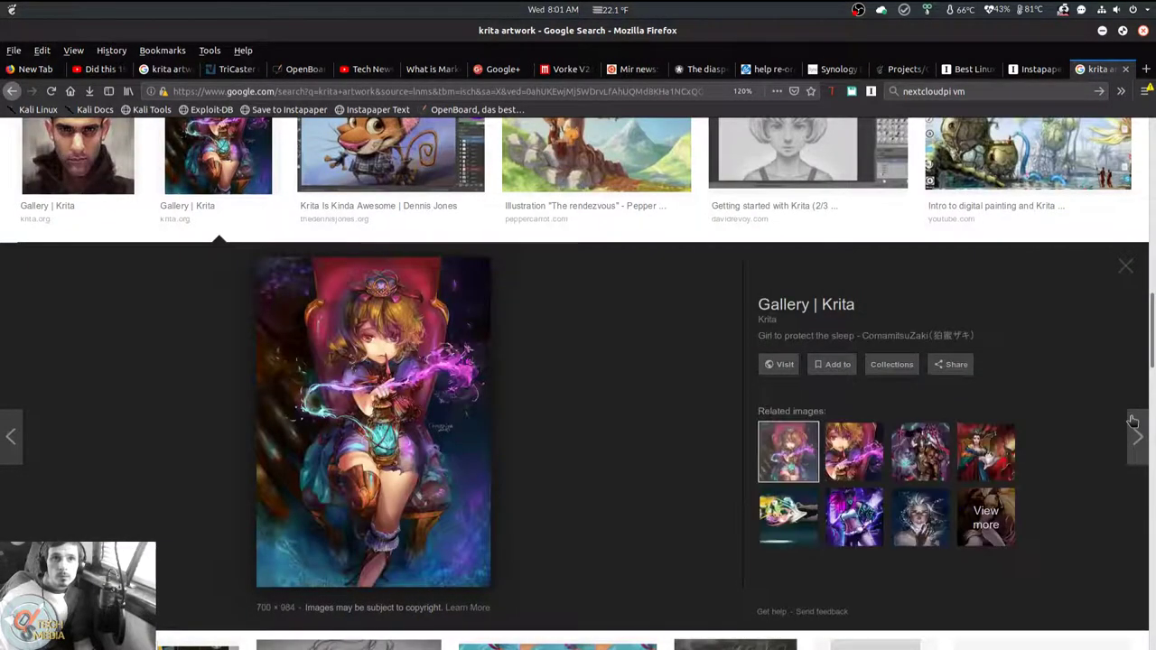
left_click(1134, 423)
left_click(1133, 423)
left_click(1133, 423)
left_click(1134, 423)
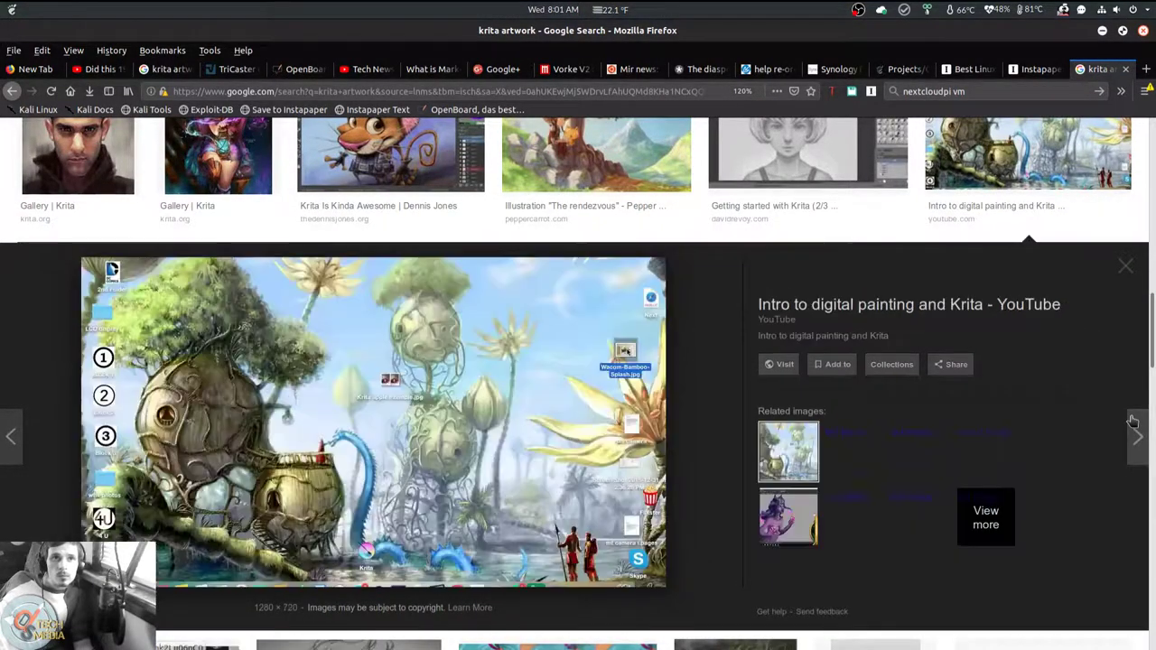
left_click(1134, 422)
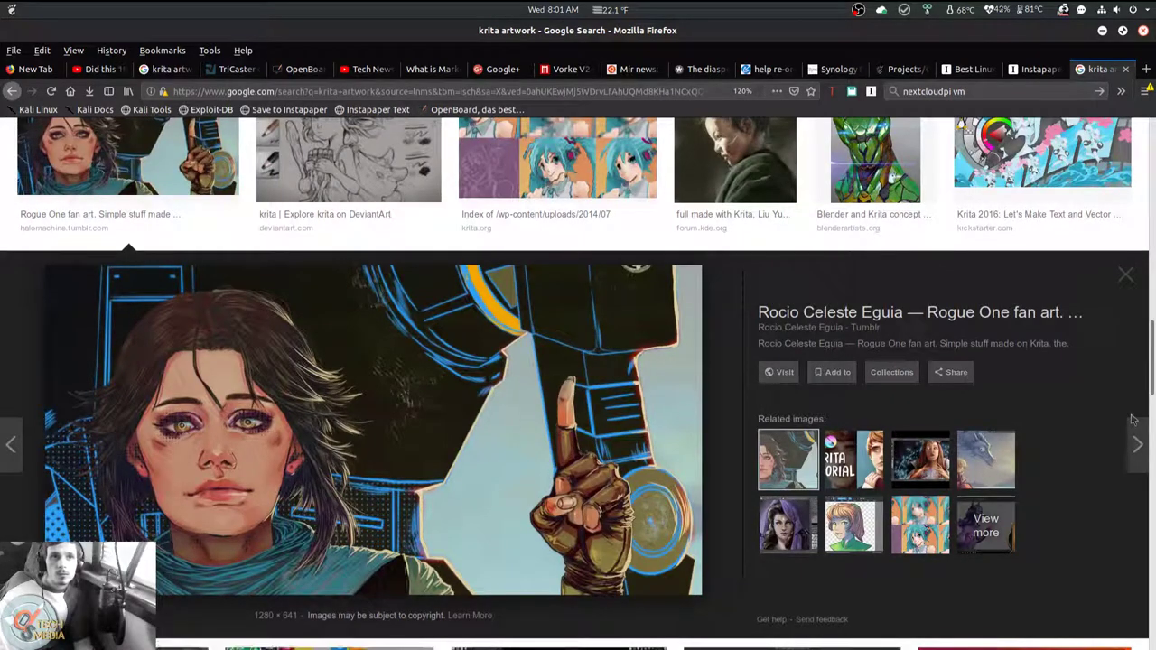
Close the artwork preview, glance over more results, and minimize the browser
key("Escape")
scroll(971, 377, "down", 5)
scroll(971, 377, "up", 1)
left_click(1103, 31)
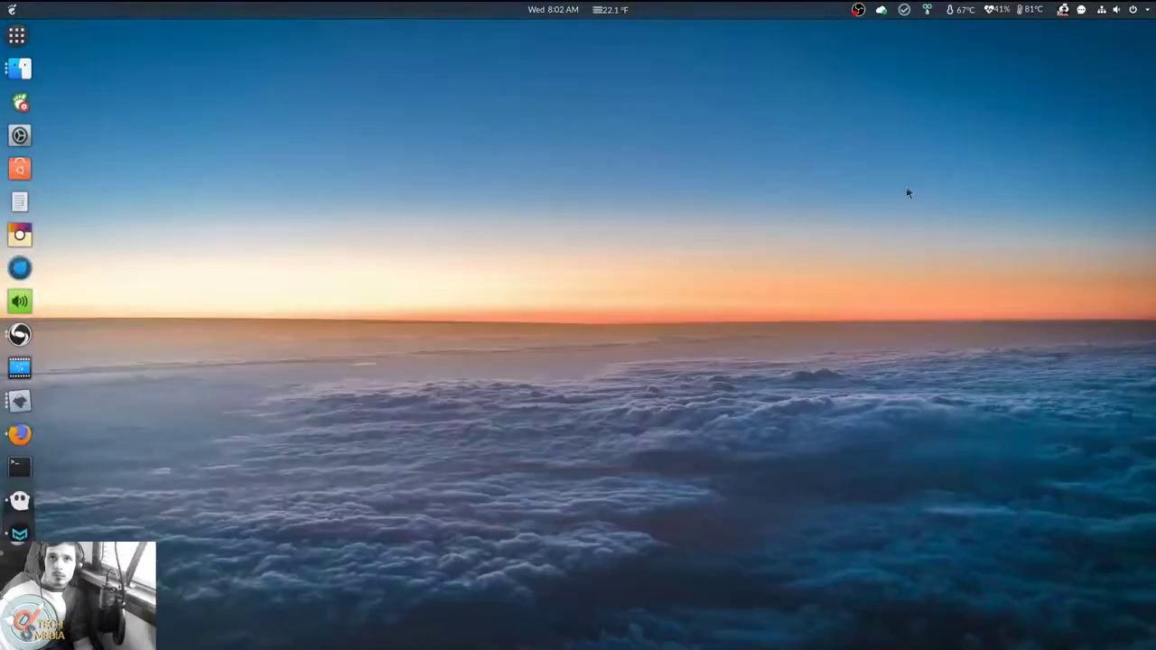
Switch to Inkscape, dismiss the About Inkscape window, and bring the ArchMerge wallpaper drawing into closer view
left_click(20, 401)
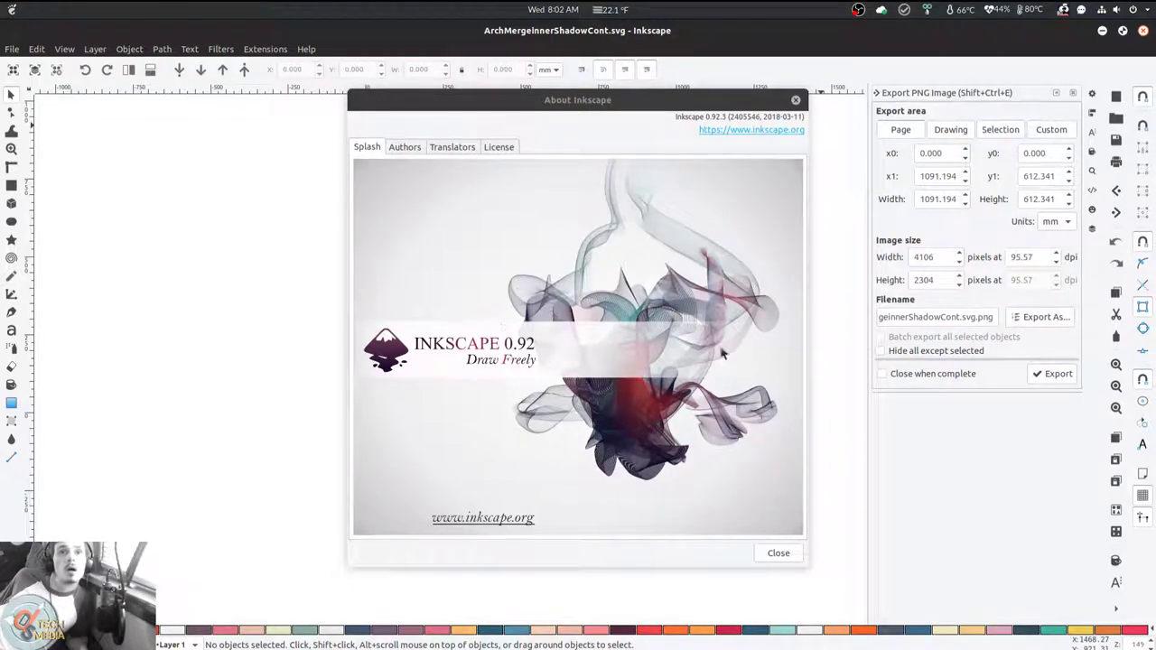
left_click(786, 555)
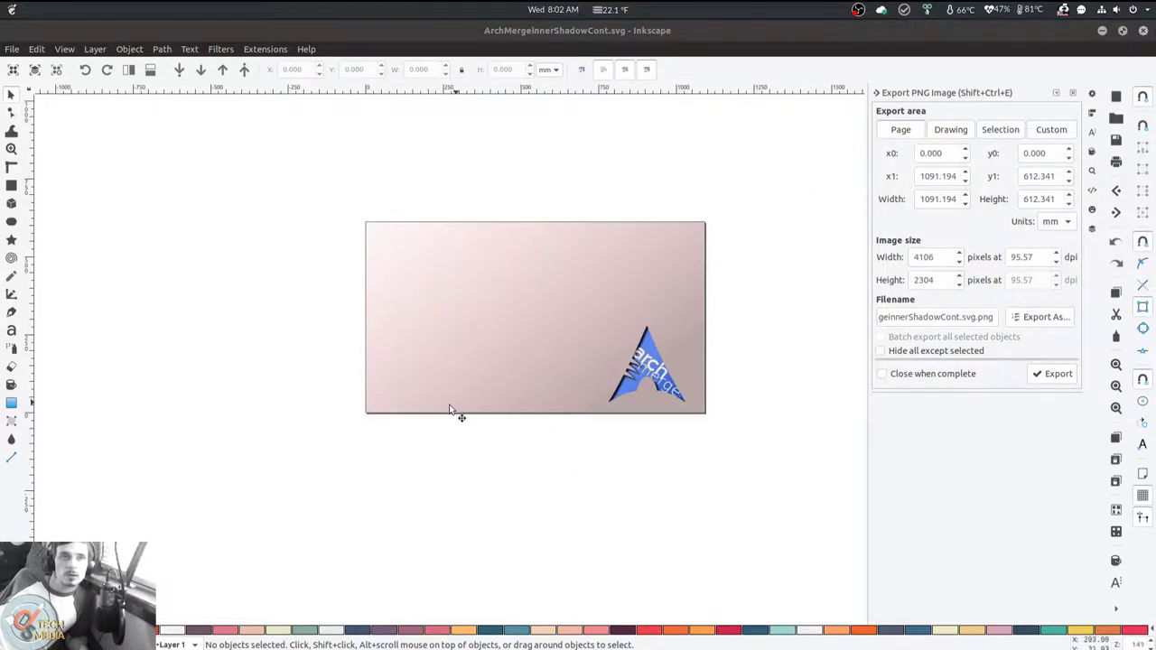
scroll(460, 422, "up", 1)
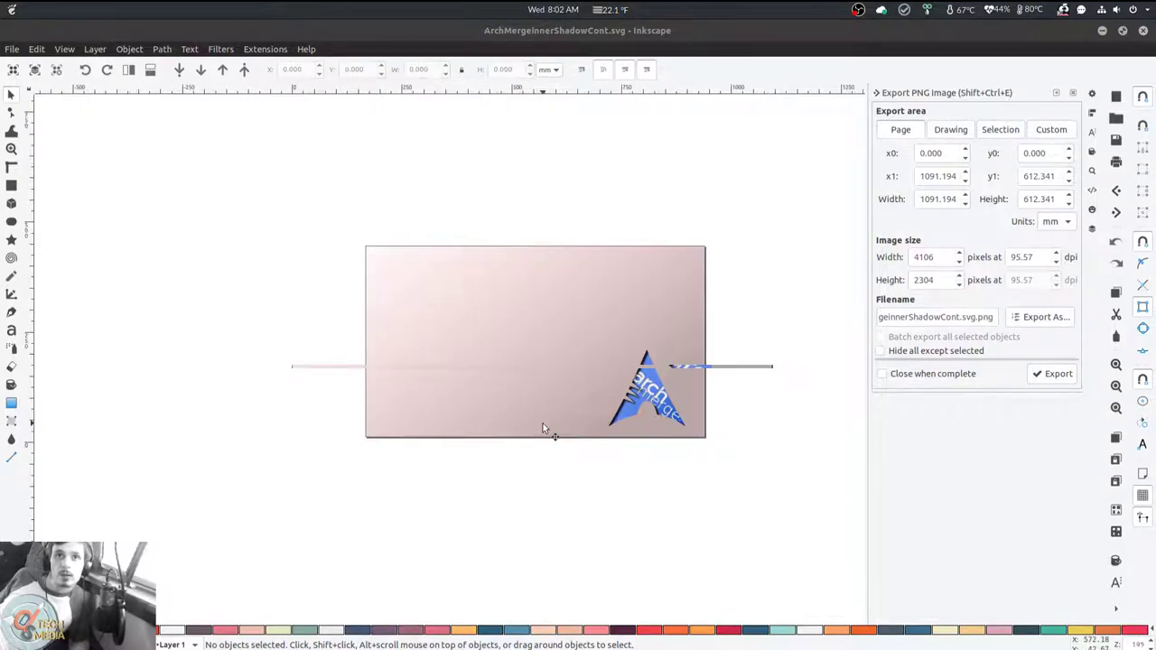
scroll(543, 422, "up", 2, "ctrl")
scroll(792, 353, "up", 1, "ctrl")
scroll(788, 355, "up", 2)
Select the wallpaper's background rectangle and close the Export PNG Image dialog
left_click(788, 360)
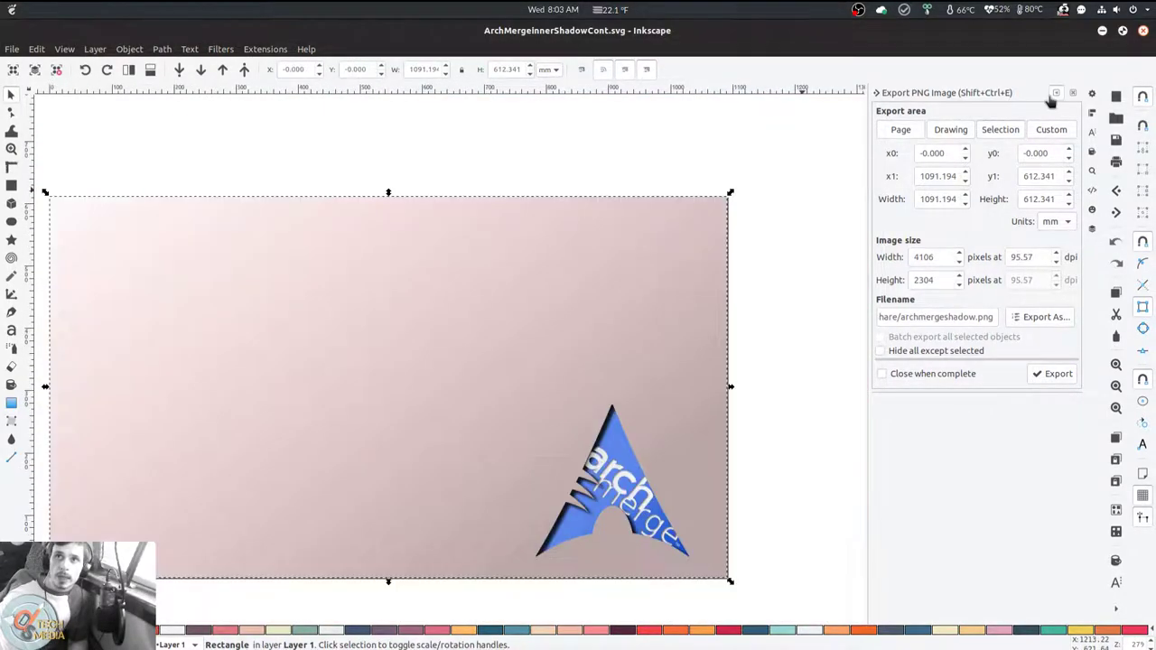
left_click(1073, 92)
scroll(640, 270, "up", 1, "ctrl")
left_click_drag(640, 270, 716, 349)
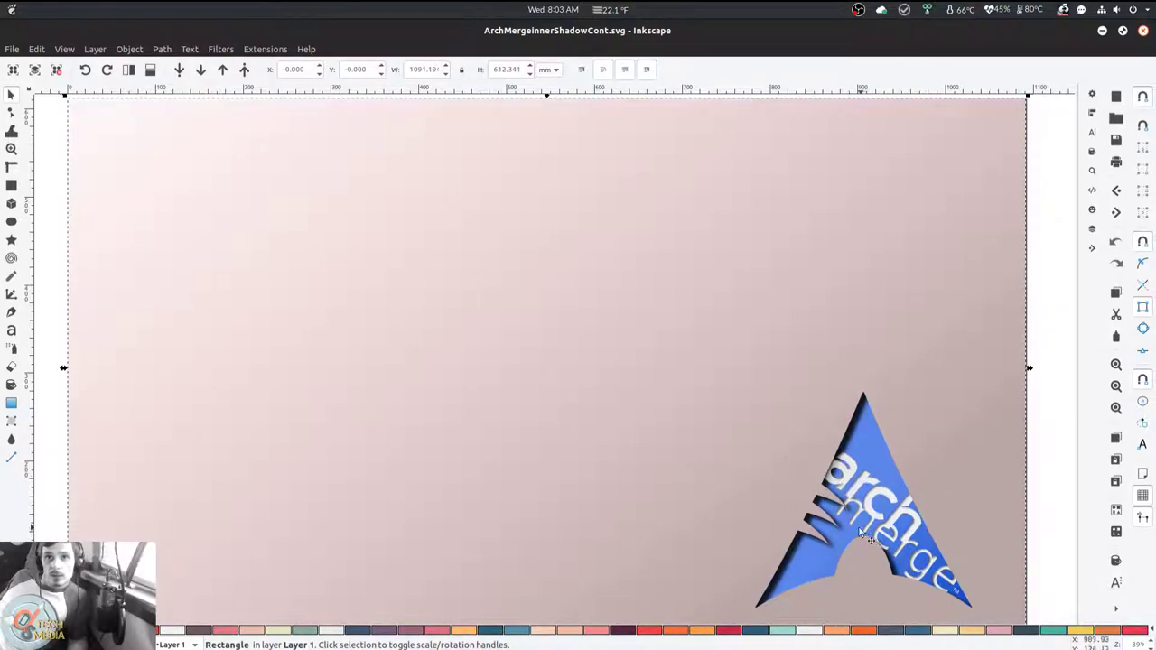
Show Fill and Stroke and adjust the background rectangle's linear gradient to run from left of the page to the arch merge logo
scroll(950, 559, "up", 3)
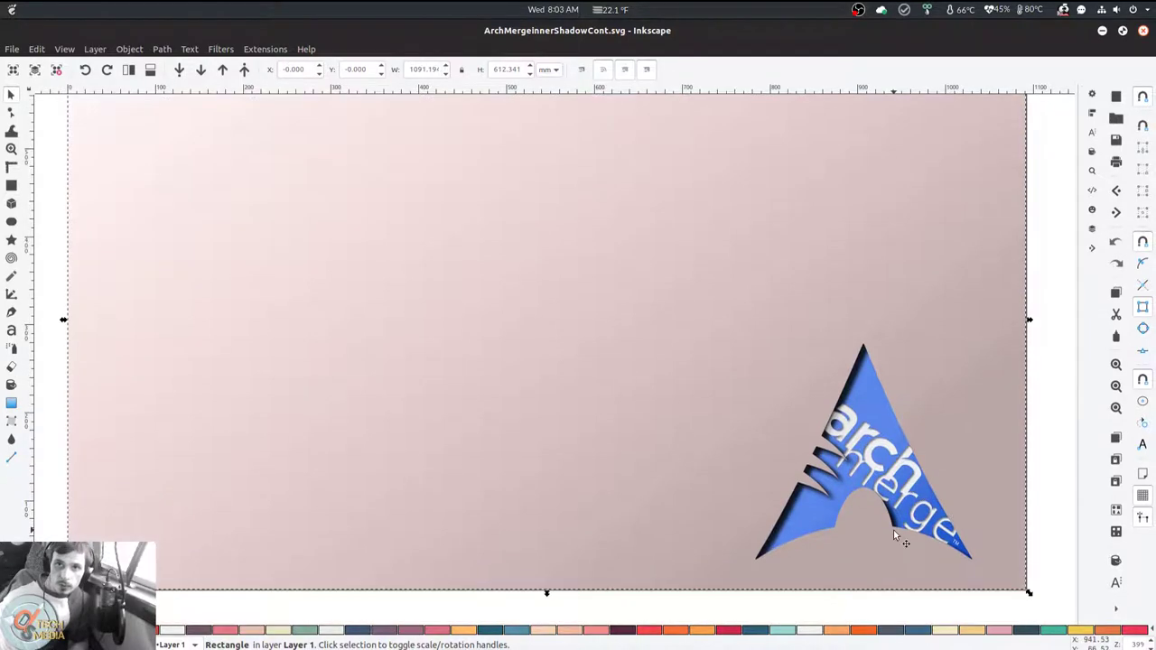
scroll(409, 496, "up", 4)
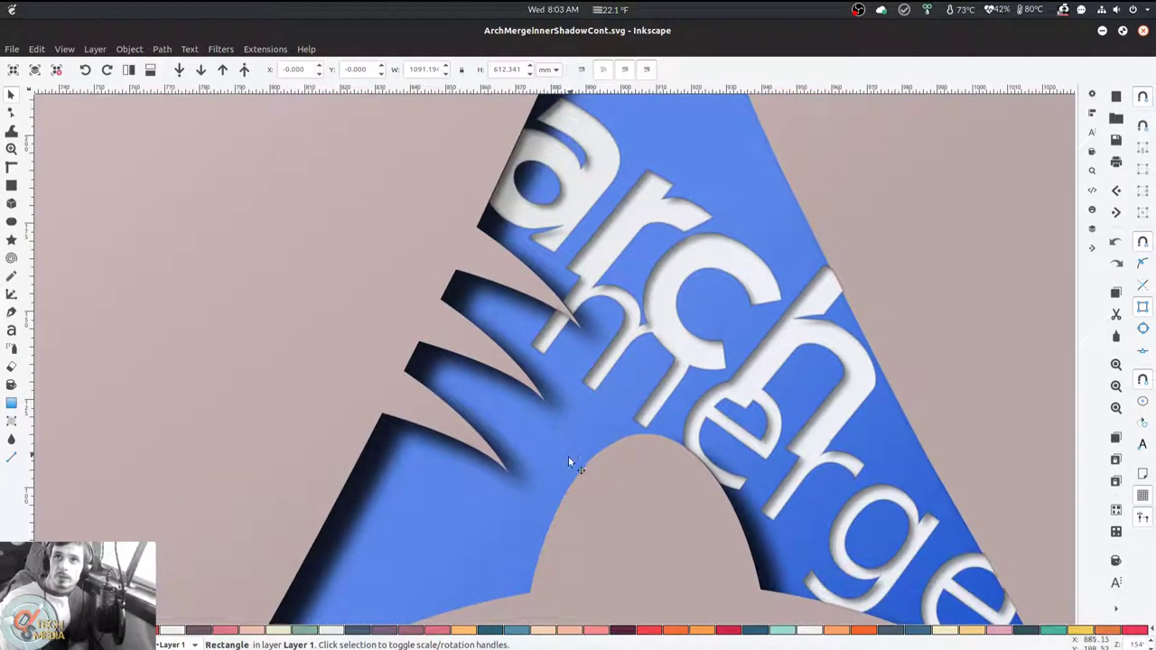
key("5")
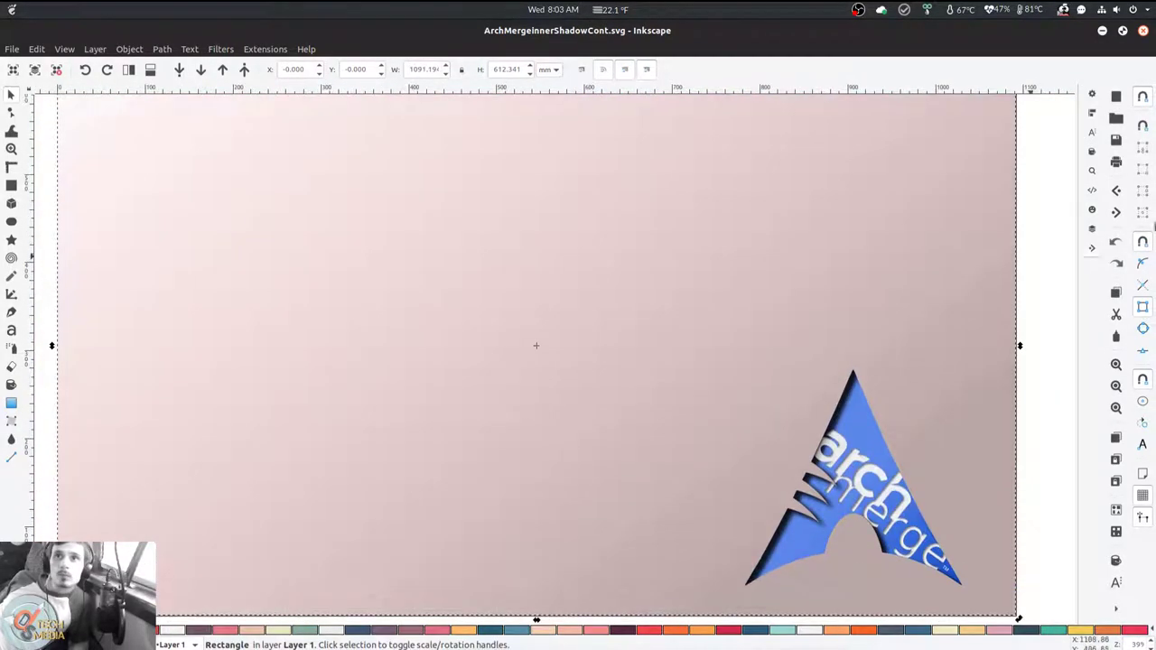
mouse_move(1094, 133)
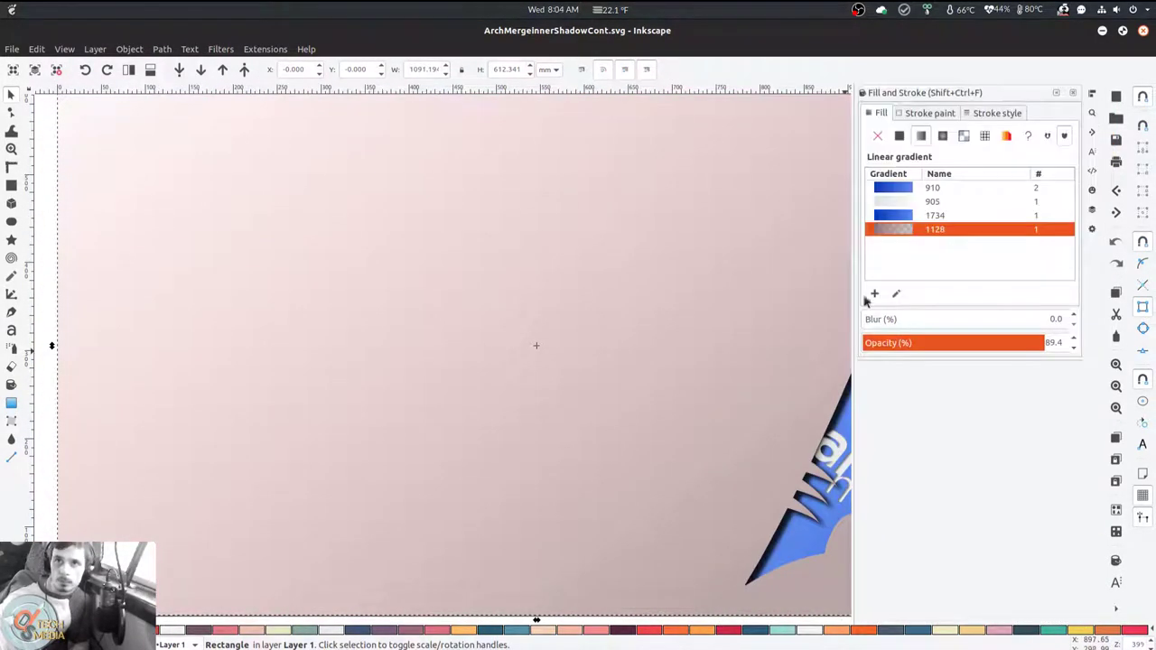
key("g")
key("minus")
left_click(150, 254)
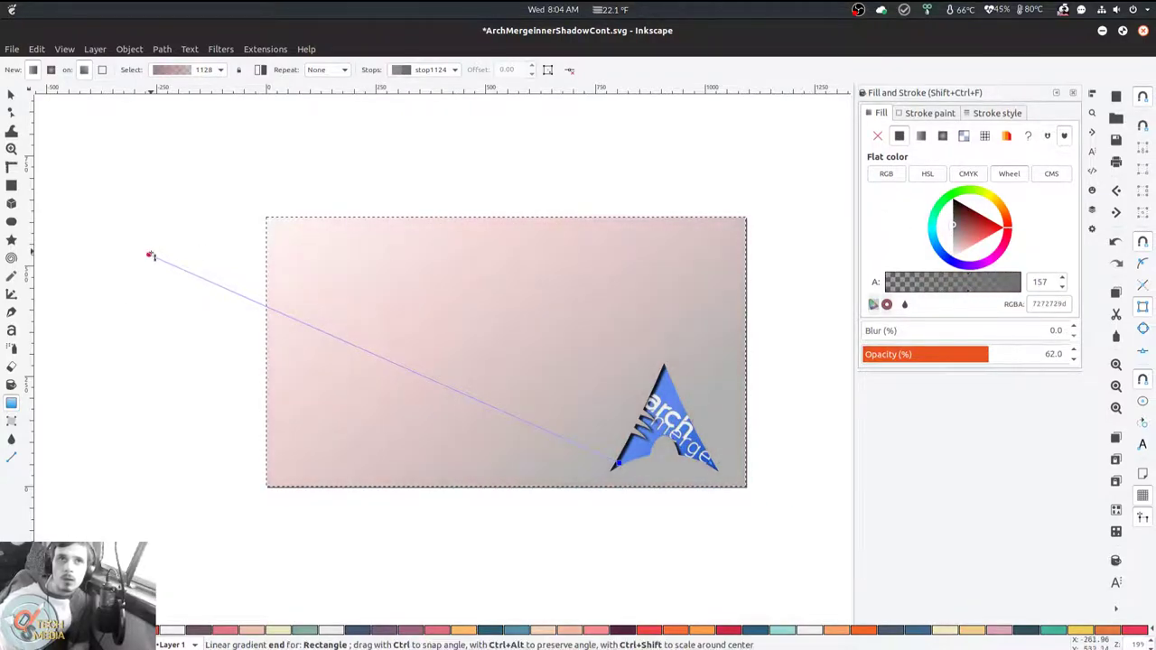
Pull the background gradient's outer end onto the page's upper-left area and select the arch merge logo
left_click_drag(150, 255, 389, 307)
scroll(706, 451, "up", 3)
left_click(705, 451)
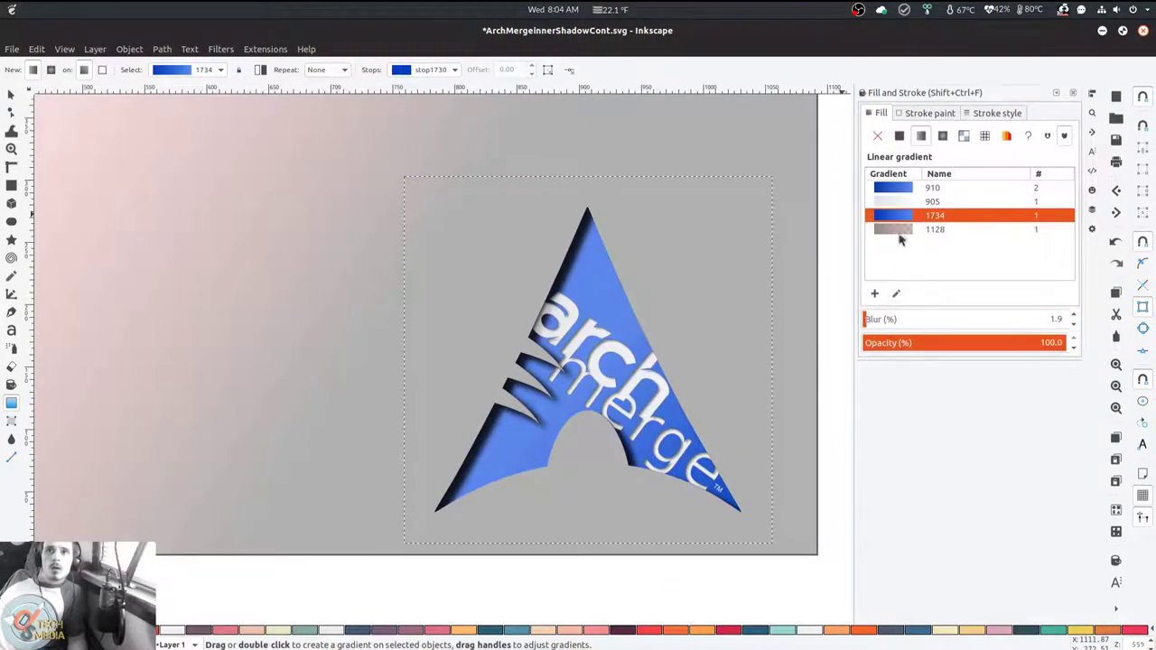
key("space")
scroll(713, 455, "down", 3)
Switch to the DSevolve.svg drawing and move the S letter shapes in the largest logo to expose its stacked layers
key("super")
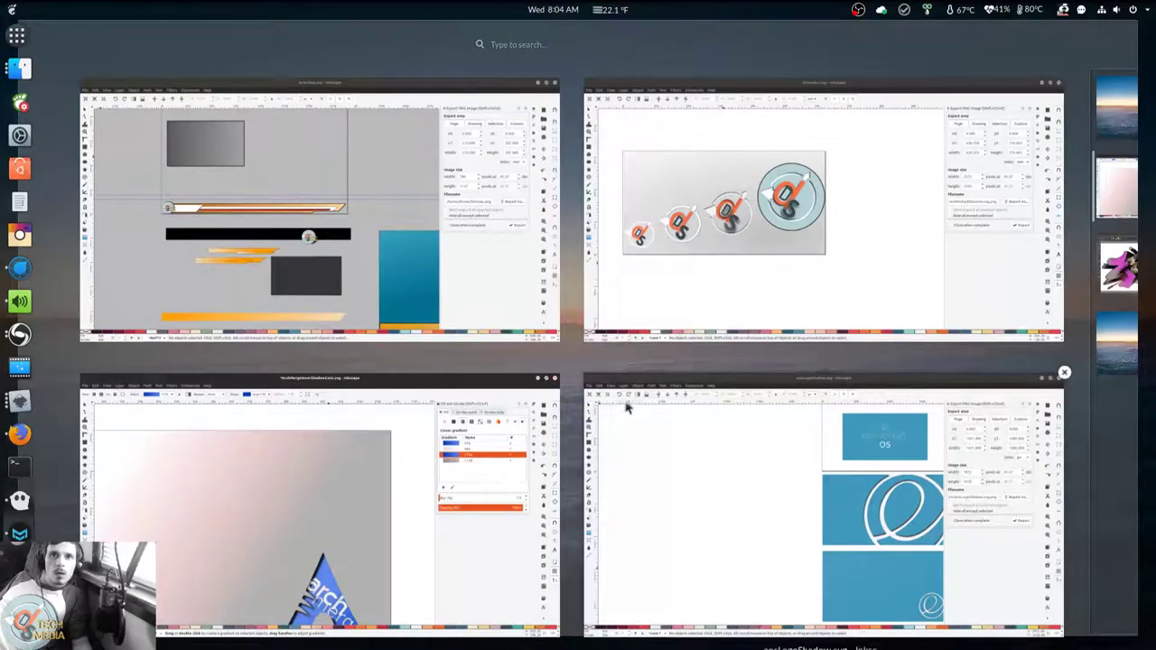
left_click(723, 330)
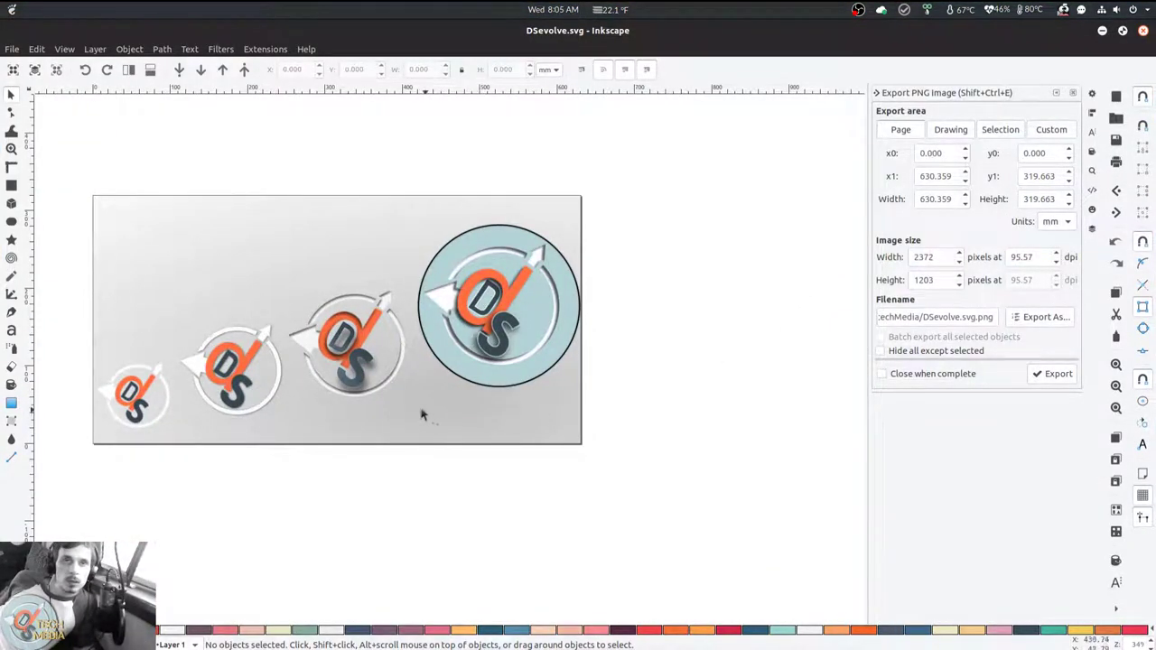
scroll(371, 379, "up", 2)
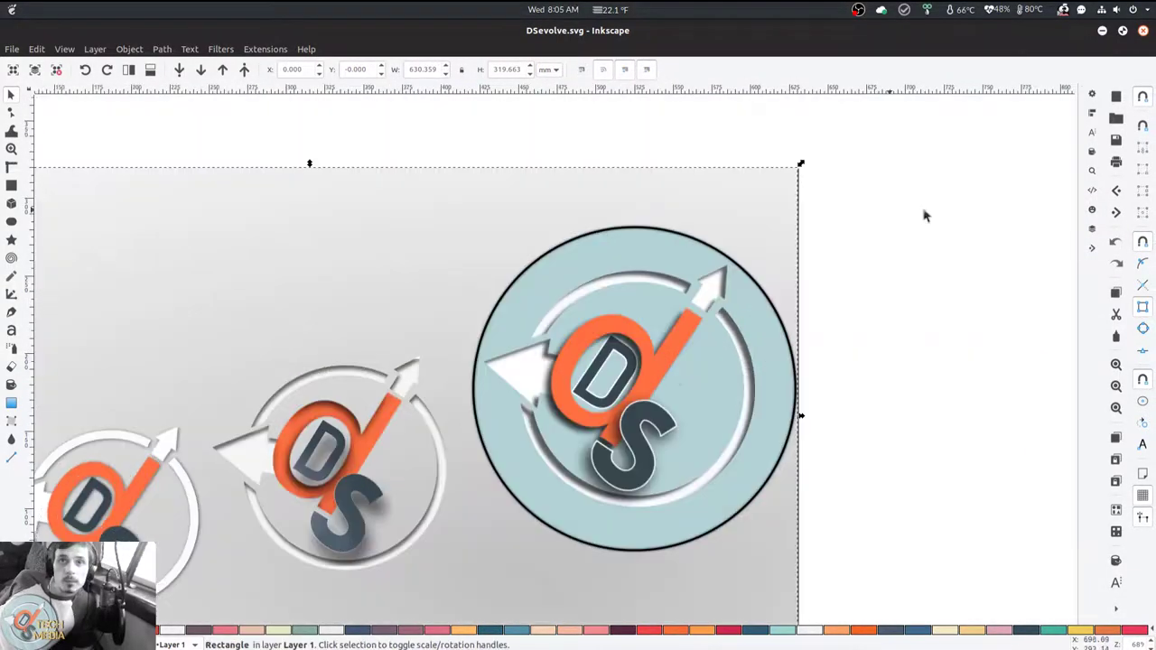
left_click_drag(641, 411, 641, 470)
key("space")
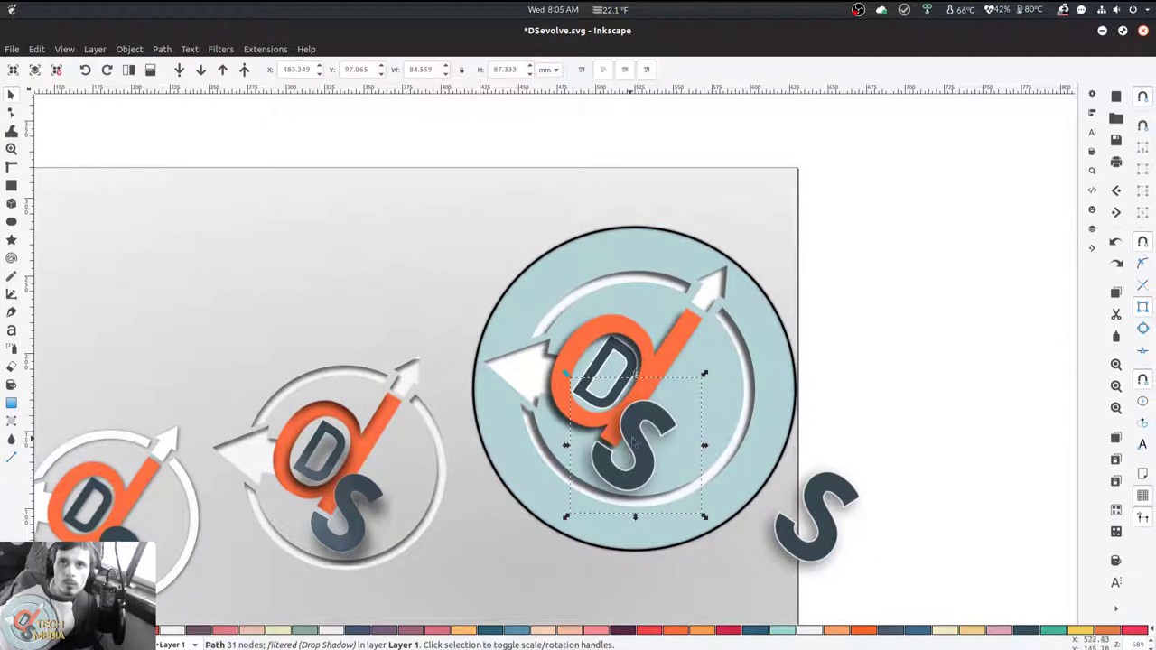
scroll(630, 432, "up", 4, "ctrl")
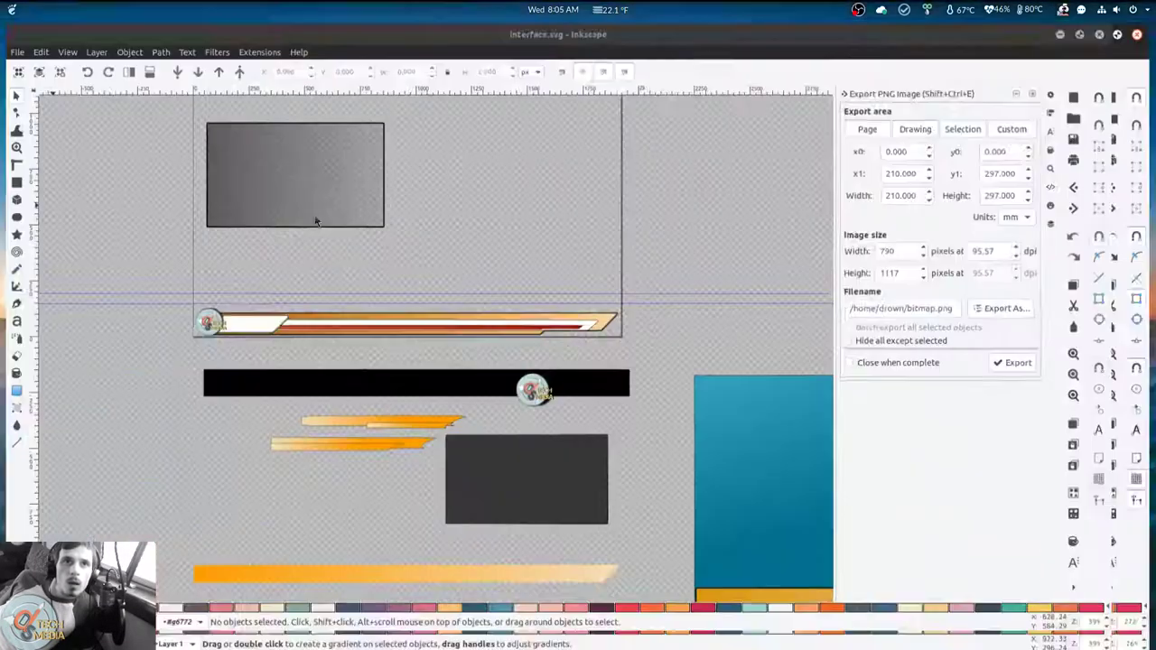
Switch to the interface.svg drawing and examine the orange gradient bars below the black strip
scroll(321, 461, "up", 4)
scroll(321, 461, "up", 3, "ctrl")
scroll(309, 447, "down", 3, "ctrl")
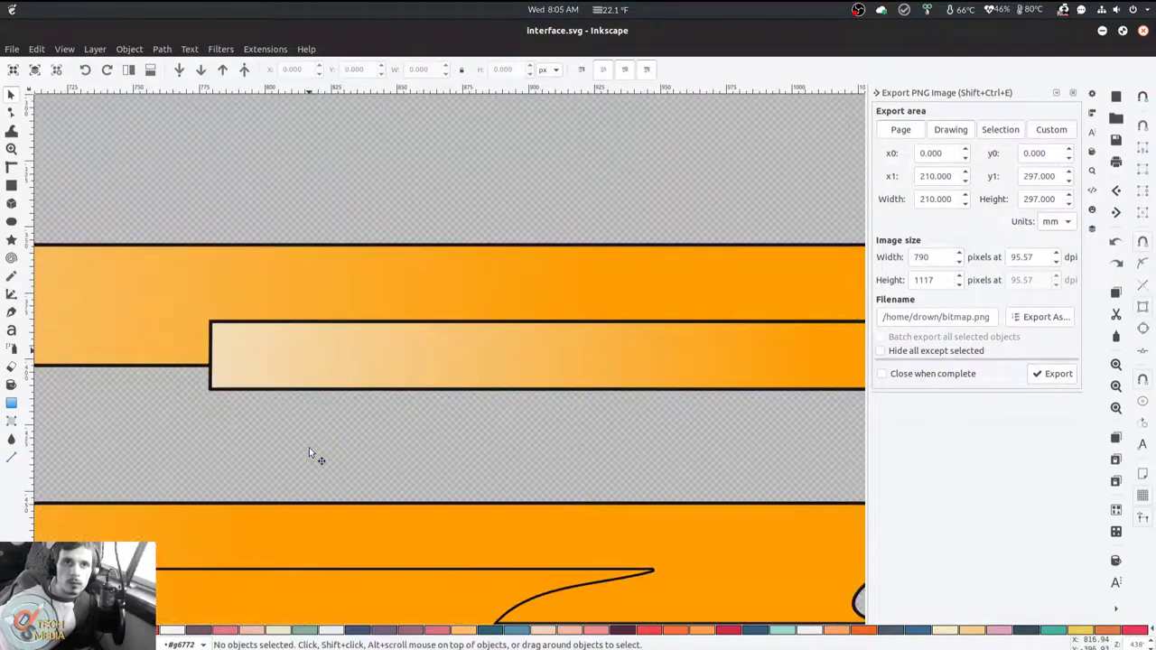
scroll(310, 442, "up", 1, "ctrl")
scroll(298, 440, "down", 4, "ctrl")
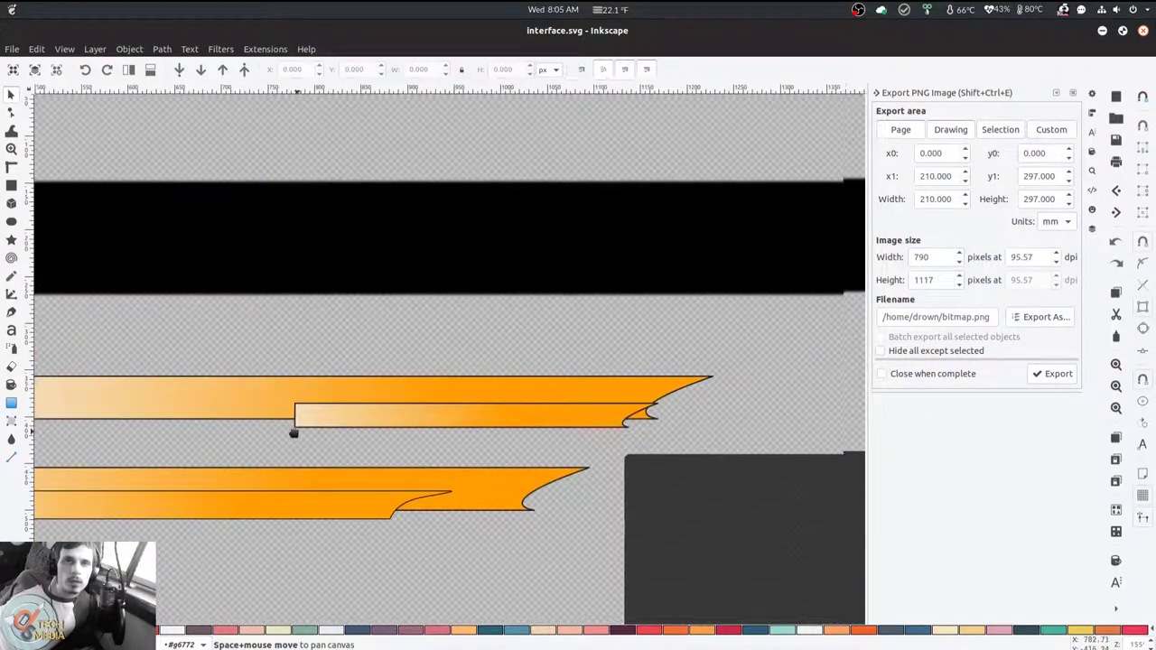
scroll(210, 378, "down", 5, "ctrl")
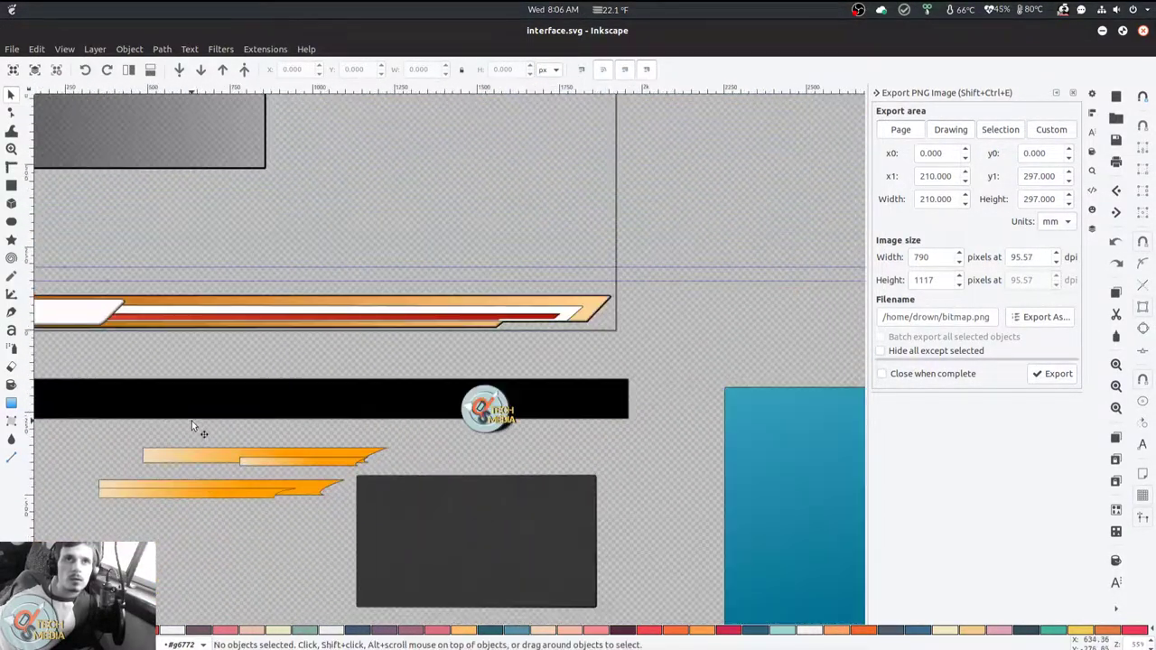
Examine the orange, white and red banner and its Tech Media logo up close
scroll(369, 487, "up", 5, "ctrl")
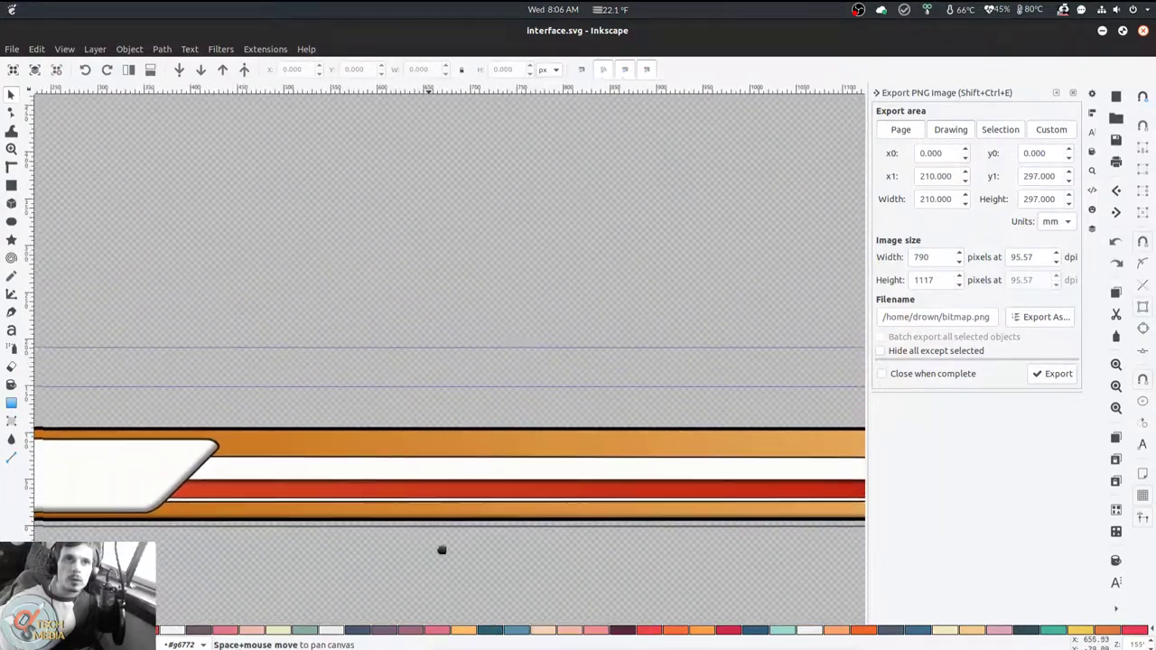
scroll(411, 420, "down", 5, "ctrl")
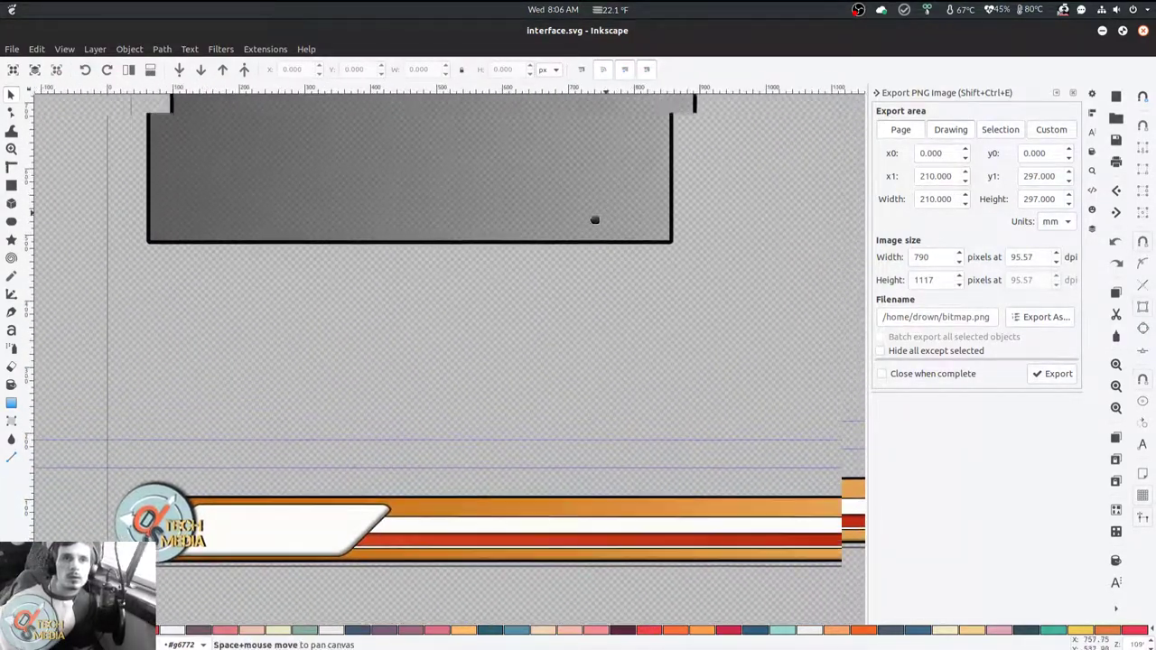
scroll(497, 278, "up", 1)
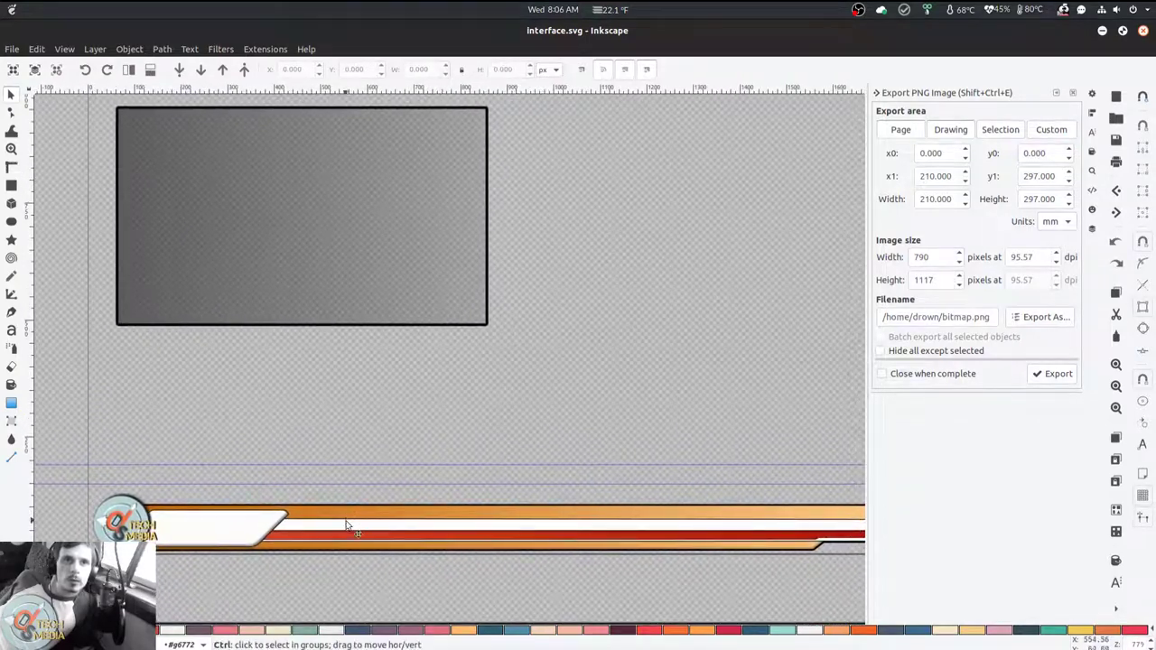
scroll(218, 520, "up", 5, "ctrl")
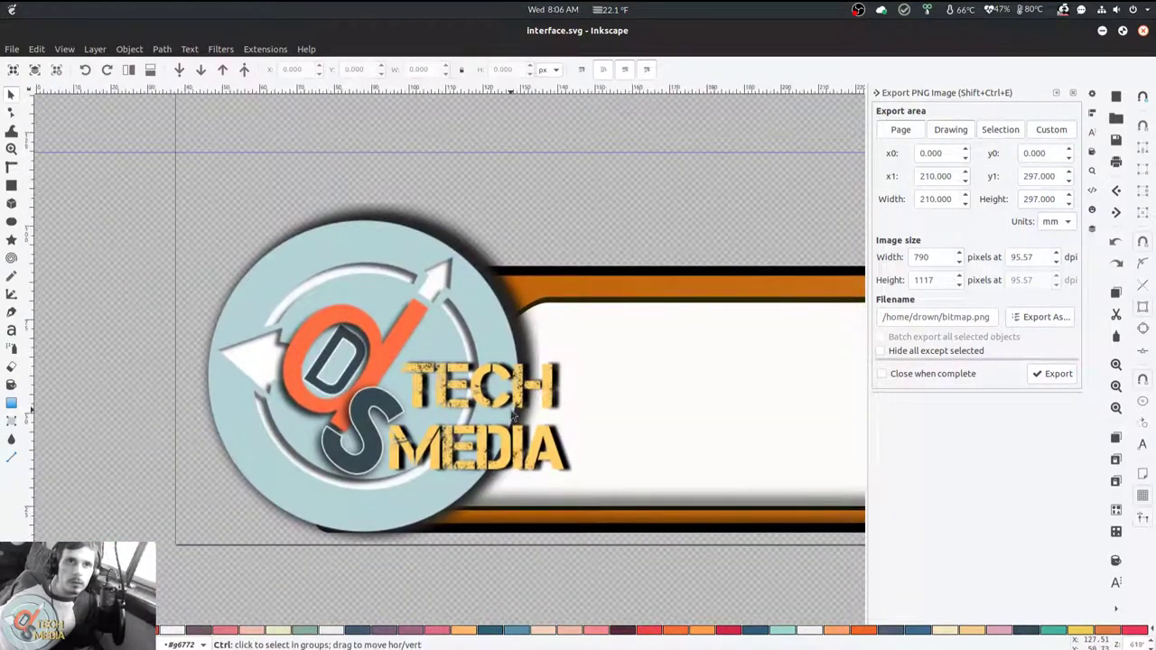
scroll(510, 415, "down", 1, "ctrl")
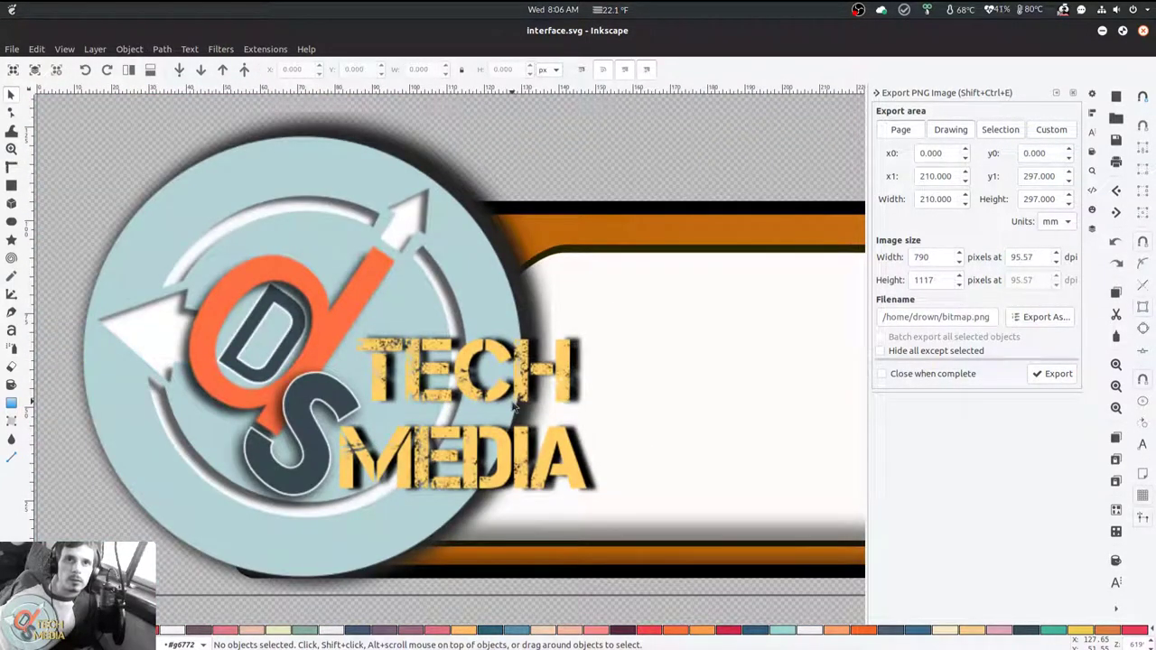
scroll(630, 382, "down", 4, "ctrl")
scroll(181, 447, "up", 2, "ctrl")
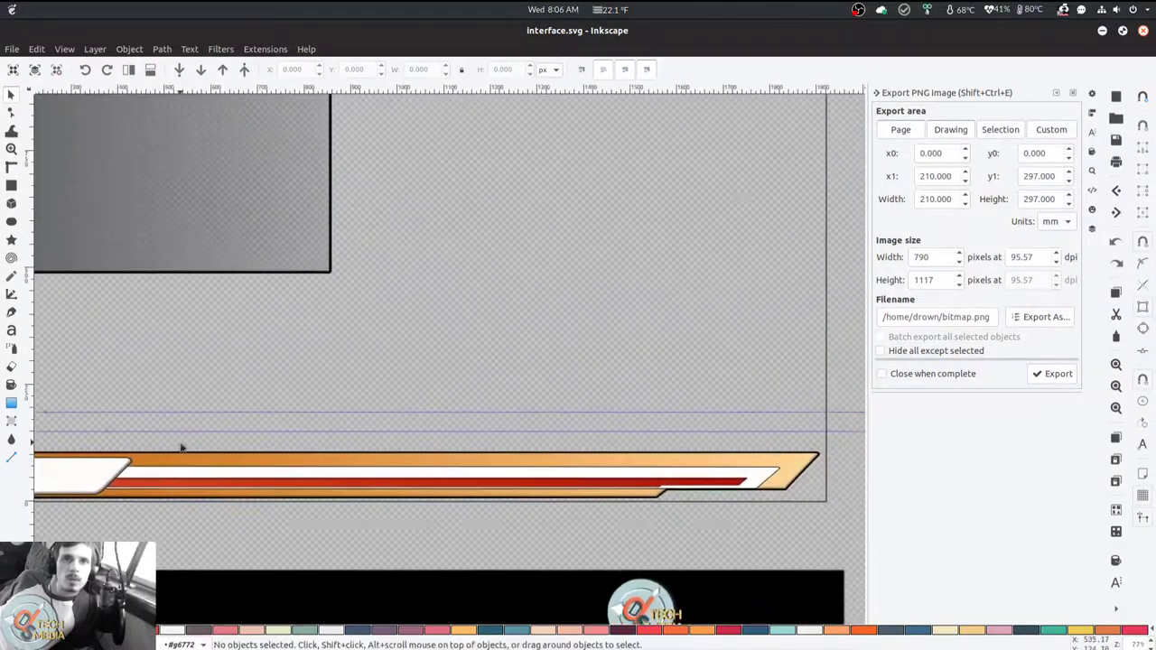
Switch to the eosLogoShadow.svg drawing, tuck away the Export PNG Image dialog, and examine the wallpaper with the fading grid
key("ctrl+Tab")
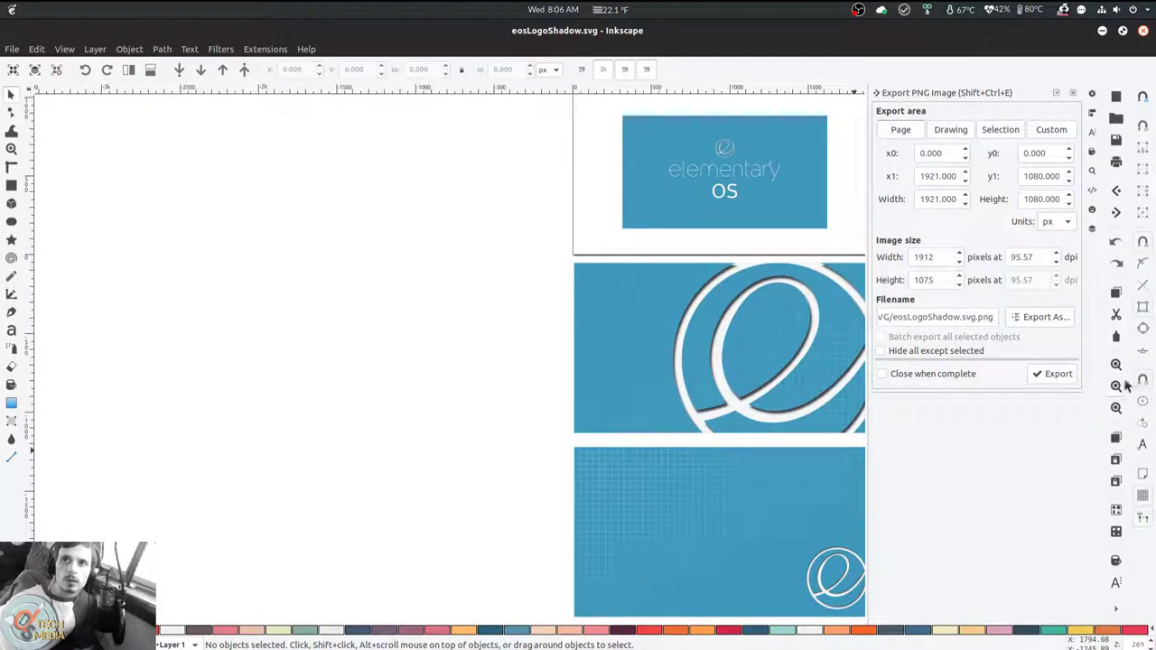
scroll(470, 490, "up", 2, "ctrl")
scroll(472, 488, "down", 3)
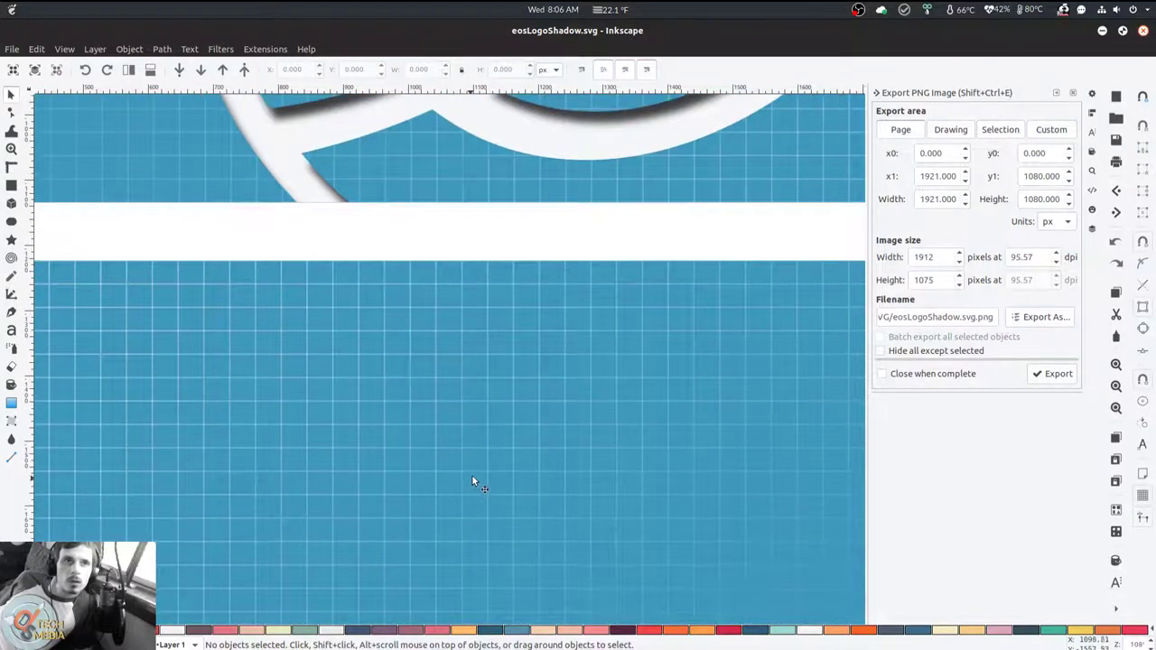
left_click(1057, 93)
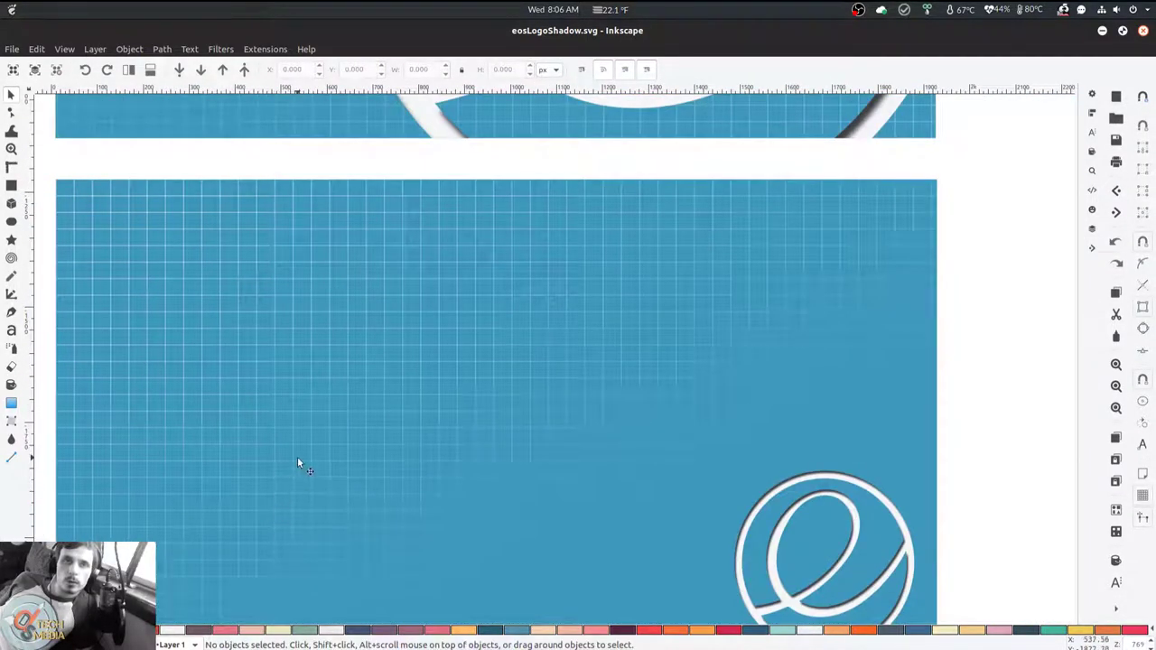
left_click_drag(305, 424, 313, 409)
left_click_drag(352, 449, 337, 378)
Examine the shadowed outlines of the large elementary e logo in the wallpaper above
scroll(336, 378, "up", 5)
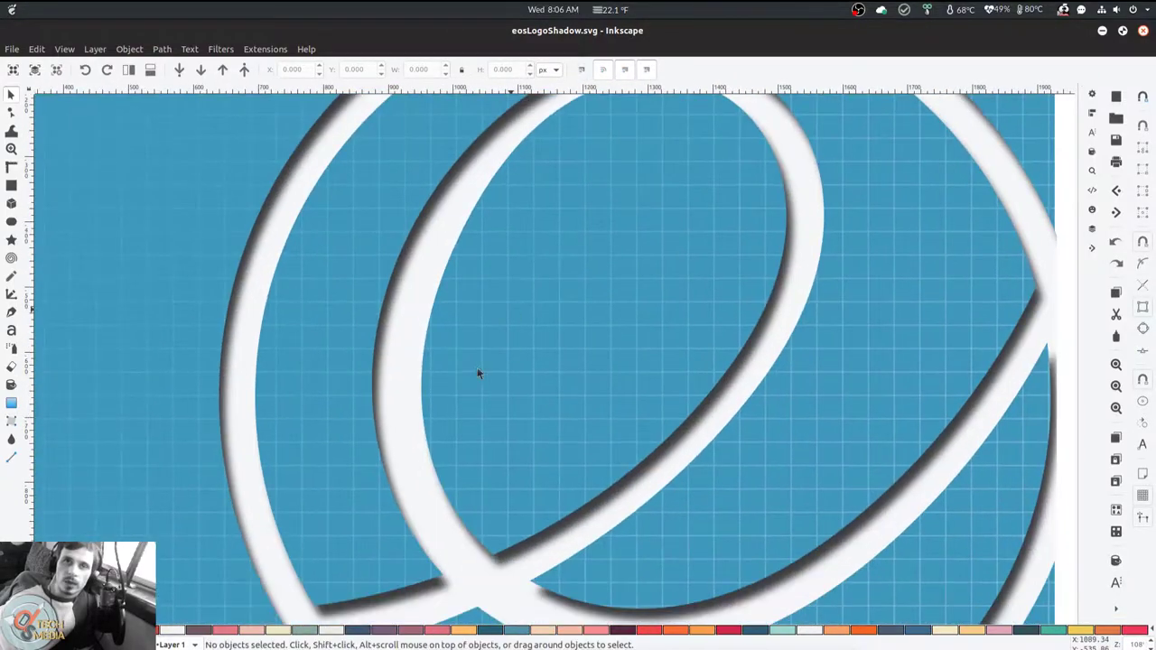
scroll(473, 392, "down", 2)
scroll(519, 472, "down", 2)
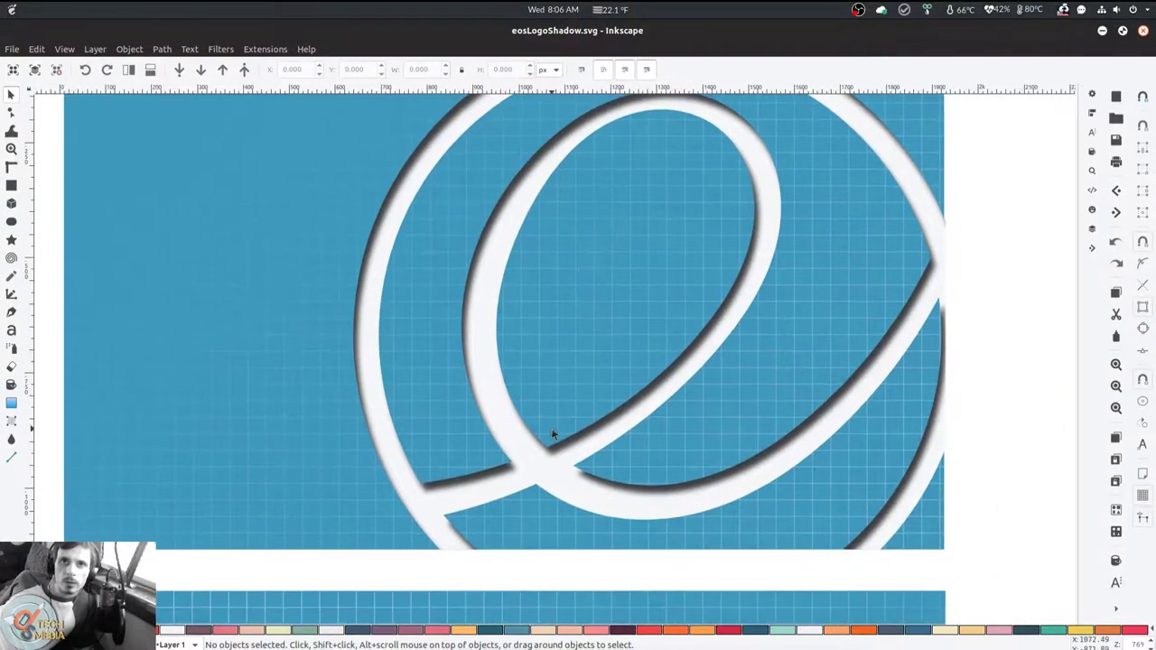
scroll(322, 496, "up", 3)
scroll(455, 263, "down", 3)
scroll(454, 263, "down", 2)
scroll(304, 392, "up", 2)
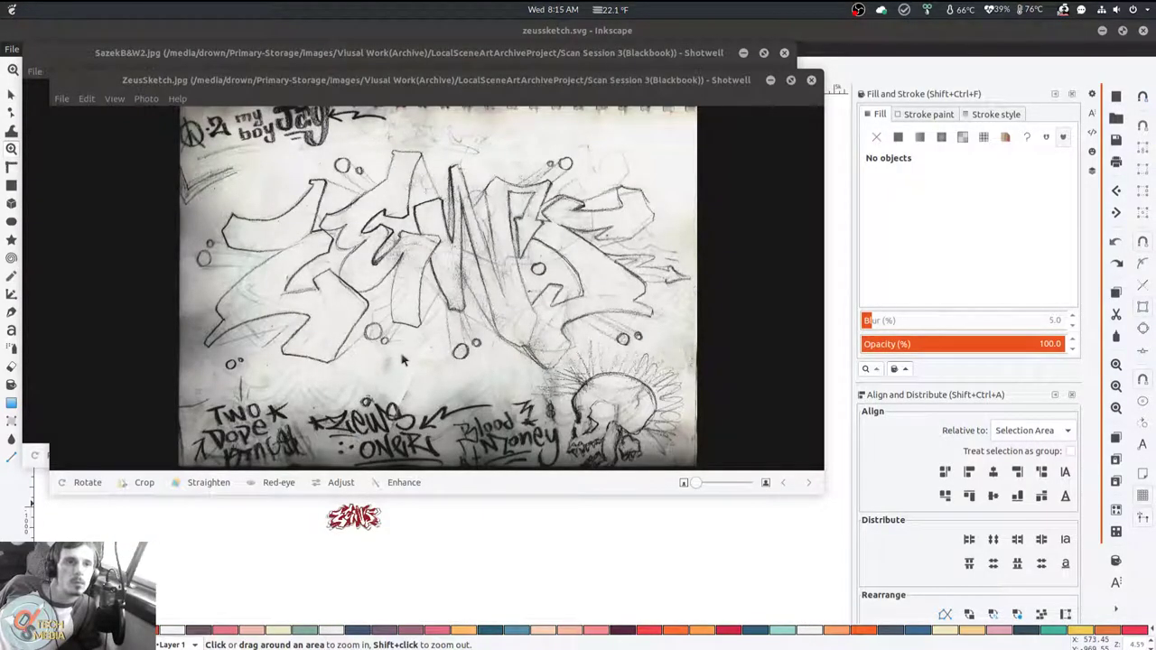
Examine the pencil graffiti lettering in the ZeusSketch.jpg scan in Shotwell
scroll(406, 326, "up", 3)
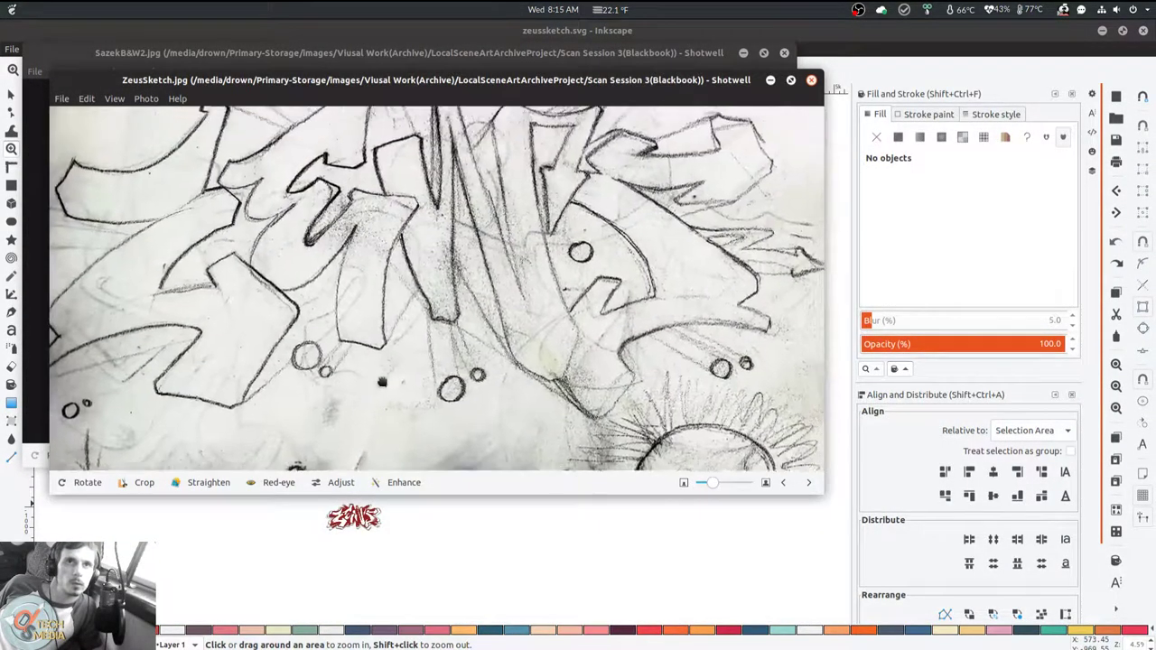
scroll(466, 323, "up", 2)
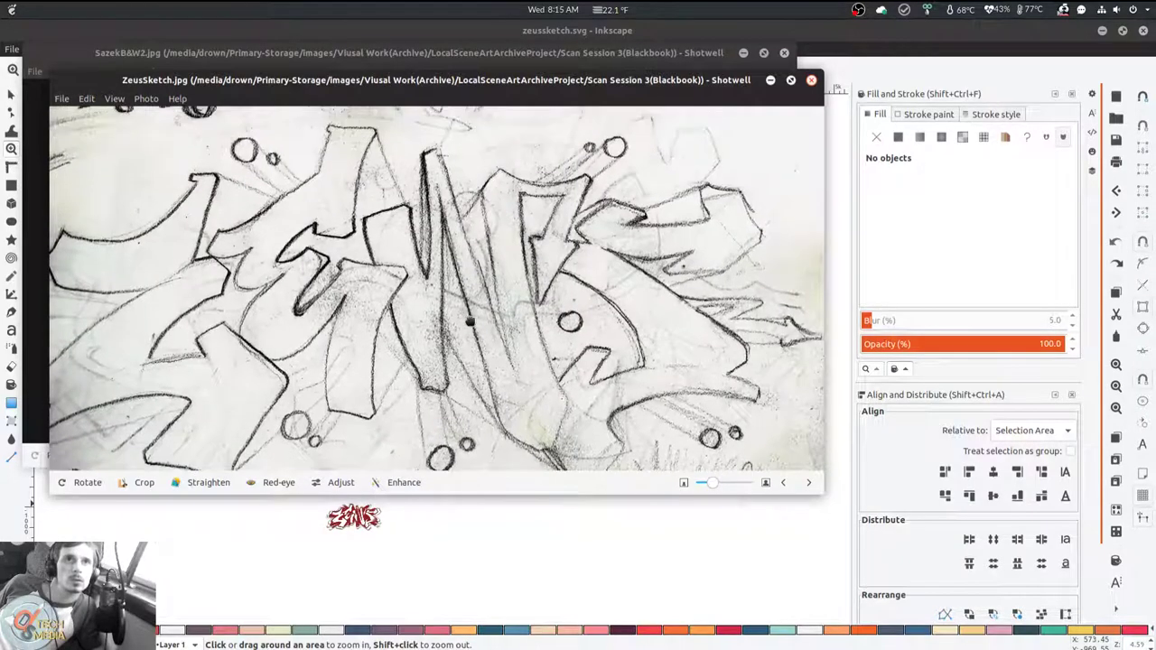
scroll(470, 321, "down", 1)
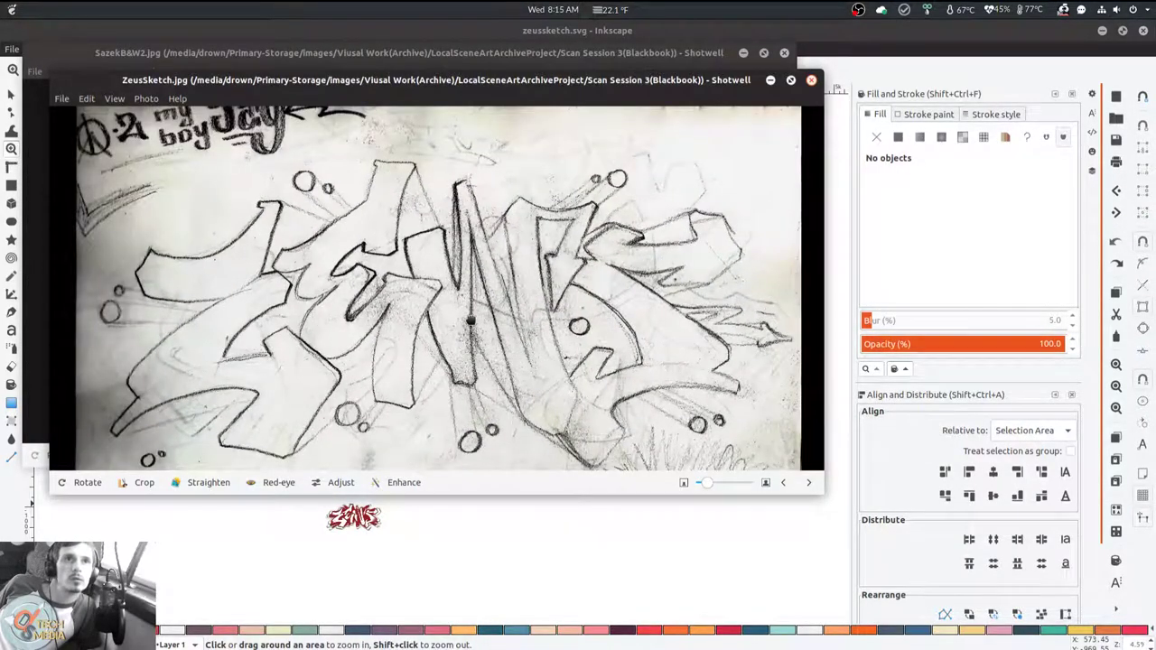
scroll(468, 316, "down", 2)
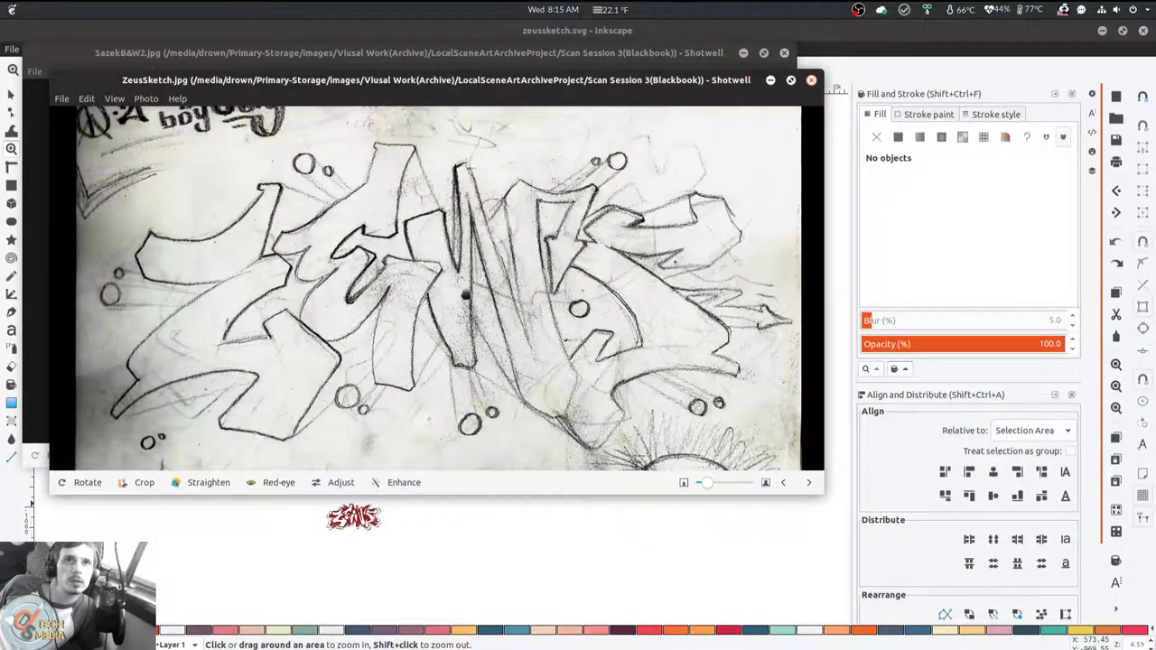
Switch to Inkscape's zeussketch.svg drawing and view the dark silhouette and the red and white graffiti version
left_click(483, 543)
scroll(406, 473, "down", 2)
left_click(286, 482)
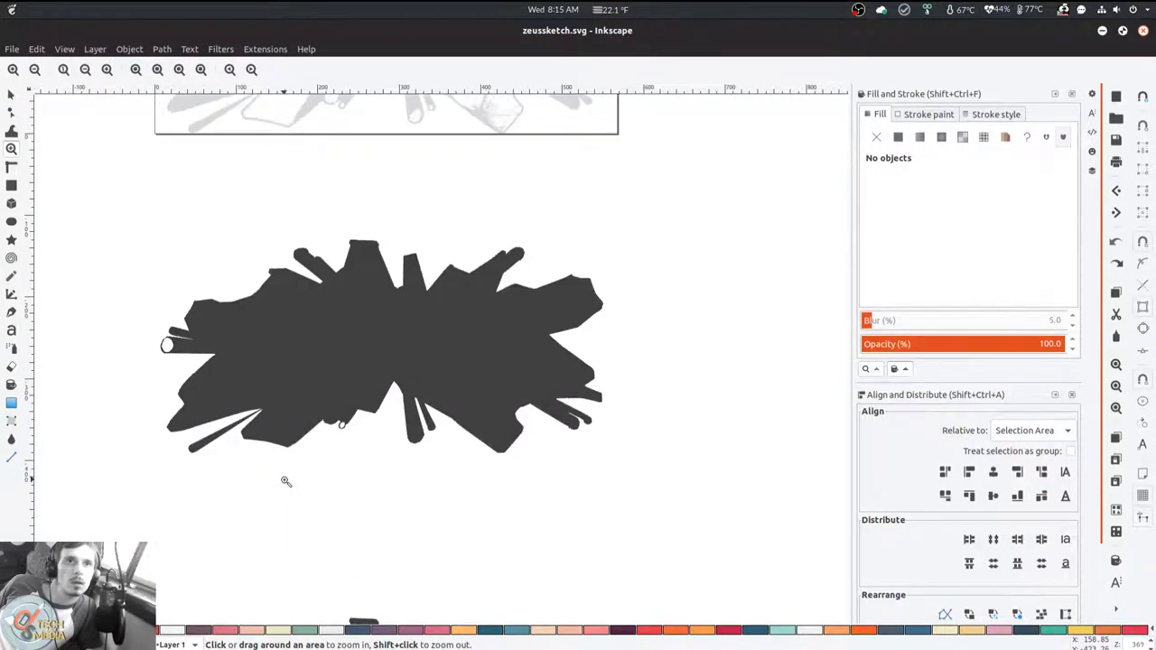
scroll(286, 481, "down", 10)
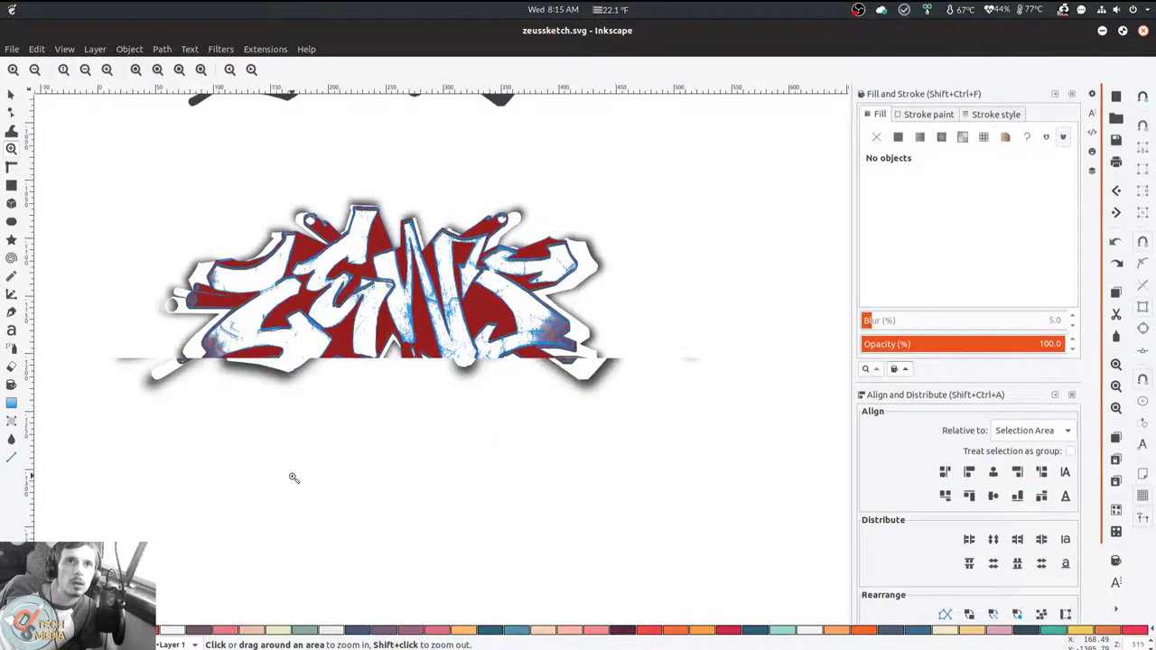
left_click(305, 468)
scroll(345, 413, "down", 6)
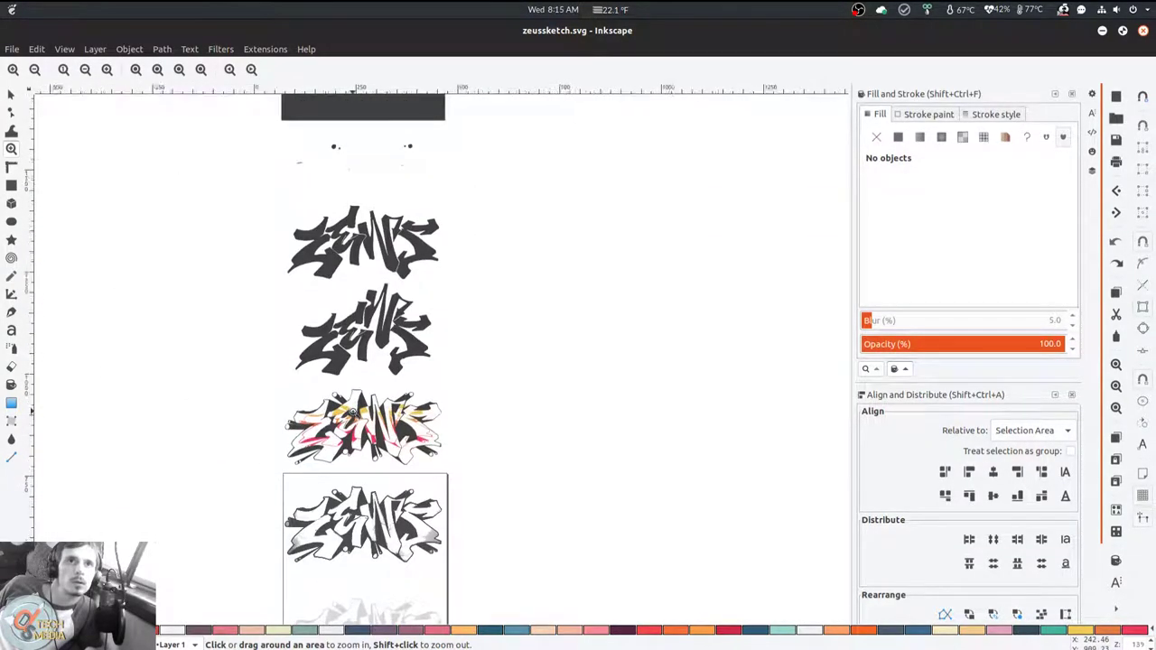
Look through the stacked graffiti variants and inspect the black-and-white lettering on the page up close
scroll(353, 412, "up", 4)
scroll(352, 412, "down", 10)
scroll(354, 413, "up", 5)
scroll(371, 389, "up", 5)
scroll(374, 382, "down", 5)
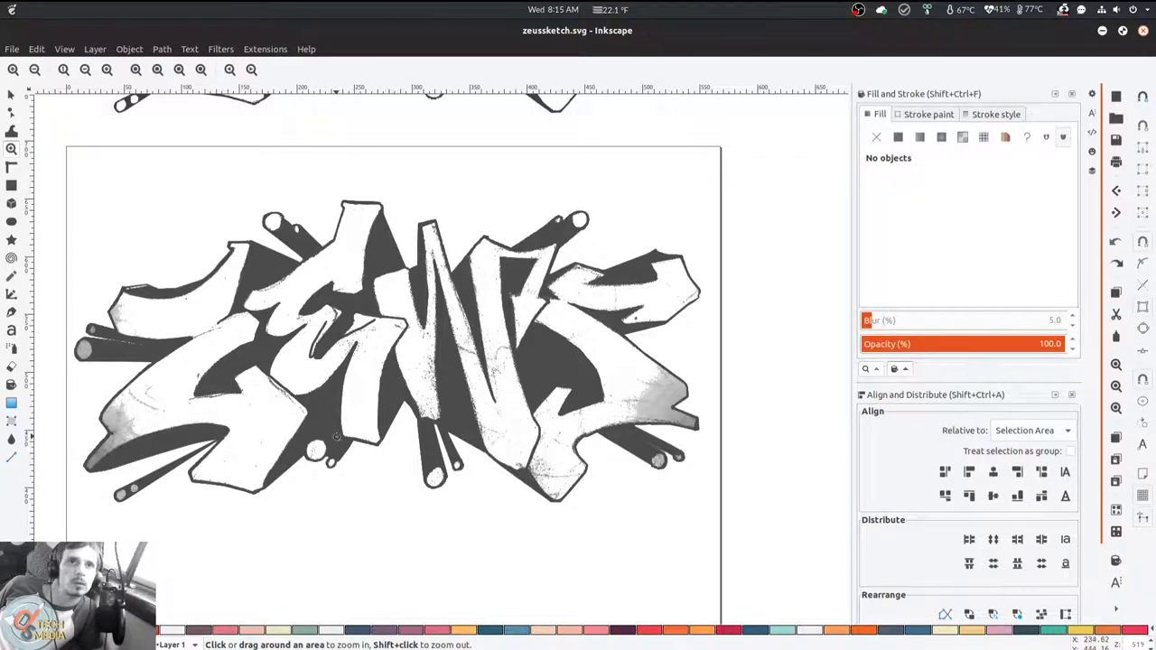
Switch to GIMP and view the ZeusDecor.xcf graffiti artwork with its orange and black textured letters
key("alt+Tab")
key("alt+Tab")
key("alt+Tab")
key("alt+Tab")
key("alt+Tab")
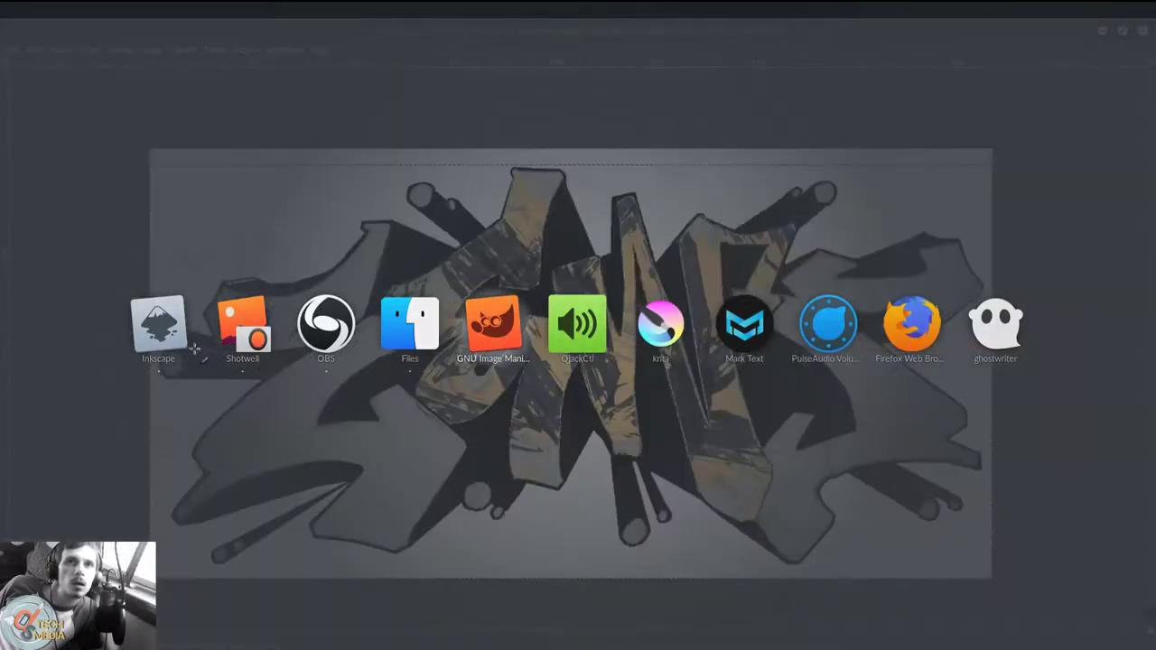
key("1")
key("shift+ctrl+j")
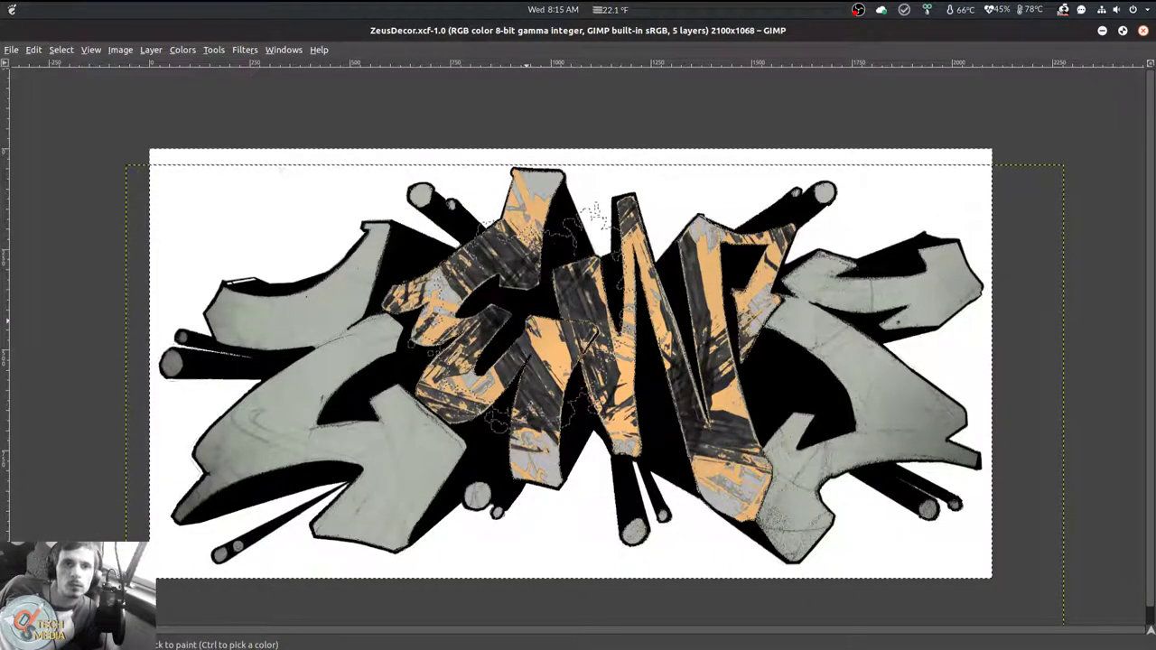
Return to Inkscape's zeussketch.svg drawing, then switch to the SazekB&W2.jpg scan in Shotwell and view it
key("alt+Tab")
key("alt+Tab")
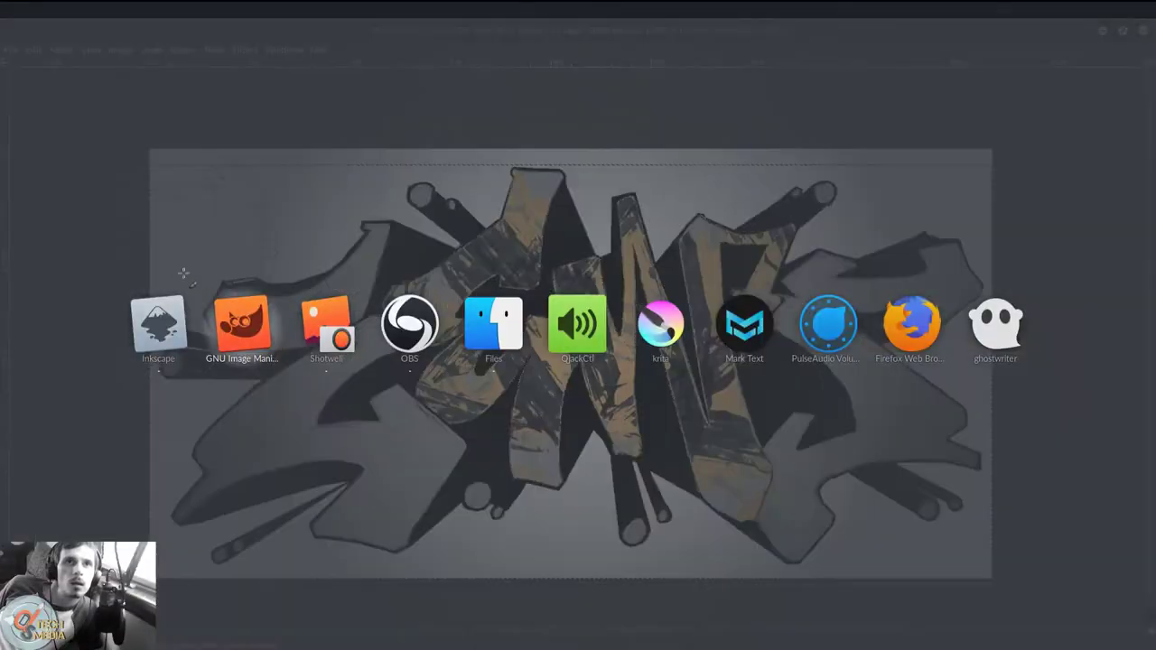
key("alt+Tab")
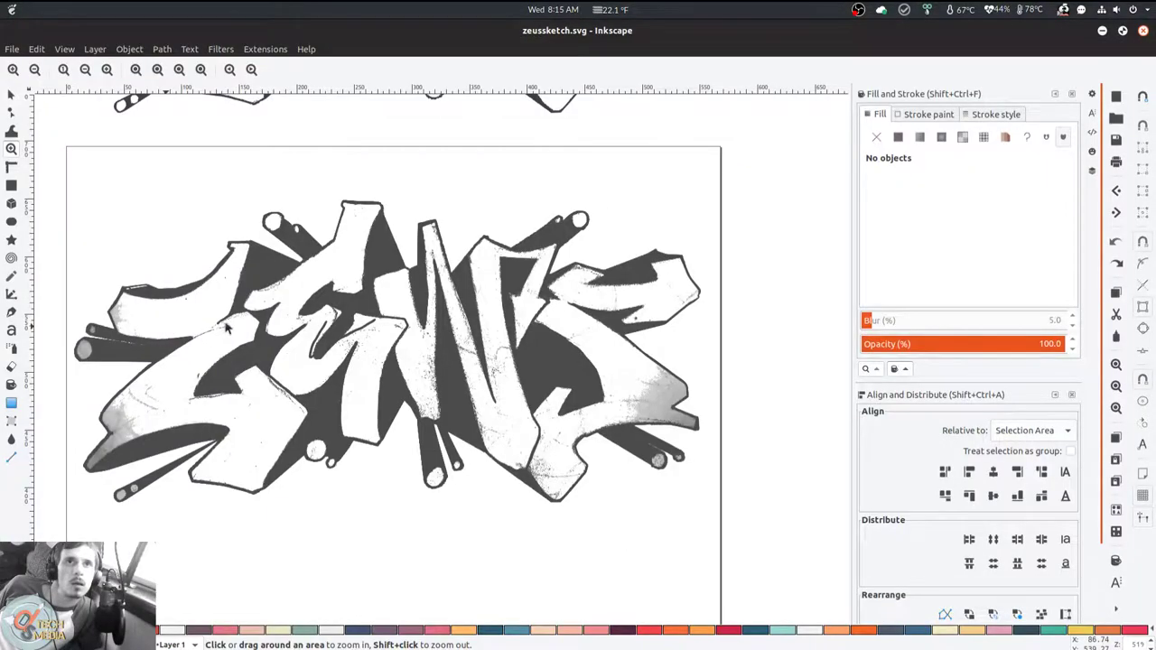
key("super")
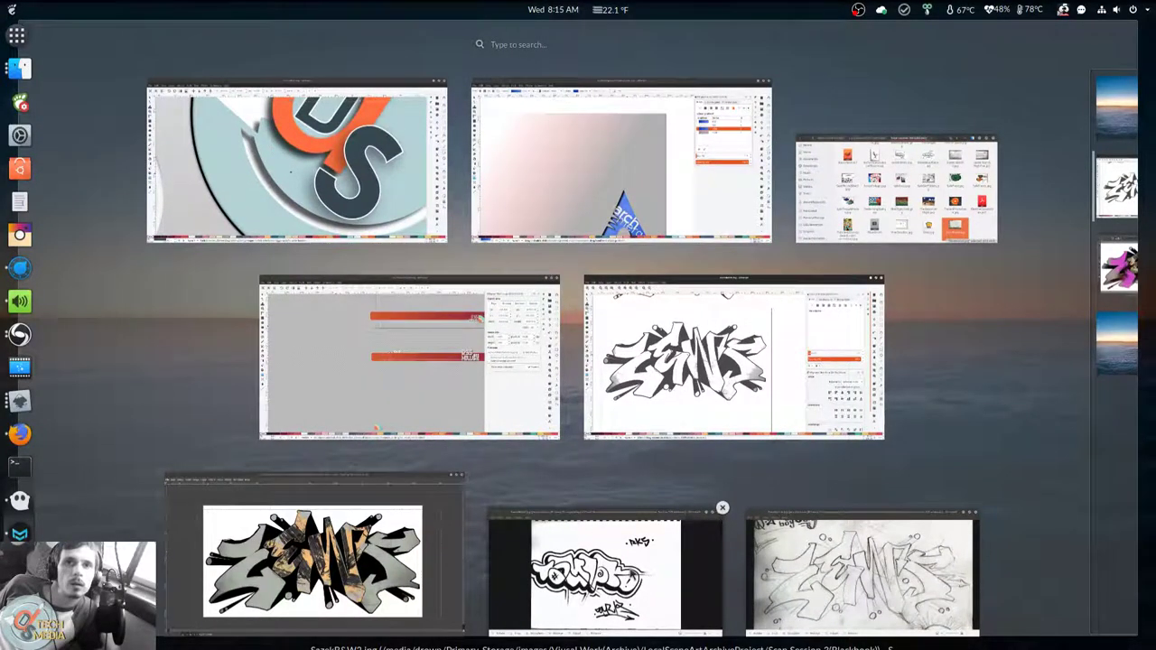
left_click(633, 575)
scroll(373, 394, "up", 1)
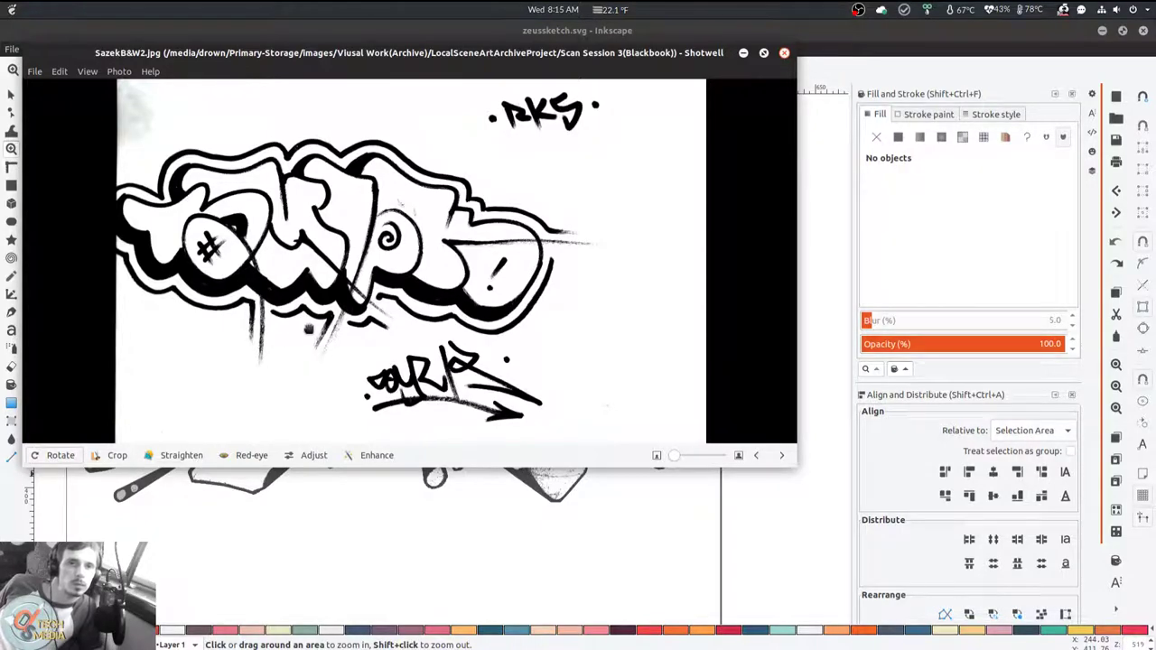
Switch to darktable, maximize its window, and check the additional views, map and slideshow
key("alt+Tab")
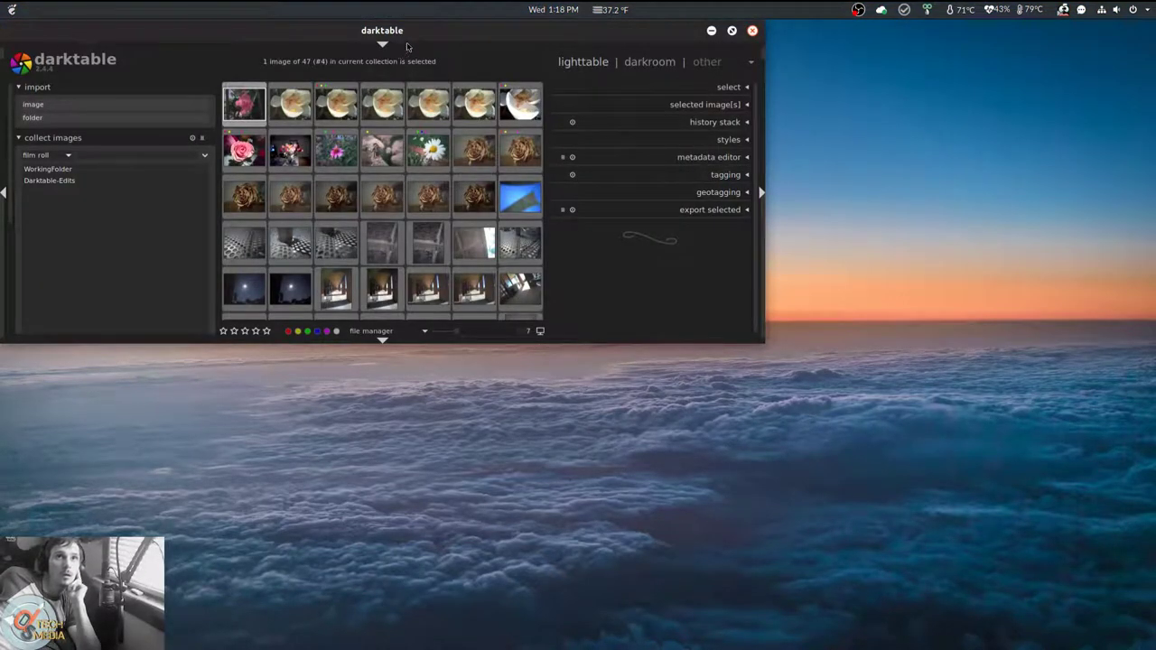
double_click(417, 32)
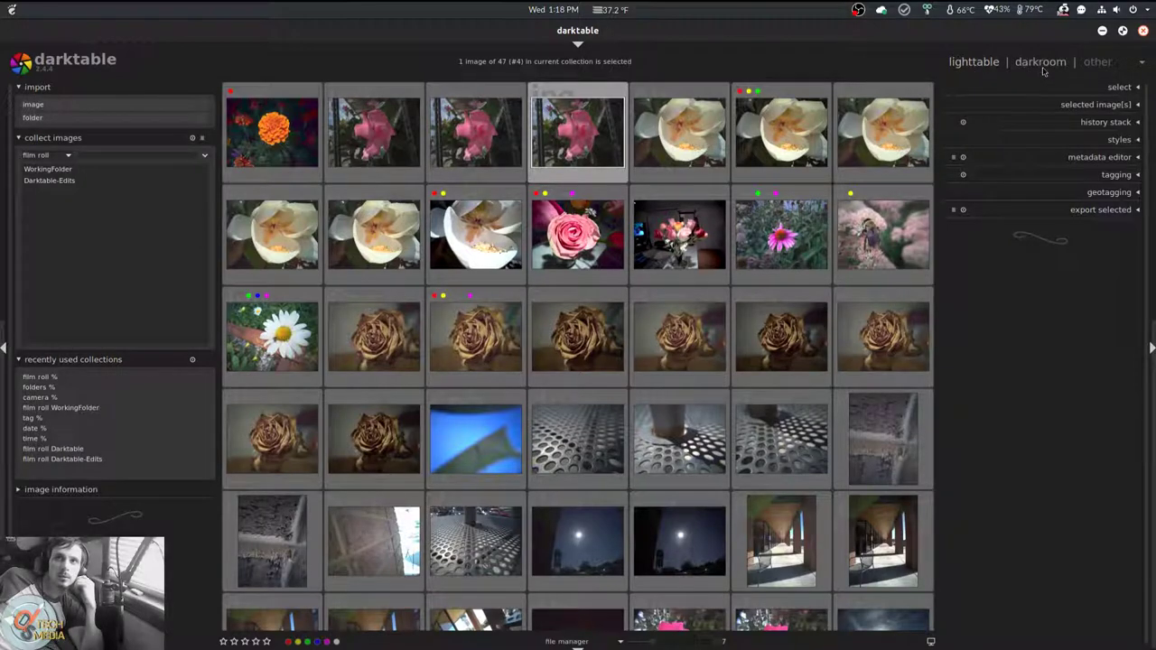
left_click(1097, 61)
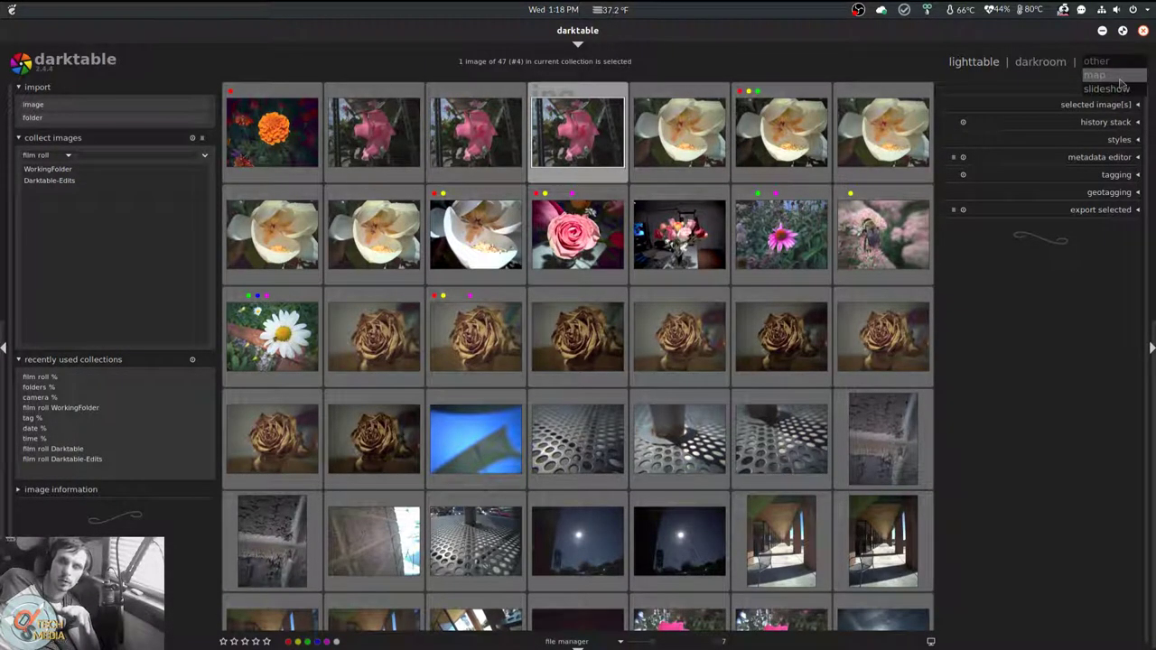
left_click(1066, 301)
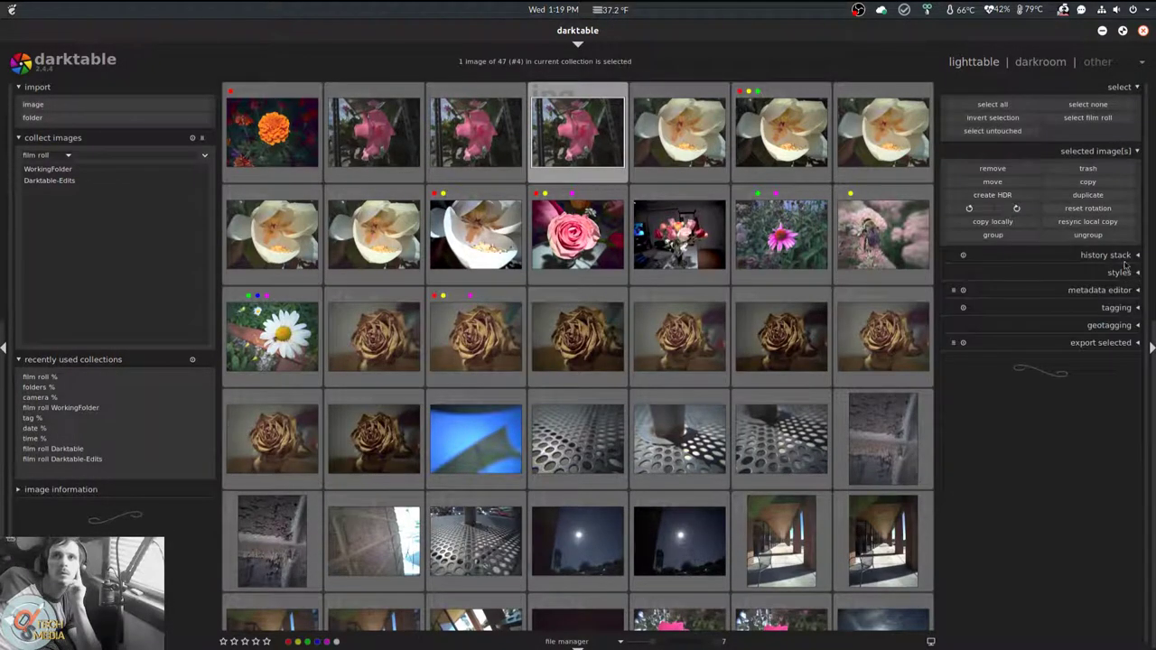
Expand the lighttable's history stack, styles and metadata editor modules and look through the photo thumbnails
left_click(1112, 256)
left_click(1111, 350)
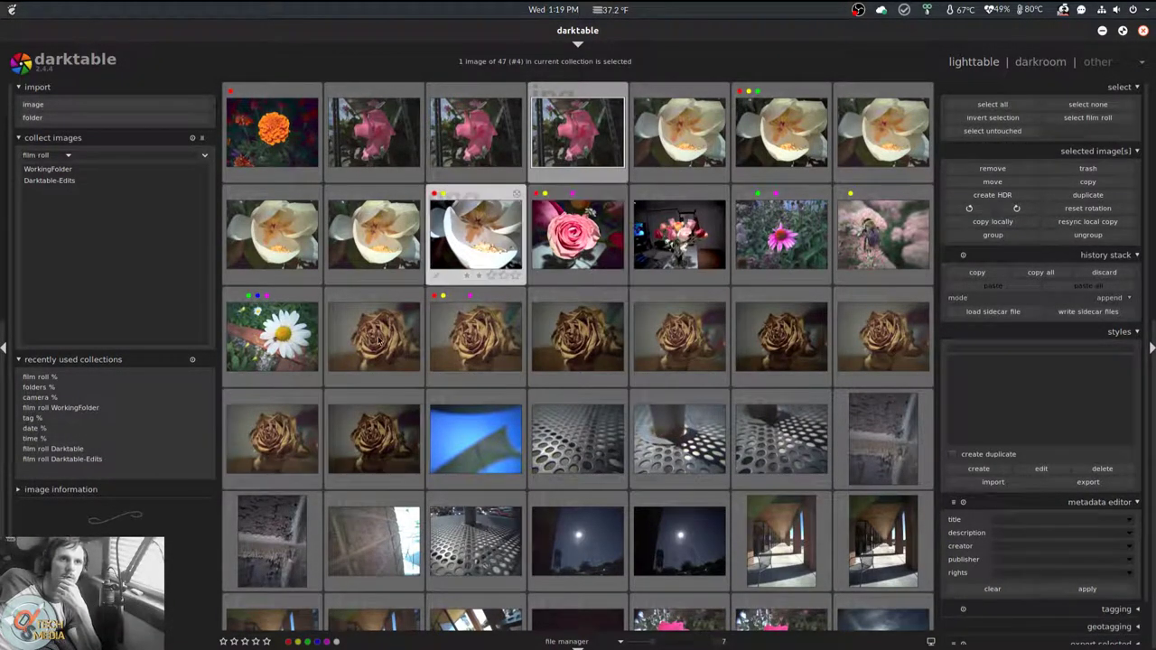
scroll(380, 340, "down", 4)
scroll(479, 253, "up", 4)
Preview the white magnolia close-up with the bee at large size and open it in the darkroom
key("w")
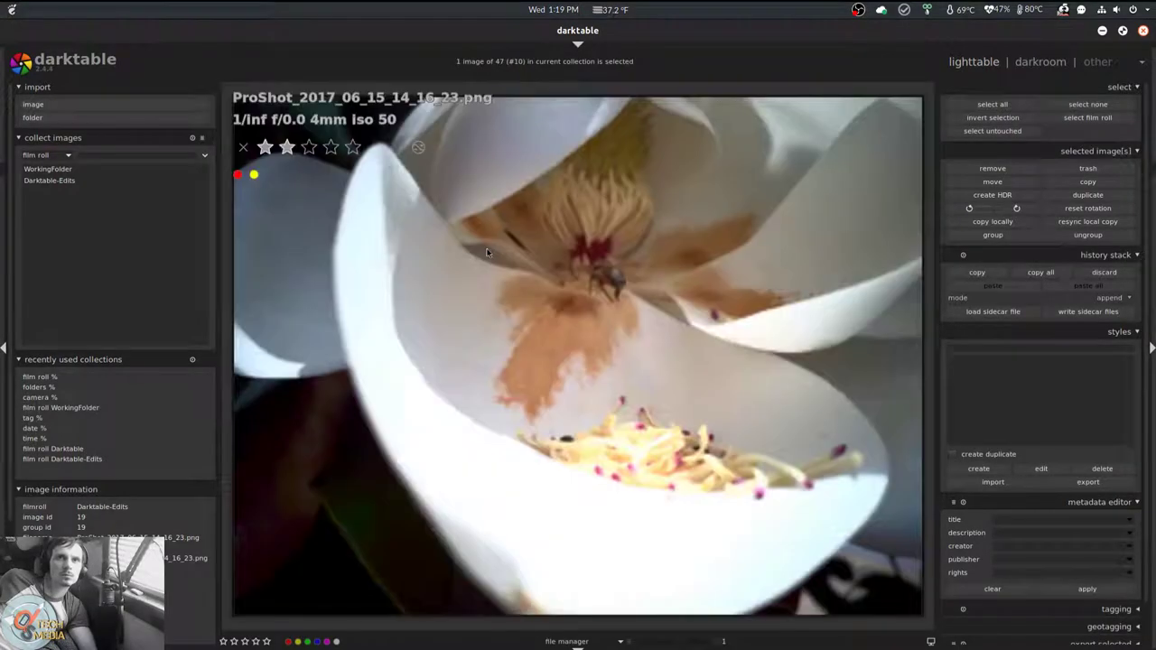
key("w")
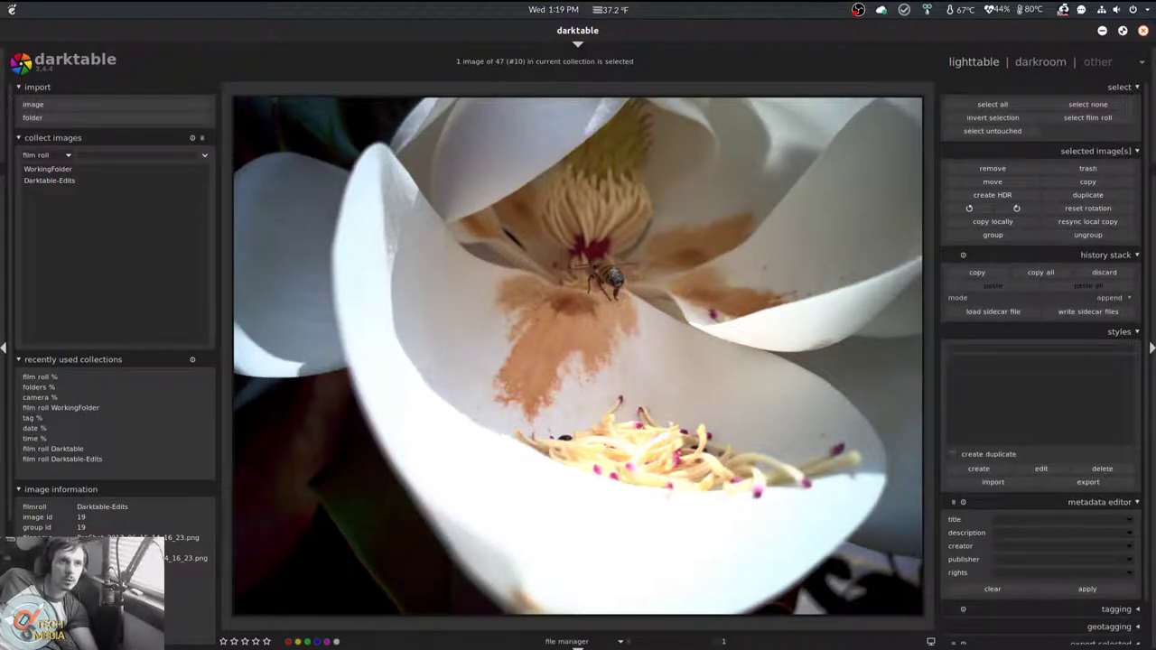
double_click(544, 342)
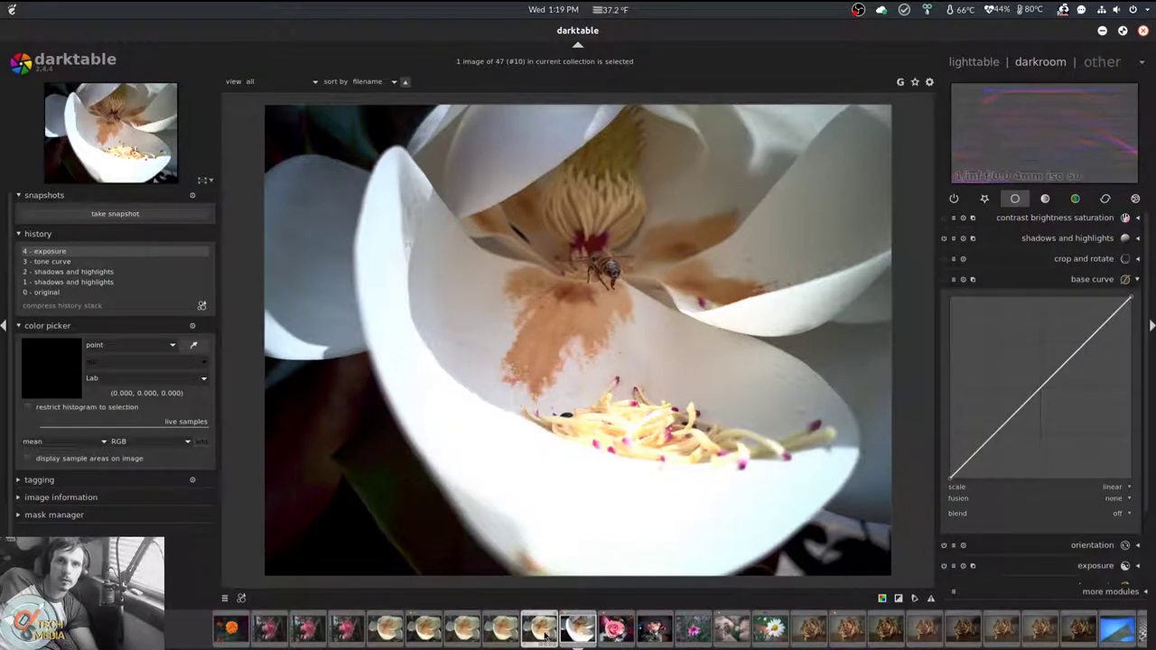
Open the photo of the bee on pink flowers and compare its original state with the final sharpen edit up close
scroll(545, 635, "down", 6)
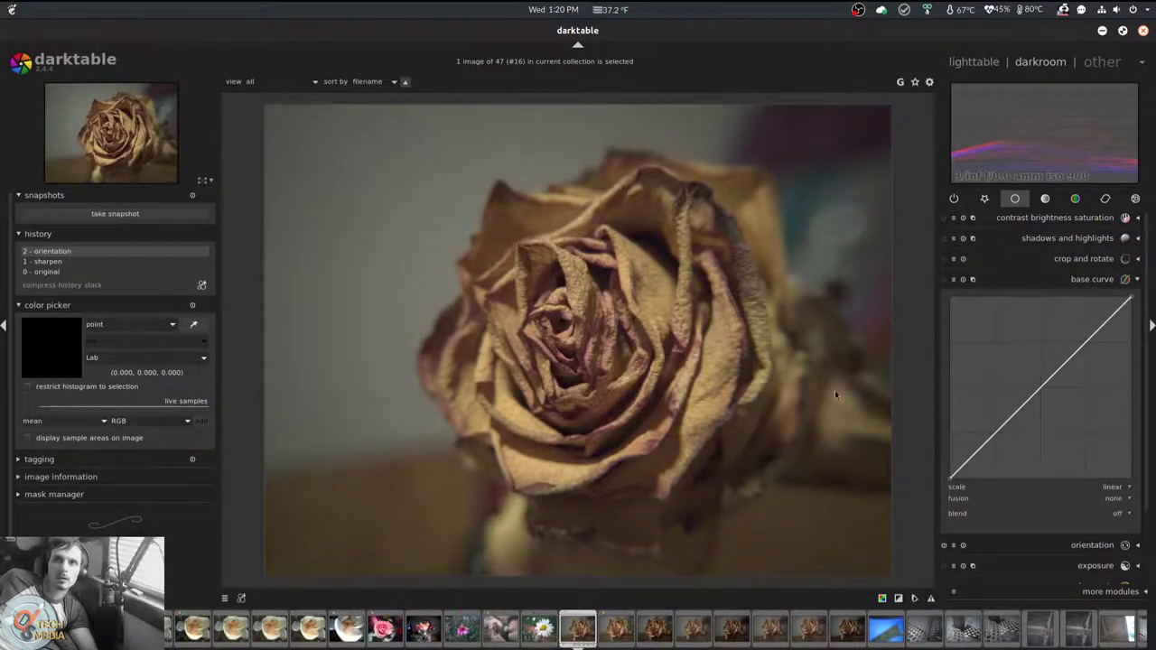
left_click(495, 637)
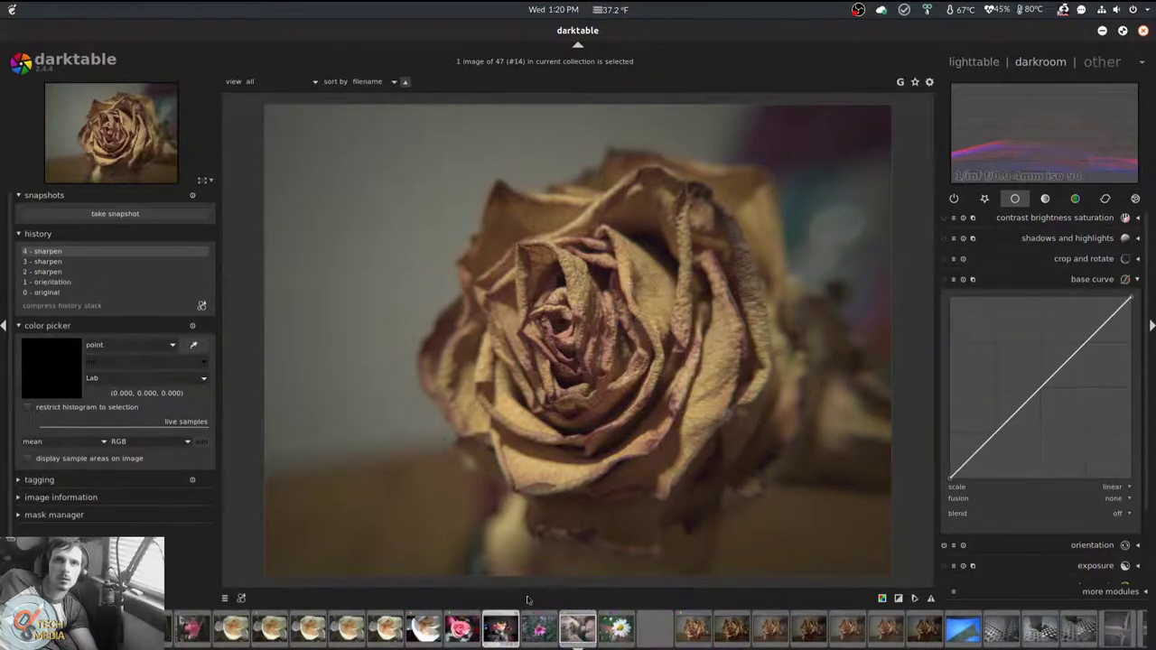
left_click(100, 293)
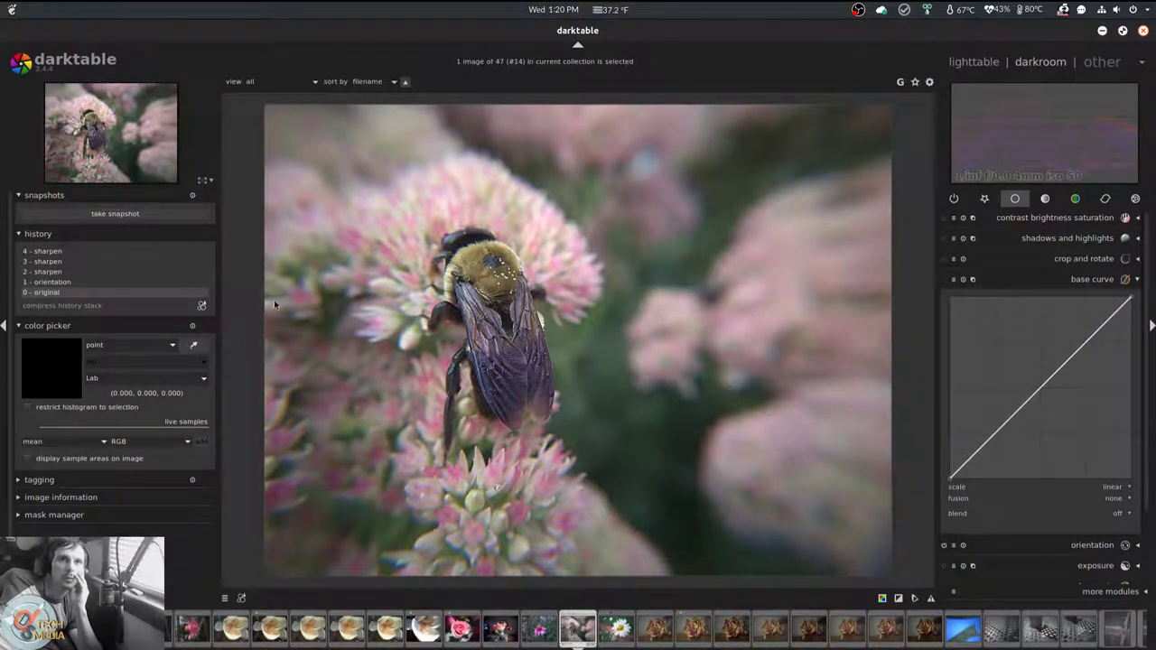
scroll(319, 296, "up", 3)
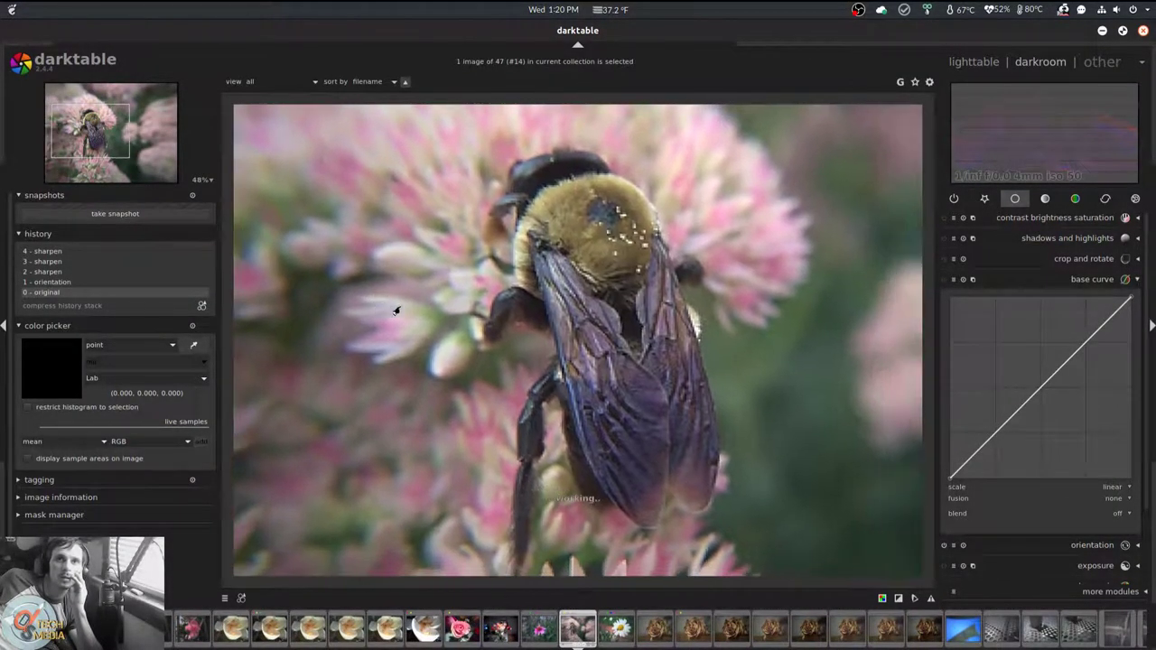
scroll(412, 309, "up", 2)
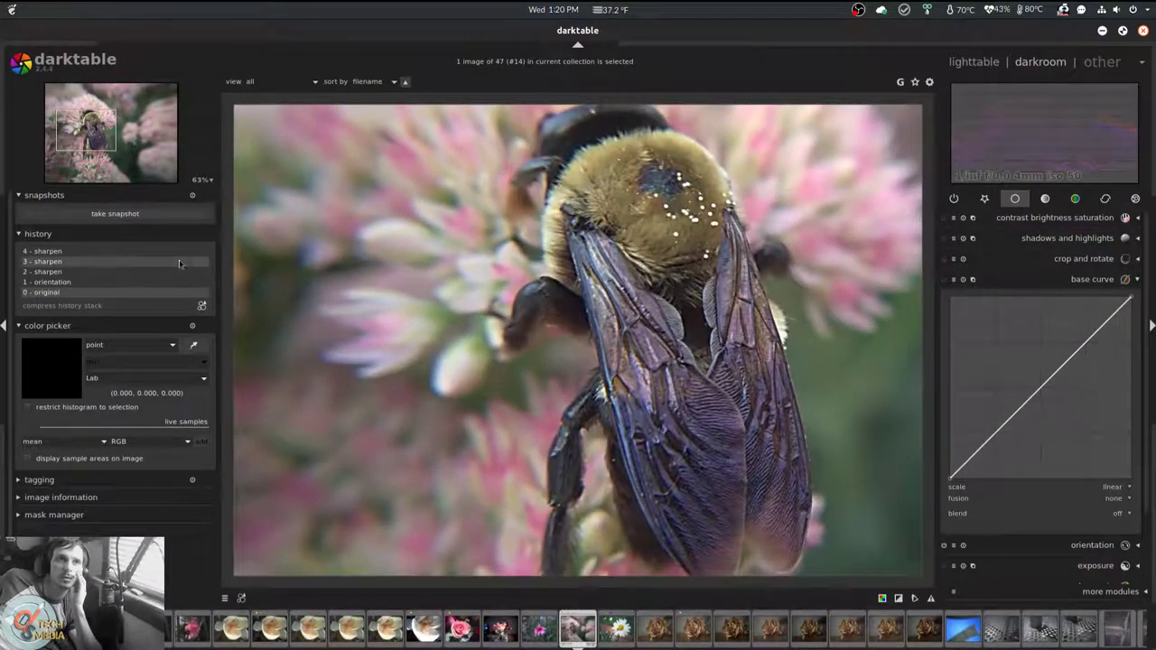
left_click(120, 251)
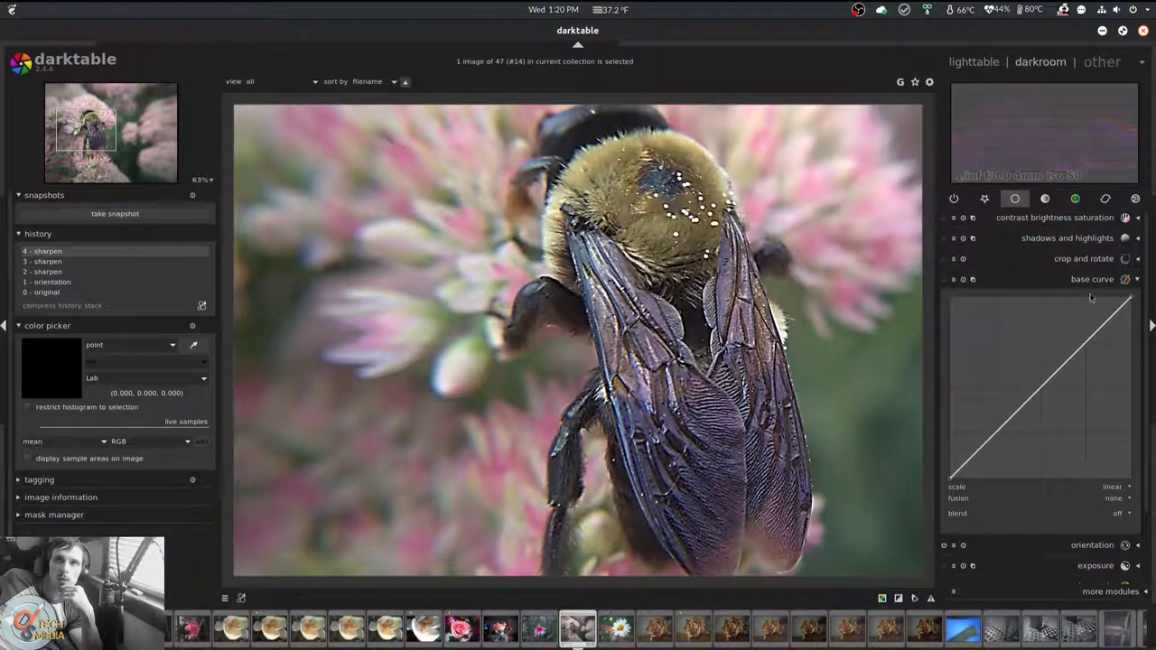
Look through the darkroom's active, basic, tone, color, correction and effects module groups
left_click(954, 199)
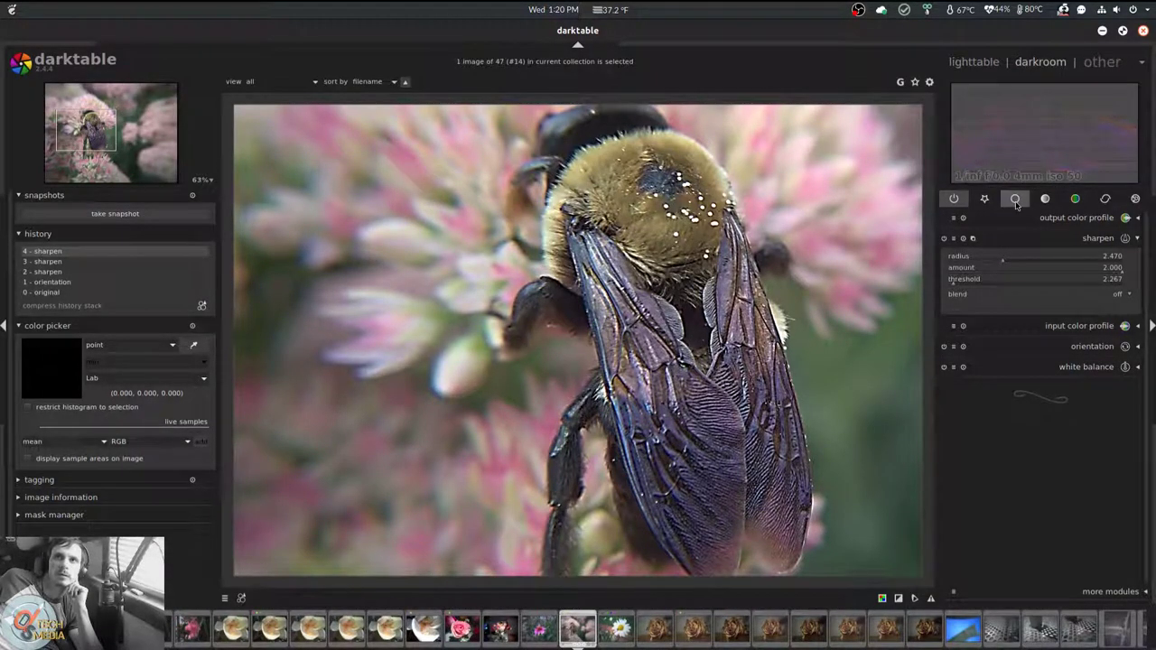
left_click(1017, 203)
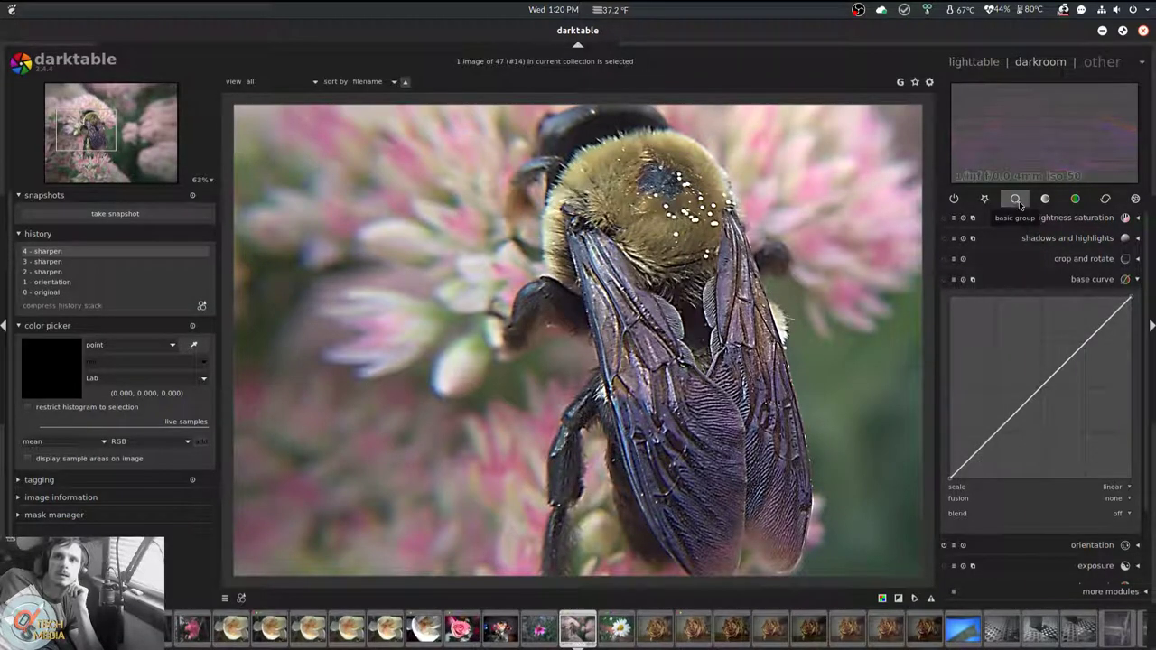
left_click(1045, 200)
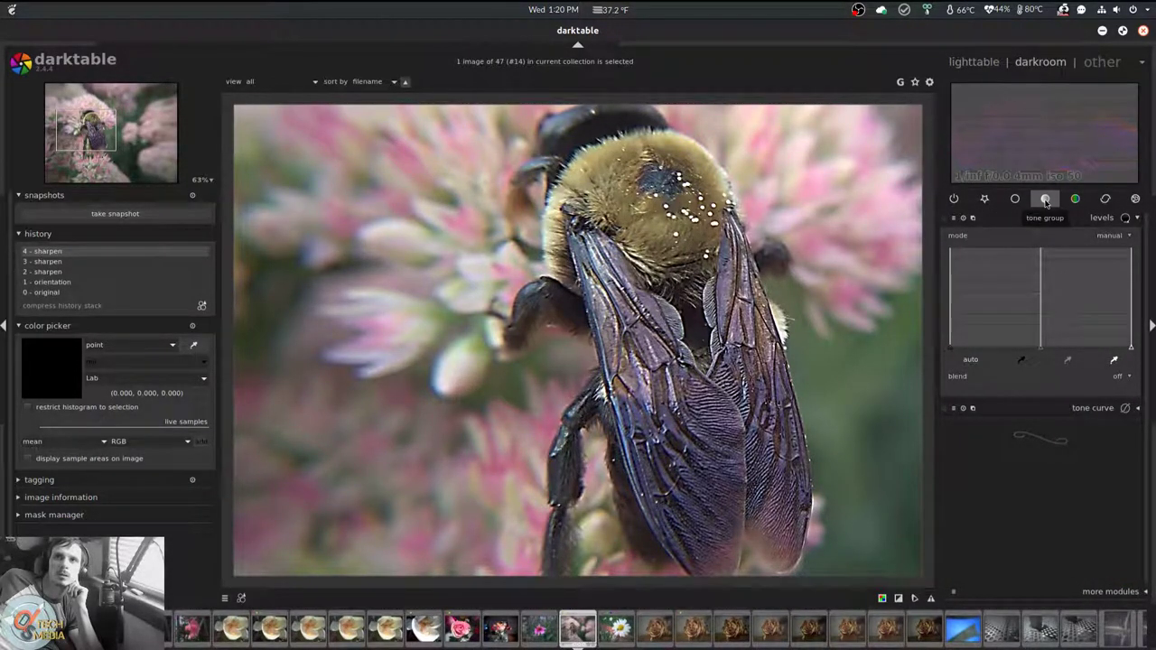
left_click(1075, 199)
left_click(1104, 200)
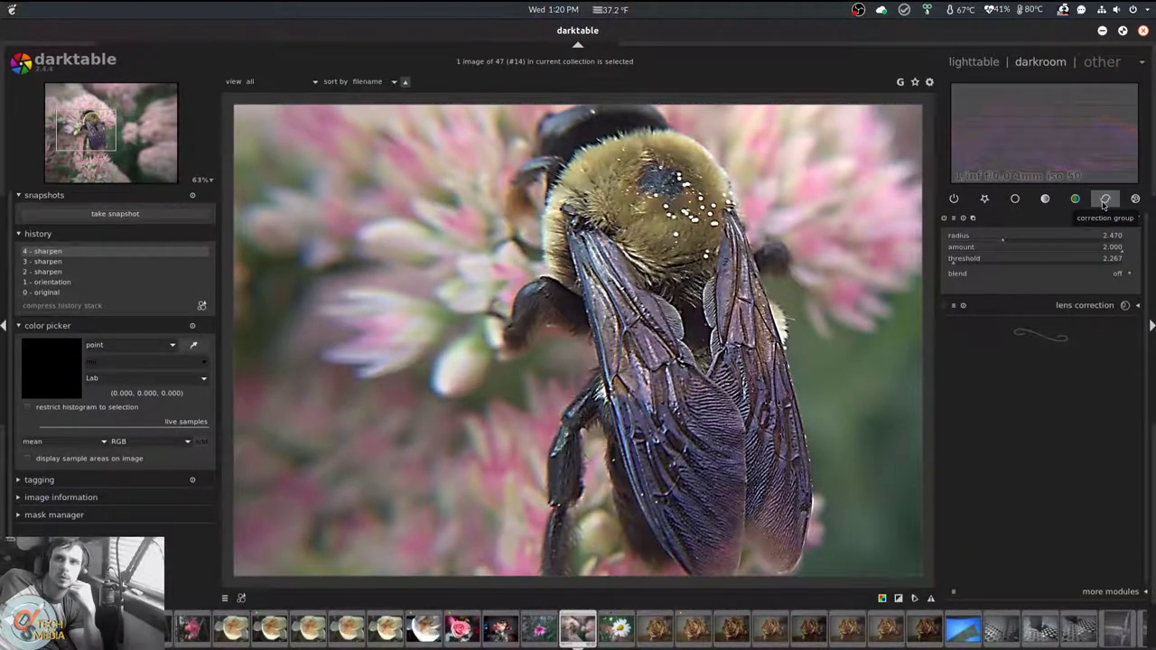
left_click(1135, 198)
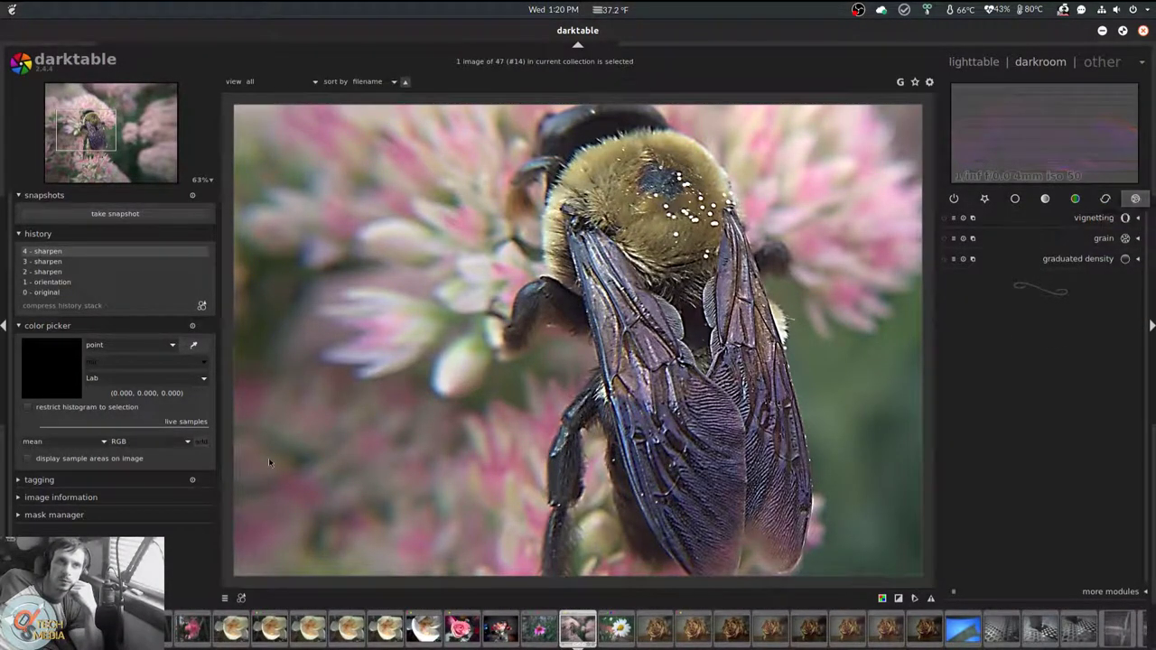
Compare the bee photo's original and final sharpen states again and inspect the wings
left_click(79, 294)
left_click(90, 253)
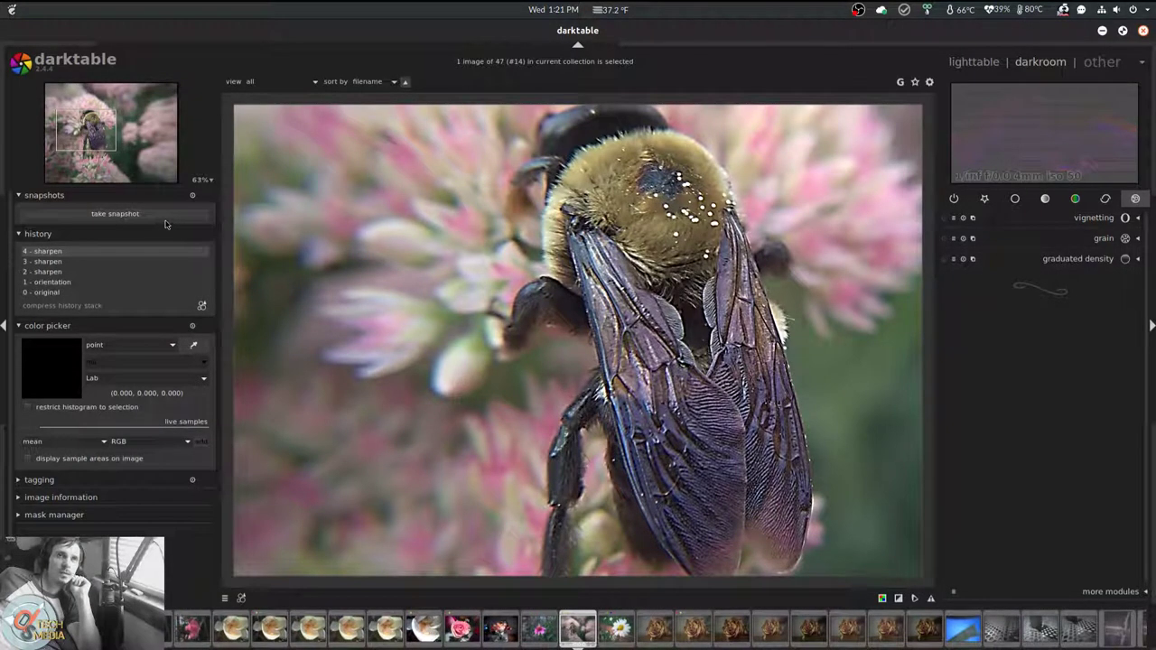
mouse_move(87, 129)
left_mouse_down()
mouse_move(96, 144)
mouse_move(80, 110)
mouse_move(97, 114)
left_mouse_up()
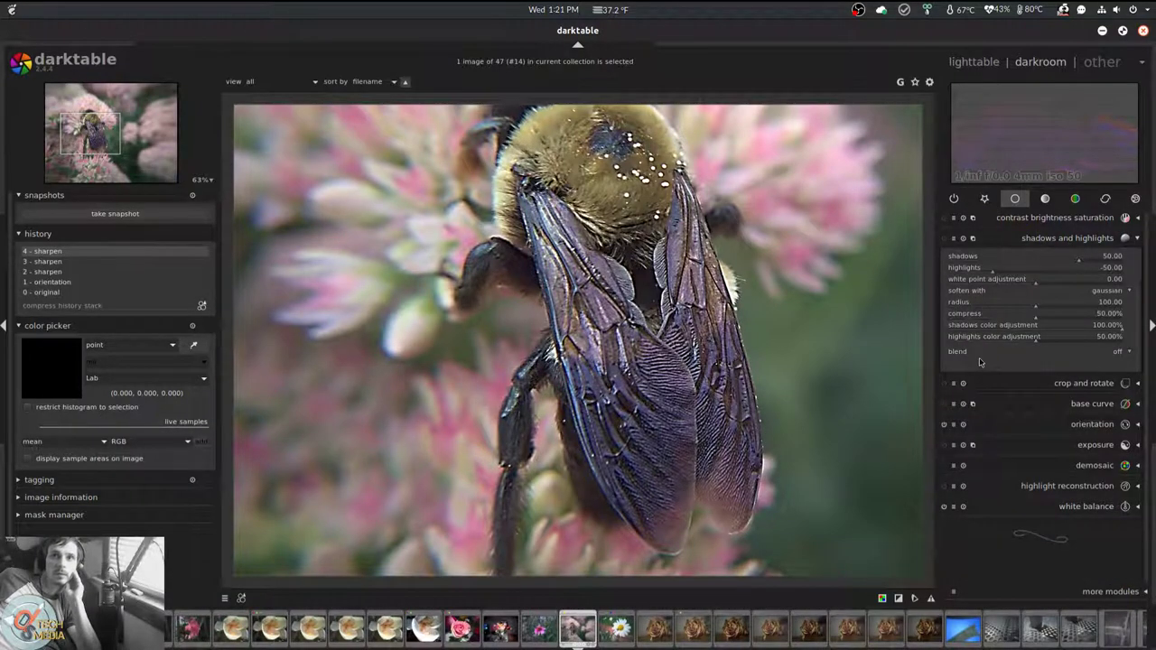
Adjust the bee photo's lightness by reshaping the middle of the tone curve's L channel
left_click(1045, 198)
left_click(1030, 218)
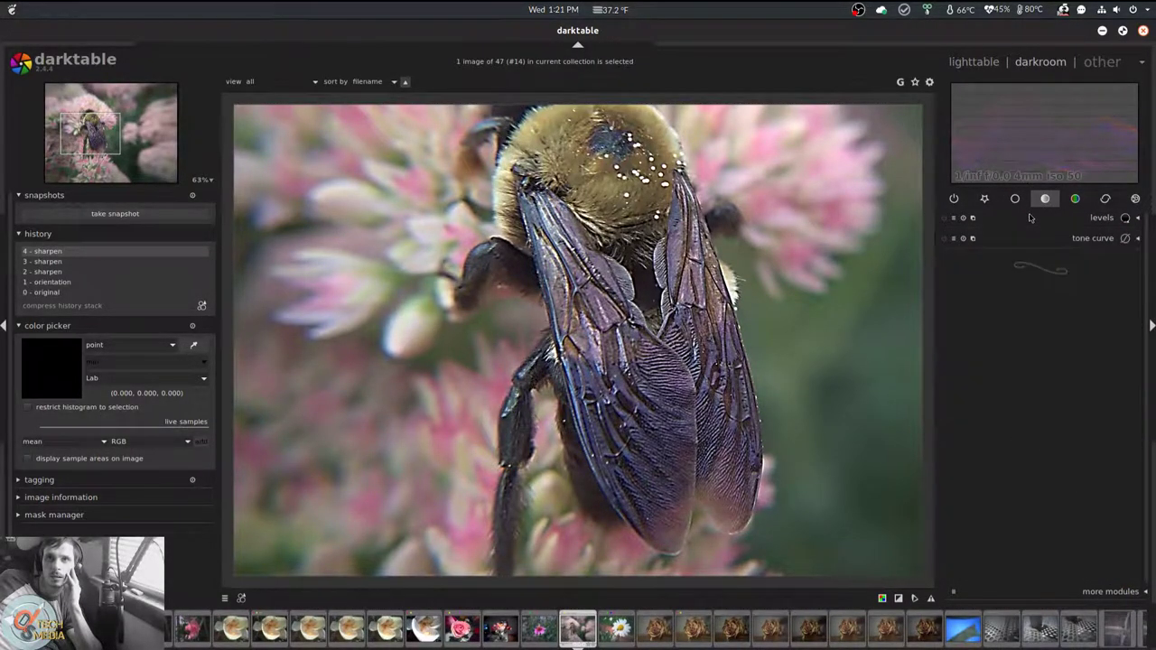
left_click(1025, 237)
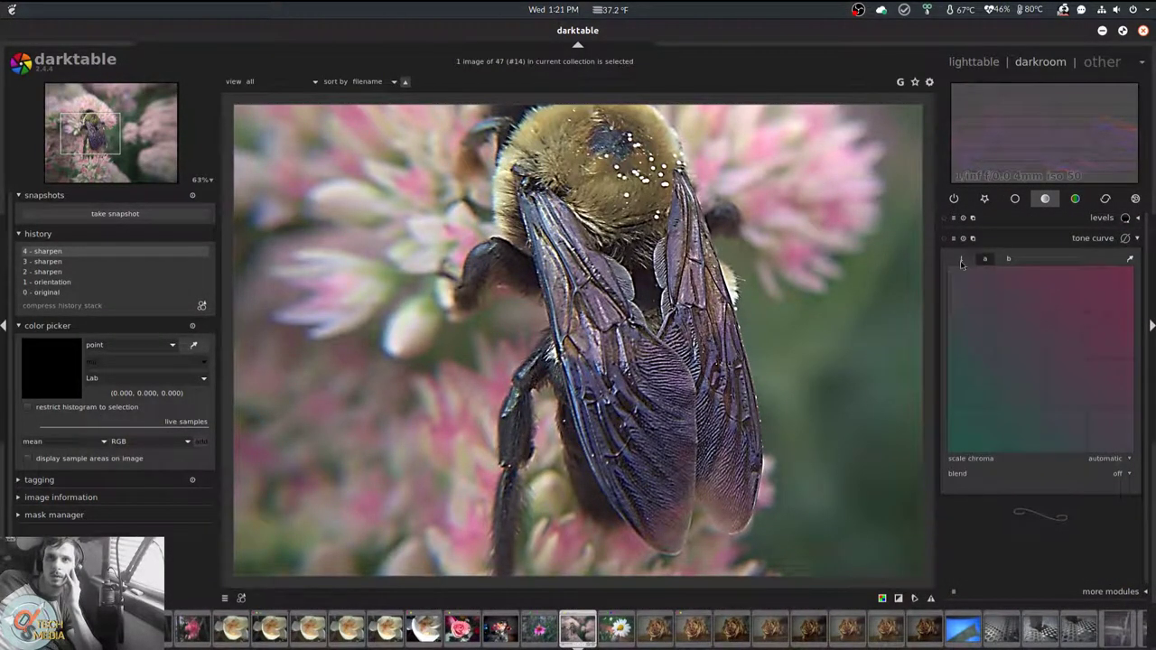
left_click(962, 260)
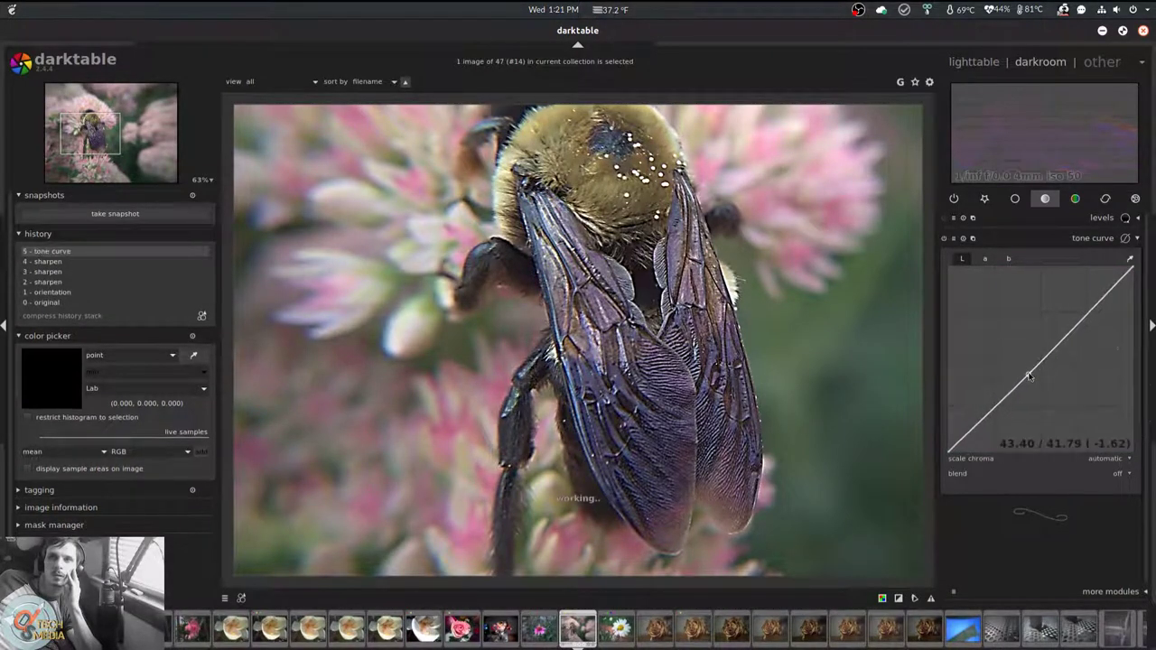
mouse_move(1026, 374)
left_mouse_down()
mouse_move(1013, 363)
mouse_move(1039, 388)
mouse_move(1023, 384)
mouse_move(1022, 341)
mouse_move(1013, 369)
left_mouse_up()
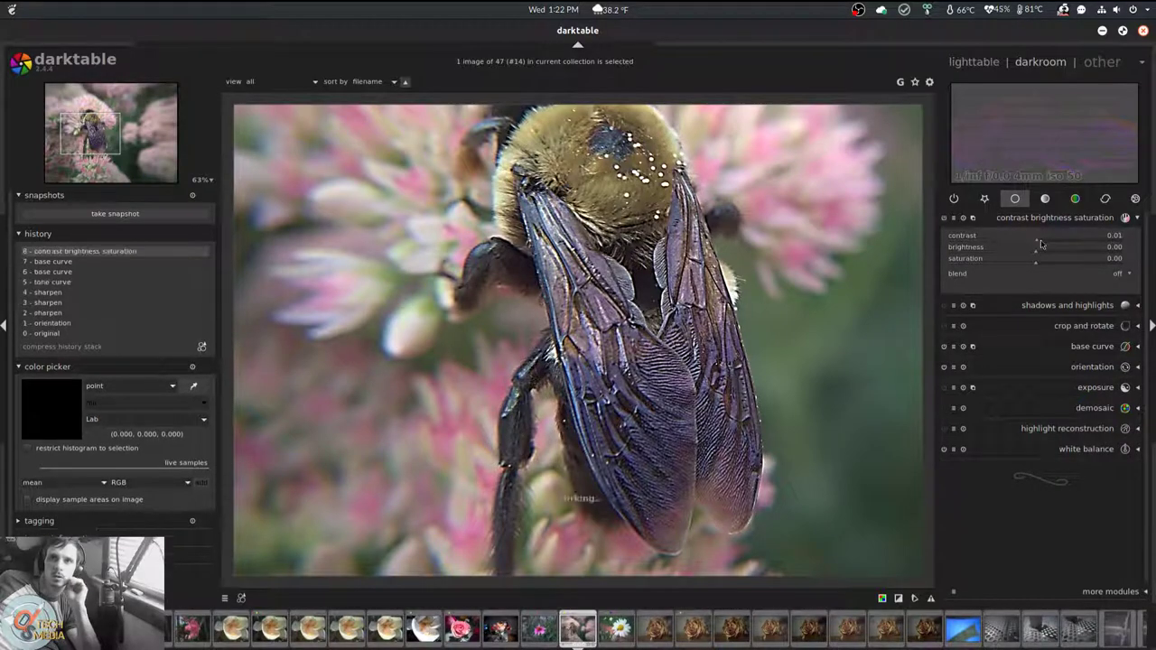
Set the bee photo's contrast to 0.18 and brightness to 0.02
mouse_move(1040, 244)
left_mouse_down()
mouse_move(1077, 247)
mouse_move(1019, 243)
mouse_move(1063, 247)
left_mouse_up()
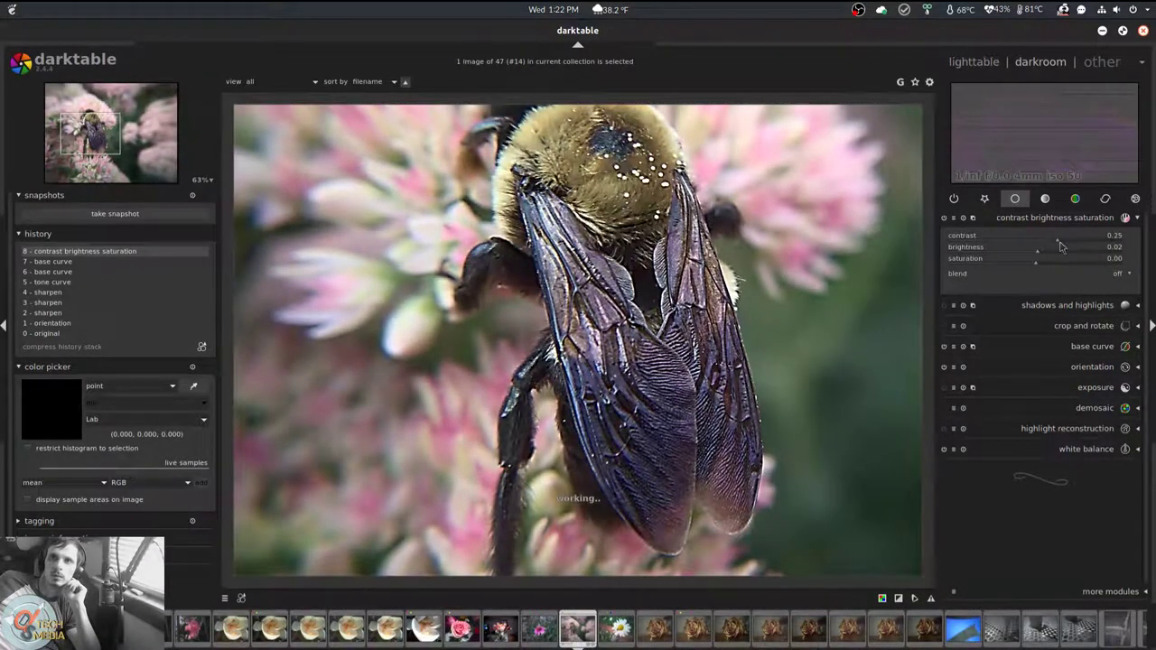
right_click(1061, 244)
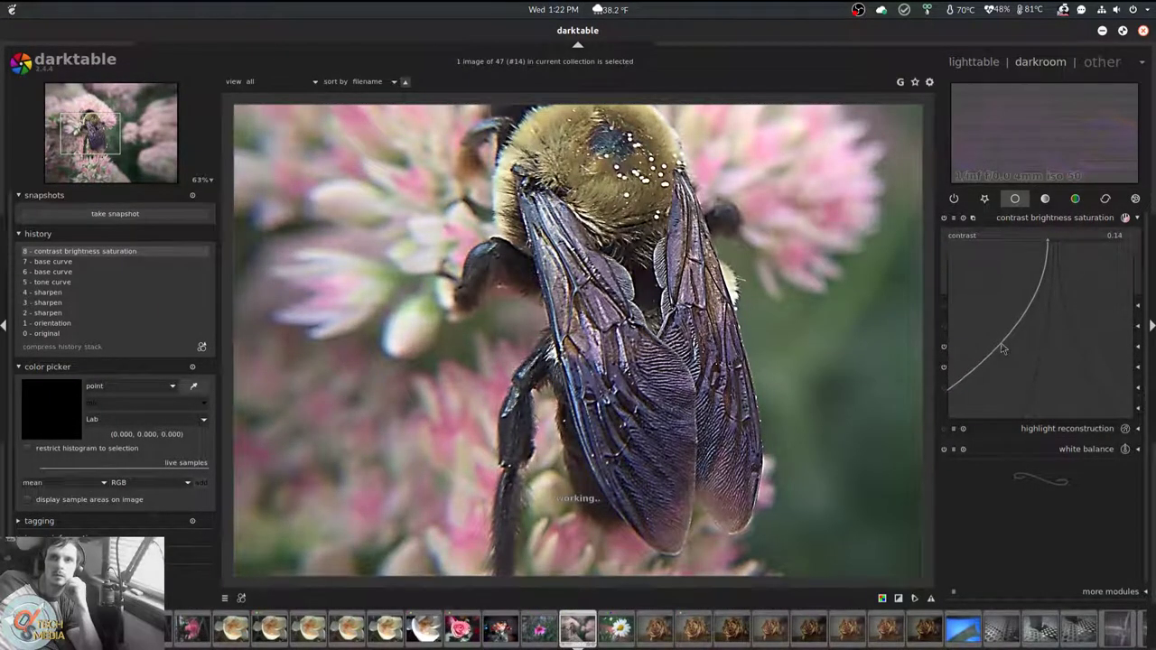
left_click(1034, 348)
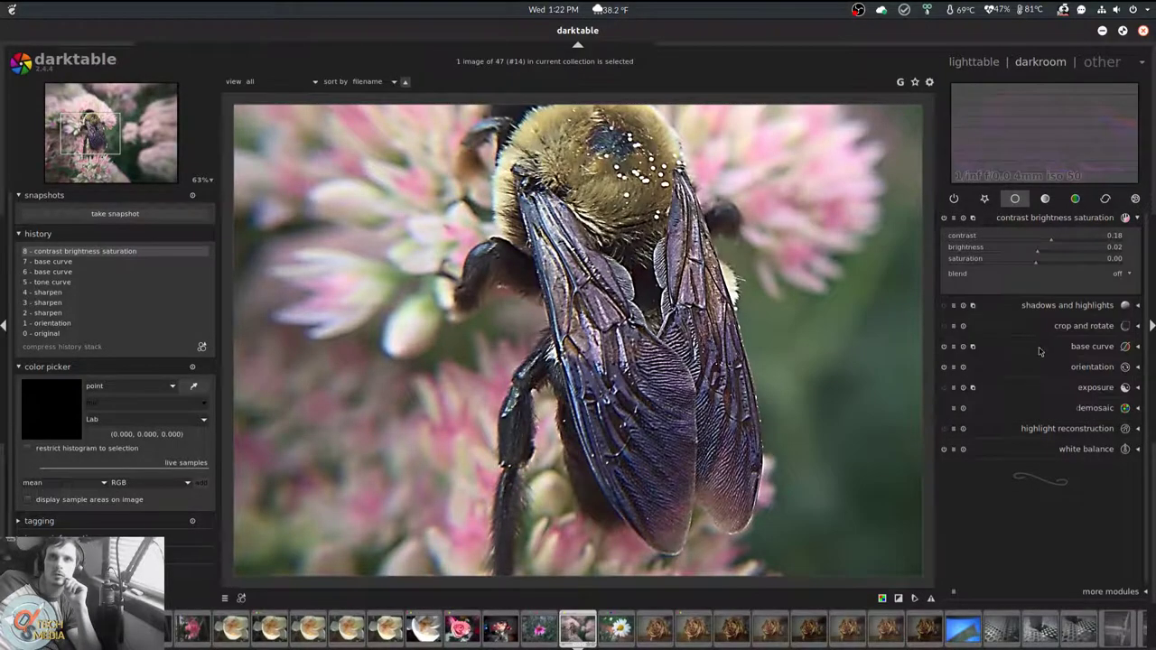
View the daisy photo up close, return to the magnolia close-up, and restore the darktable window from its maximized size
key("space")
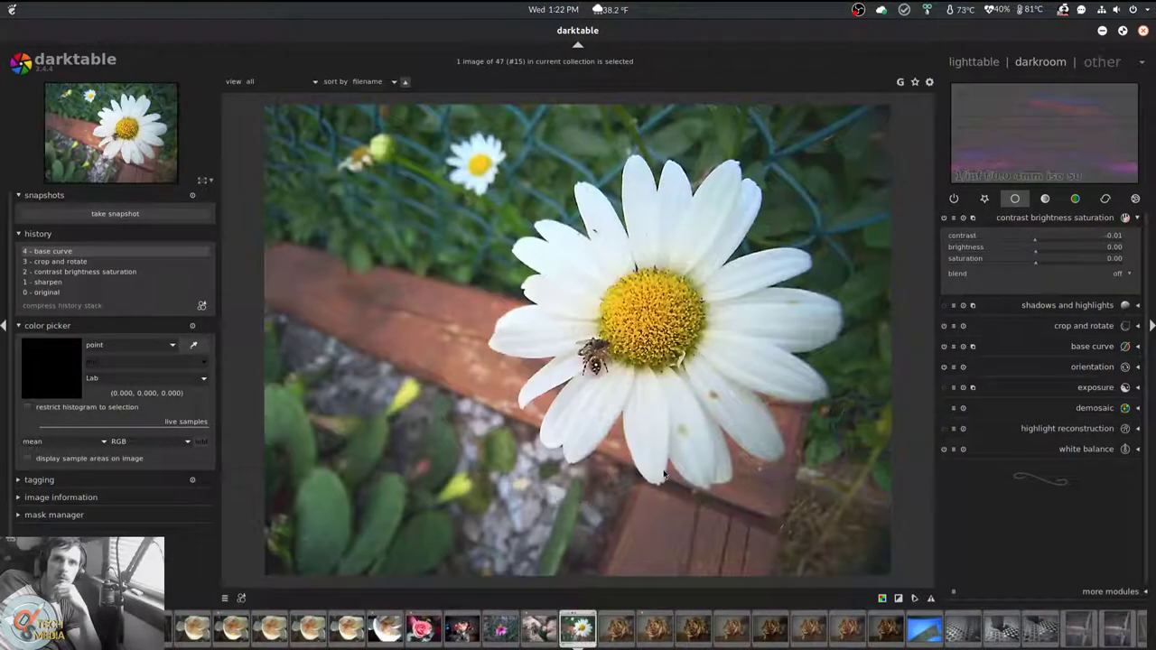
scroll(664, 474, "up", 5)
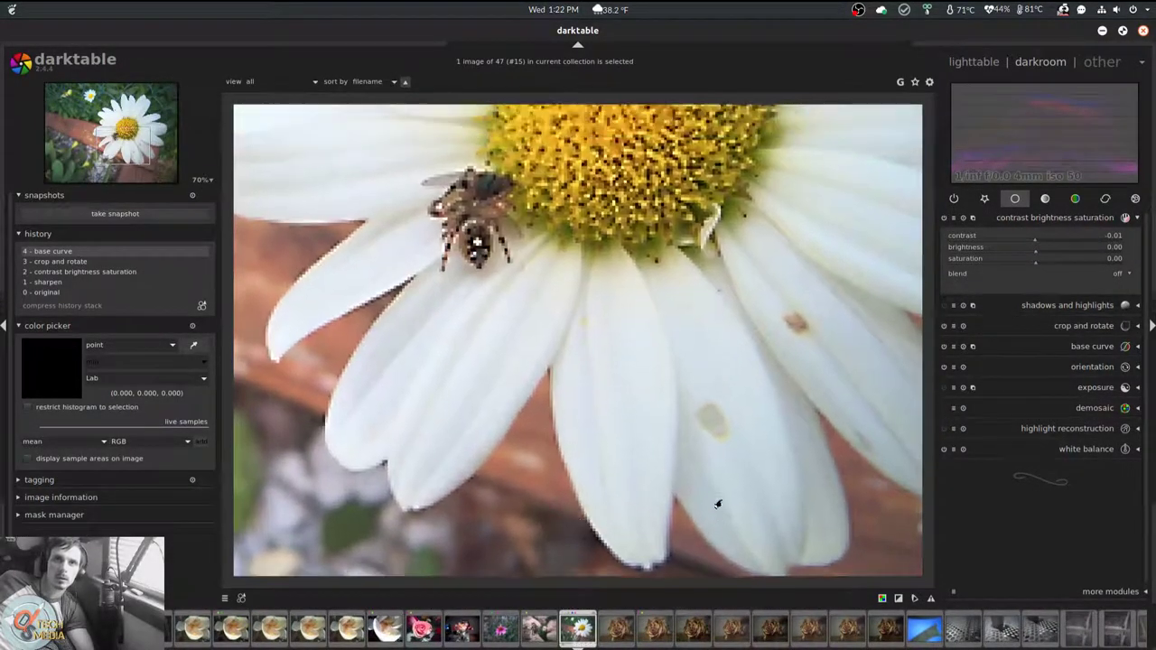
key("BackSpace")
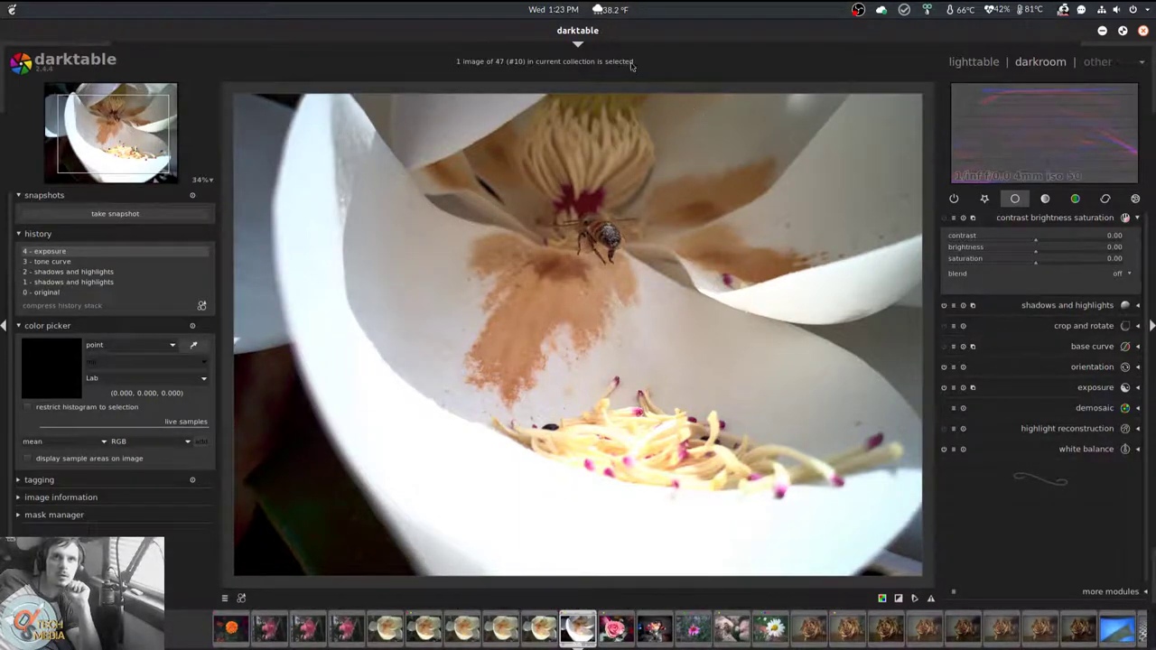
double_click(600, 37)
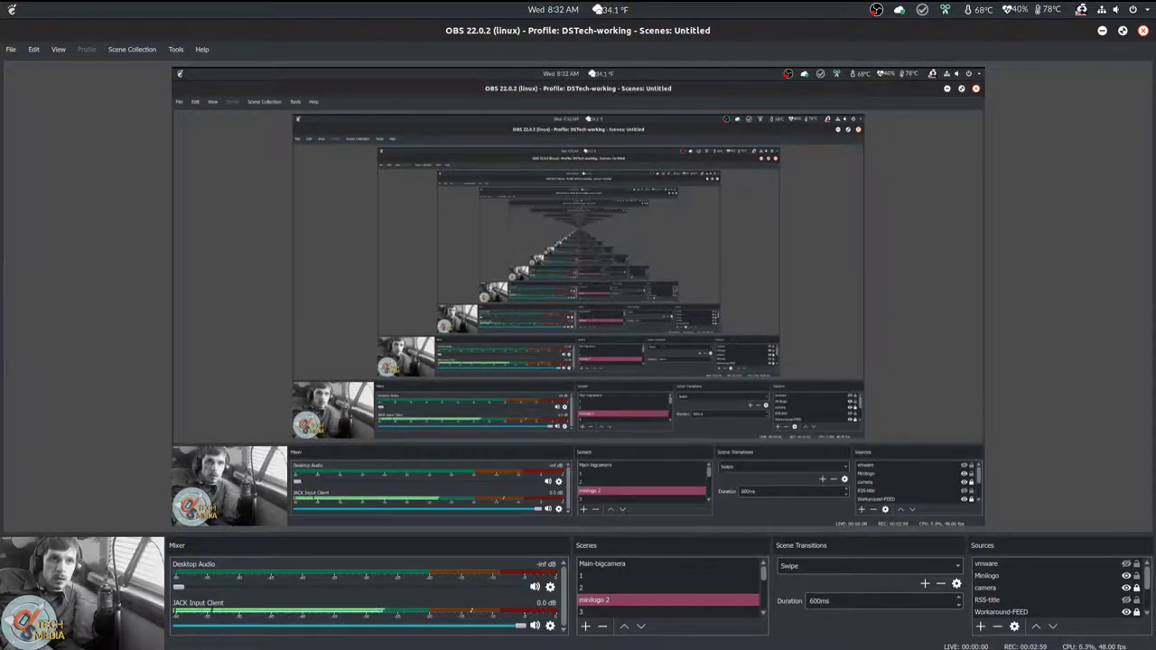
Switch to OBS in studio mode and browse through the available scenes
key("ctrl+shift+s")
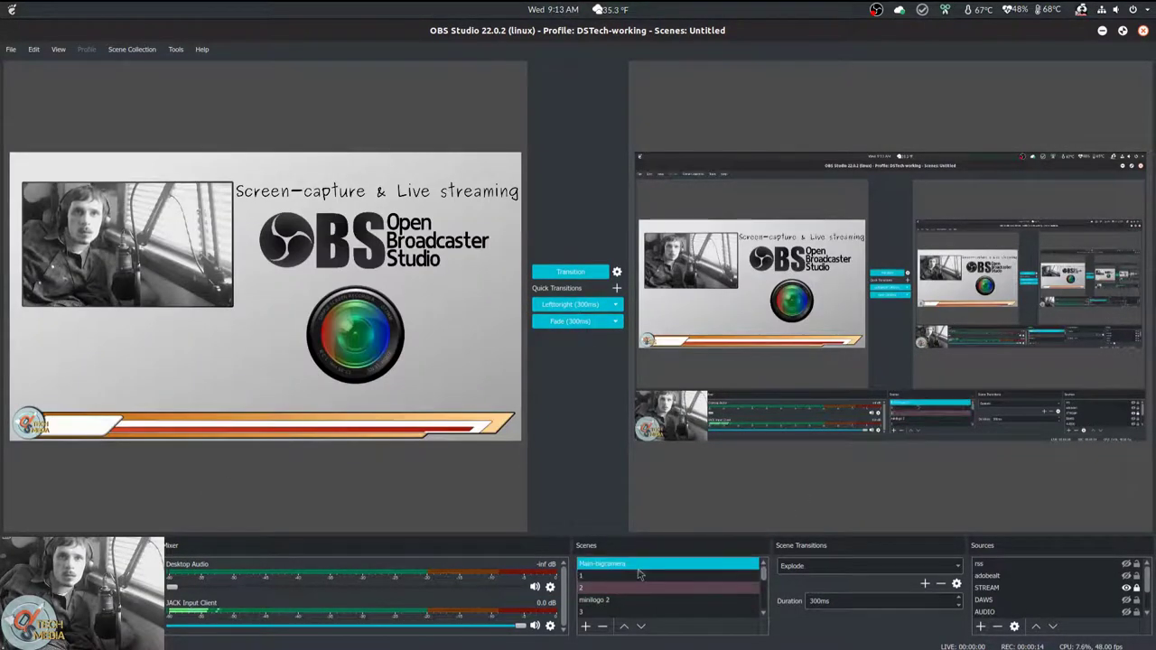
left_click(639, 575)
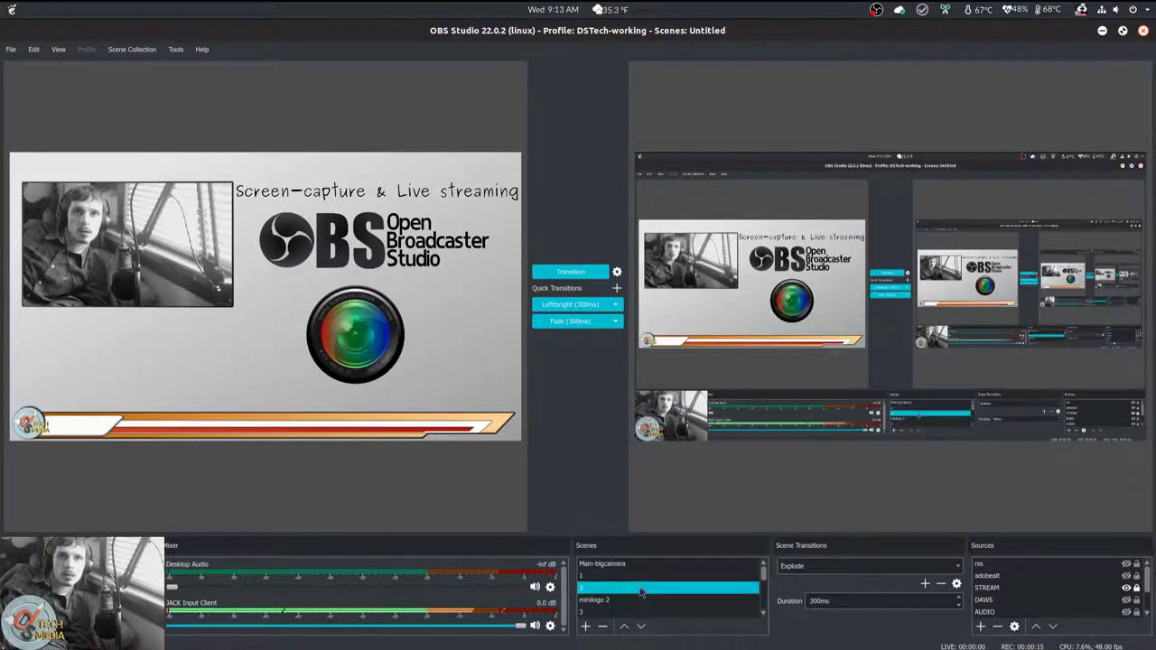
scroll(643, 587, "down", 5)
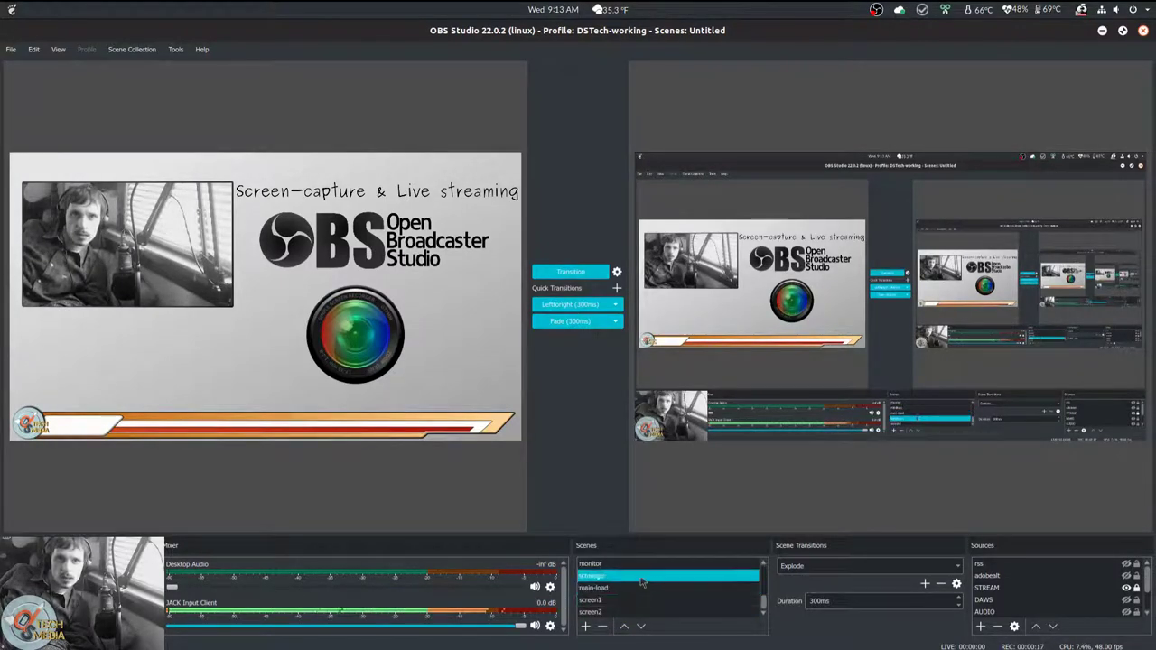
Preview the screen2 scene and look over the available scene transitions and source types
left_click(636, 613)
left_click(636, 618)
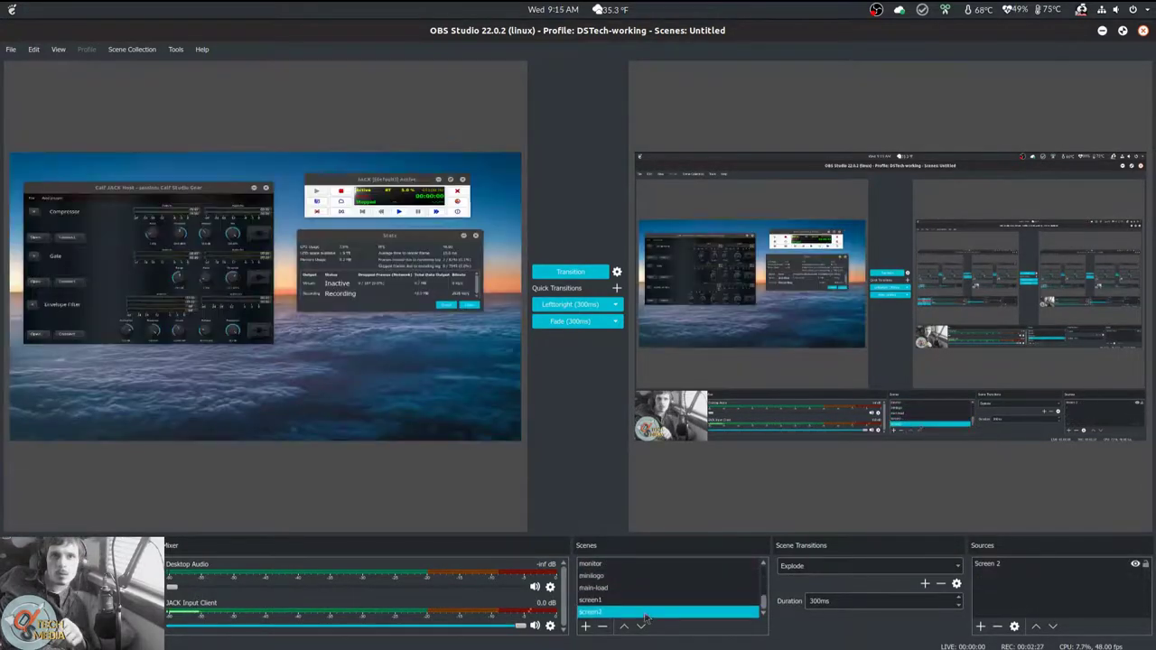
left_click(817, 566)
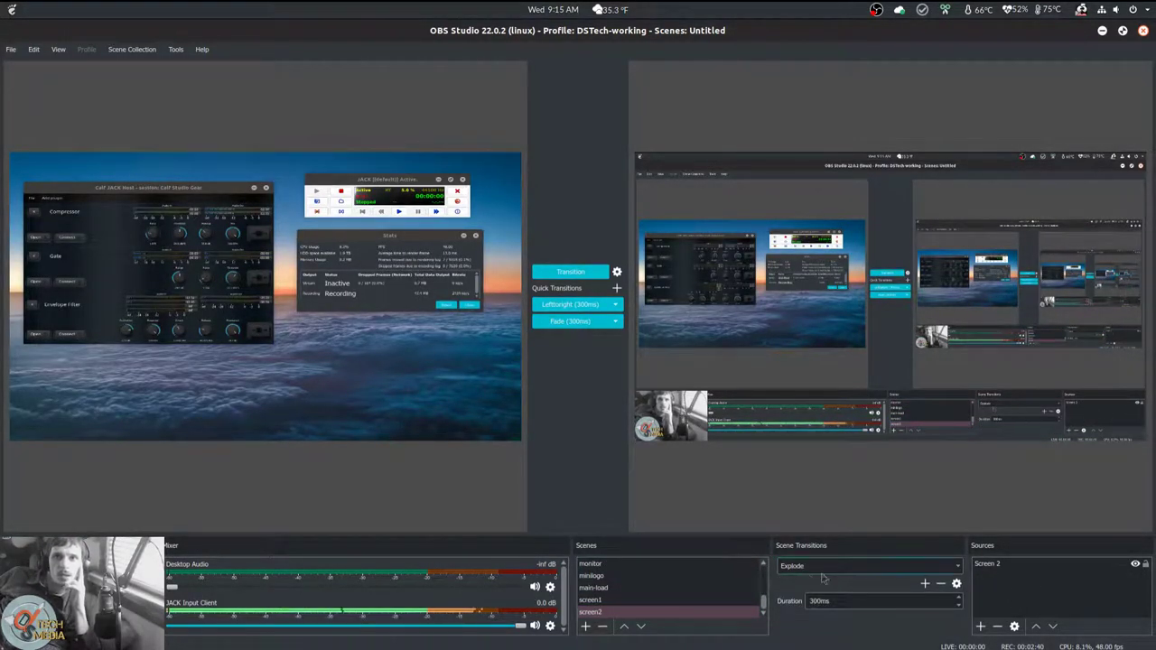
left_click(980, 626)
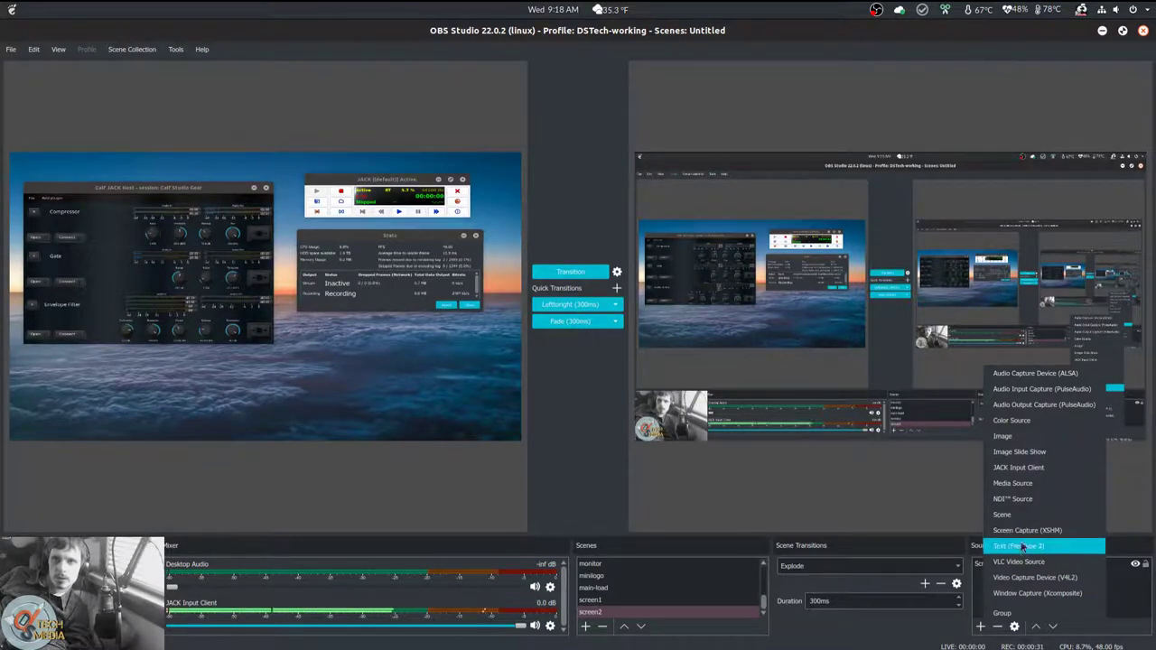
View the extra tools OBS offers and dismiss the WebSocket client notification
left_click(175, 49)
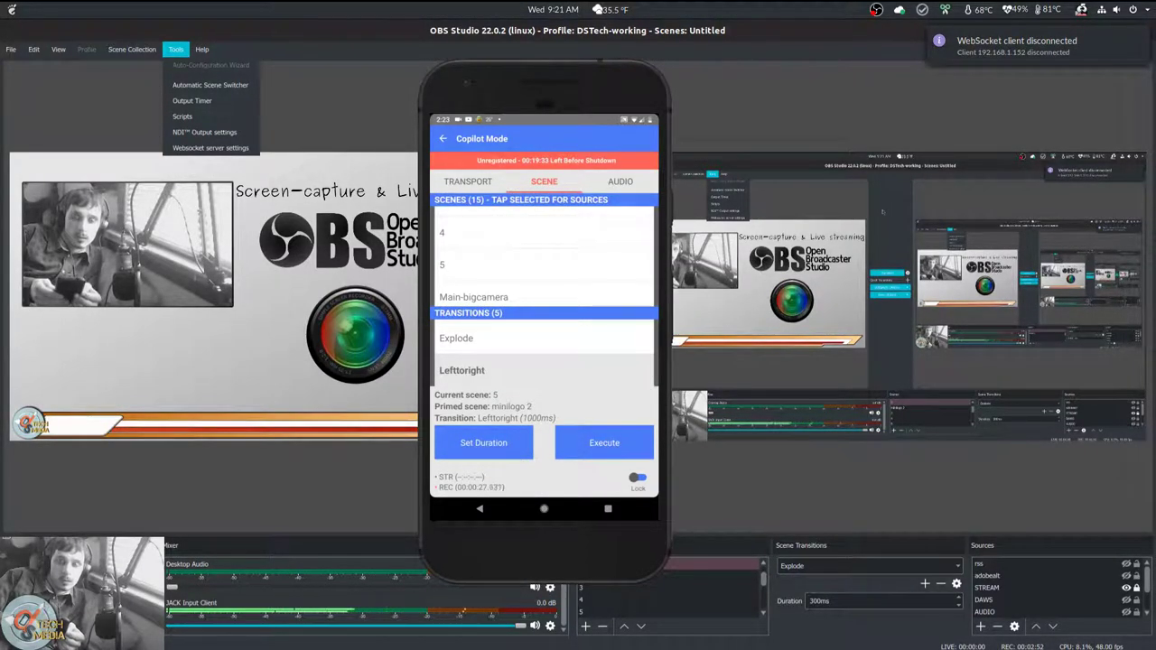
left_click(1107, 44)
left_click(1138, 42)
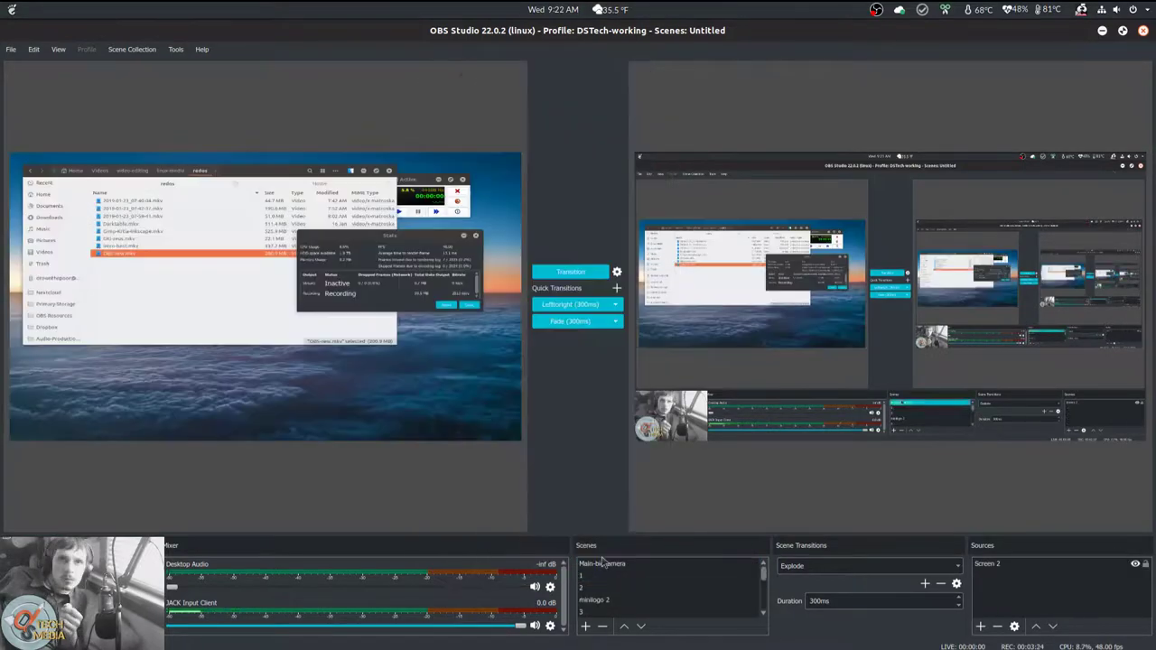
Load the Main-bigcamera scene into the preview and look through its list of sources
left_click(602, 562)
left_click(992, 602)
scroll(992, 603, "down", 3)
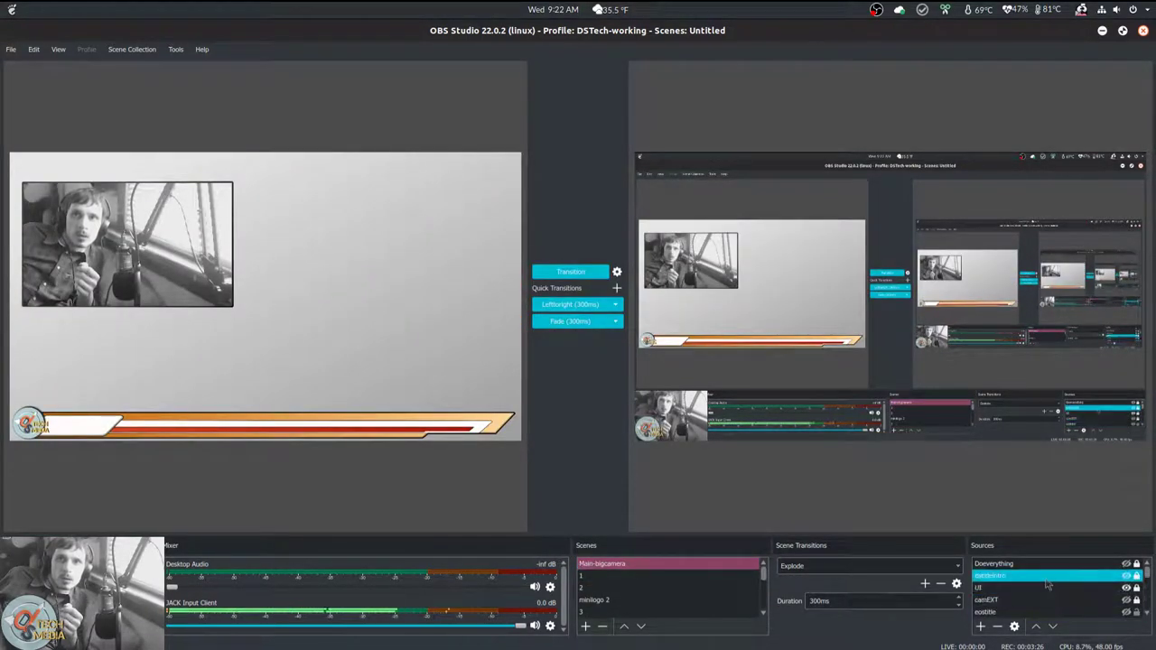
left_click(992, 602)
left_click(992, 603, "ctrl")
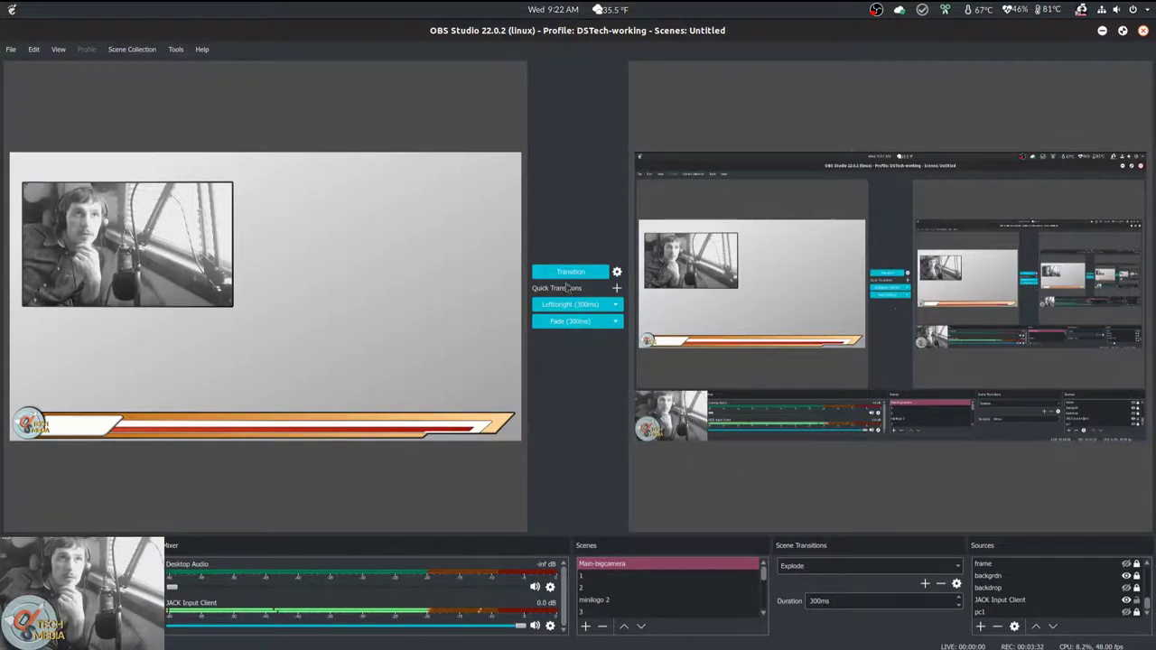
Open the windowed Multiview, maximize it to examine all the scenes, and close it
left_click(131, 49)
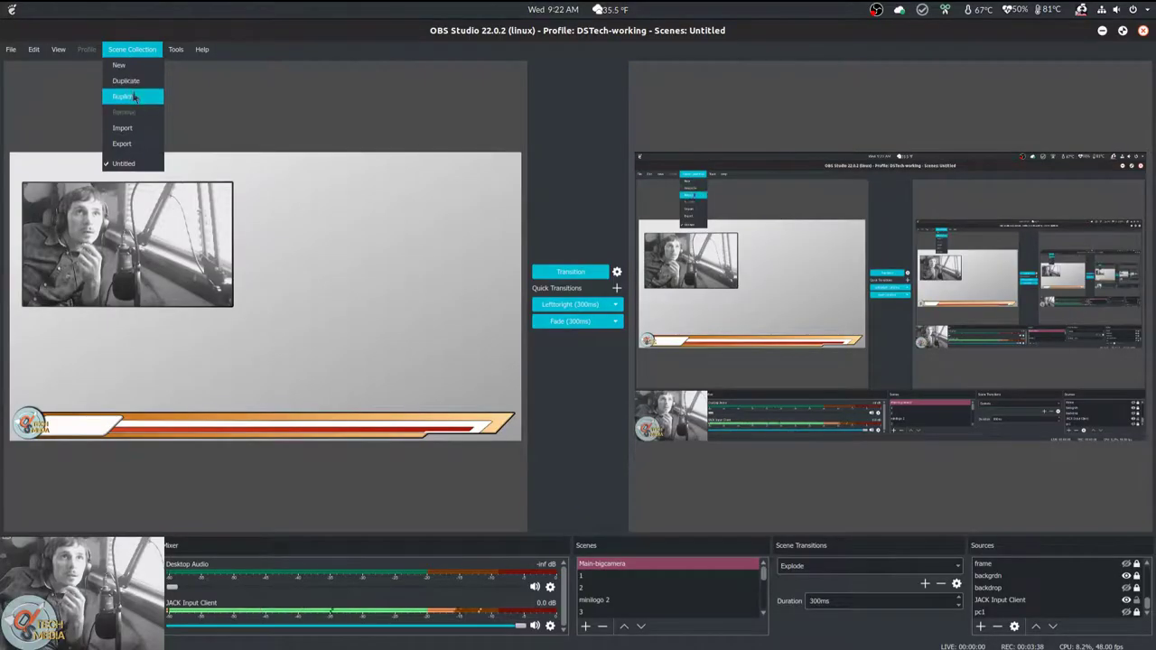
left_click(58, 50)
left_click(58, 49)
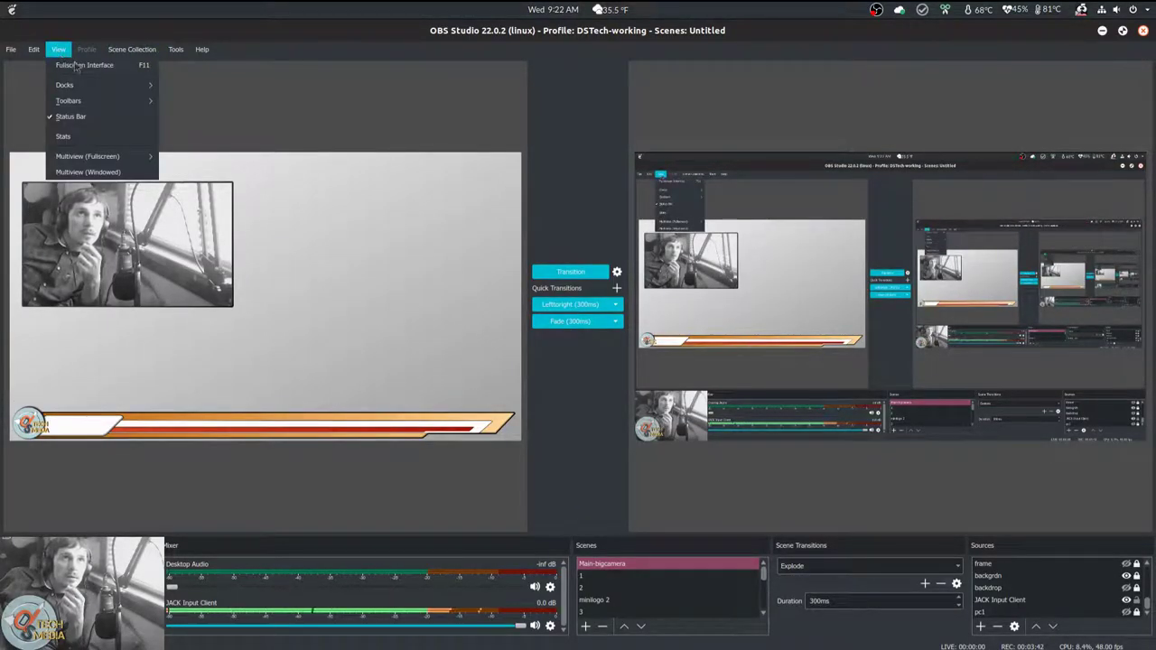
left_click(117, 170)
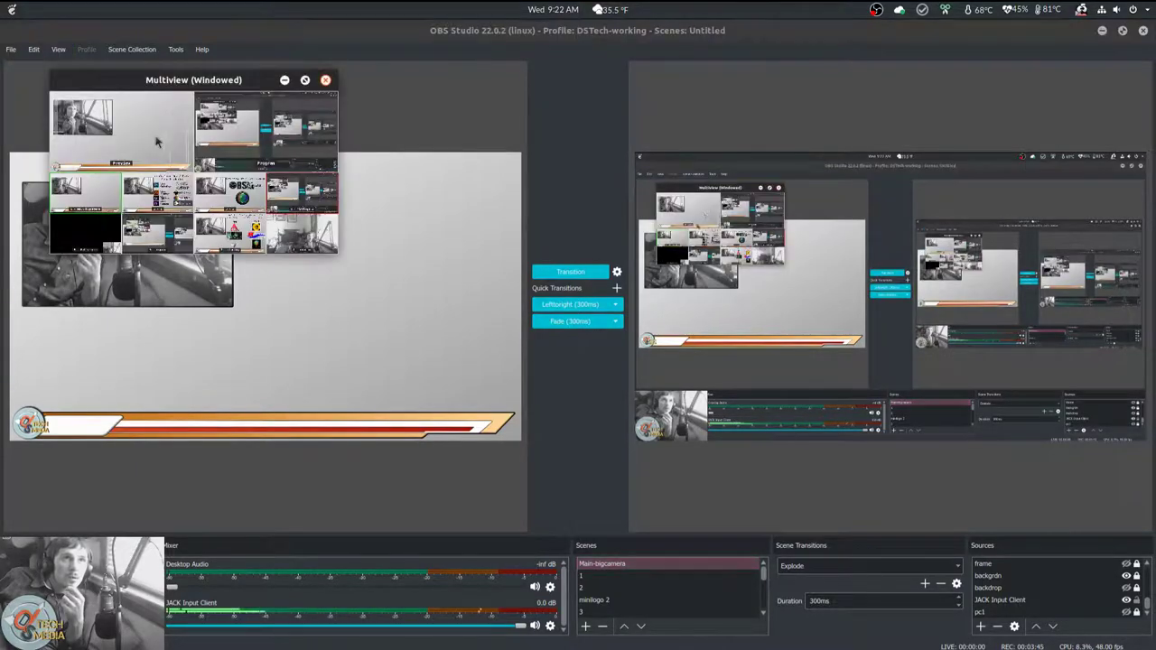
double_click(199, 83)
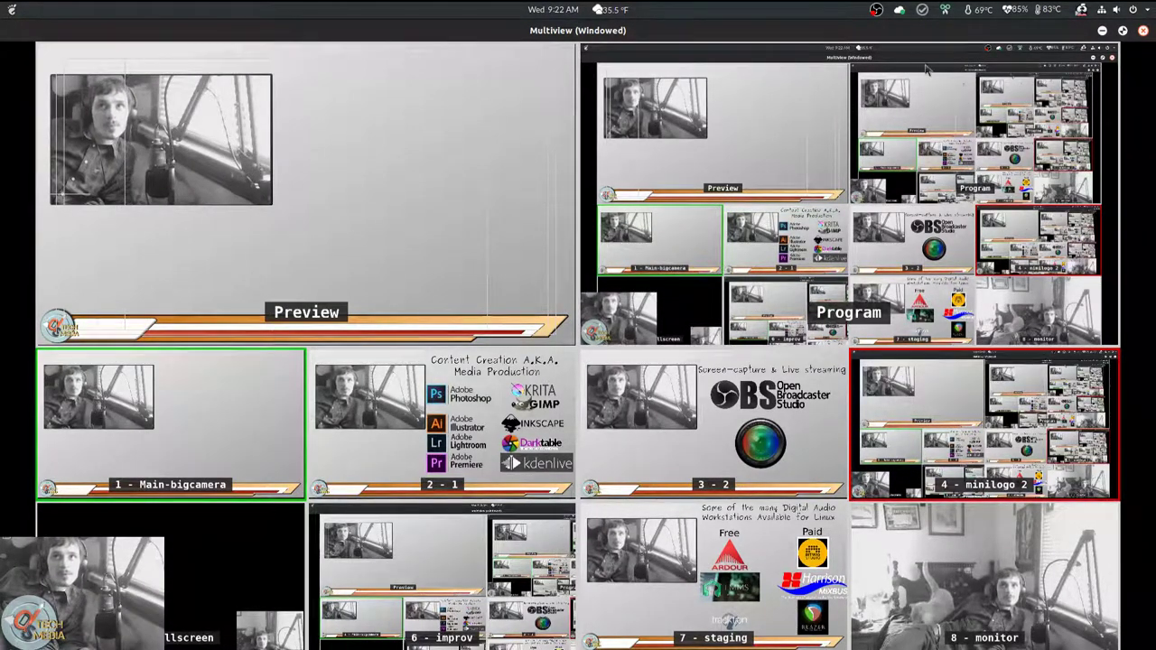
left_click(1143, 30)
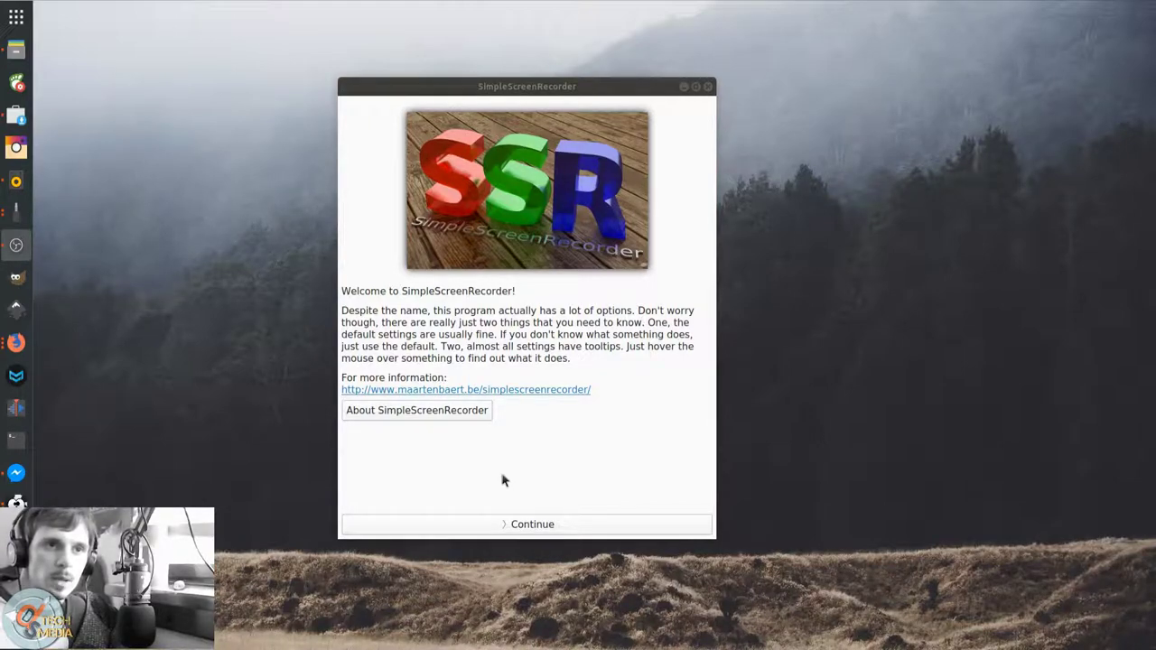
Switch to SimpleScreenRecorder, proceed to the input settings, and keep JACK as the audio backend
left_click(506, 526)
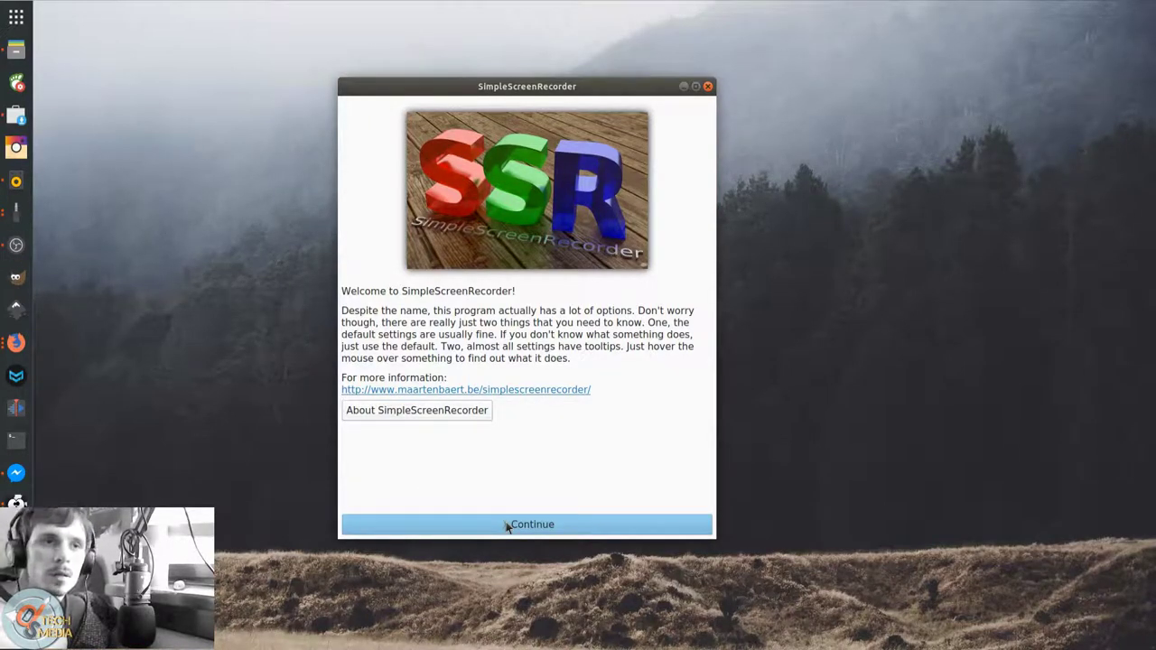
left_click(503, 526)
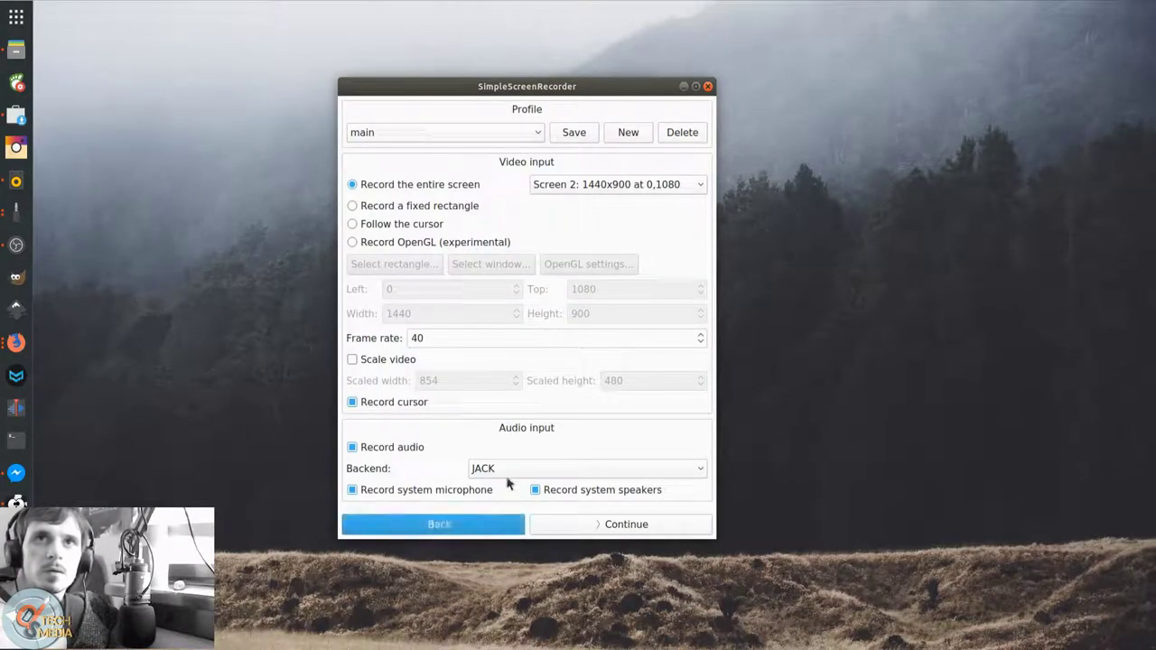
left_click(508, 475)
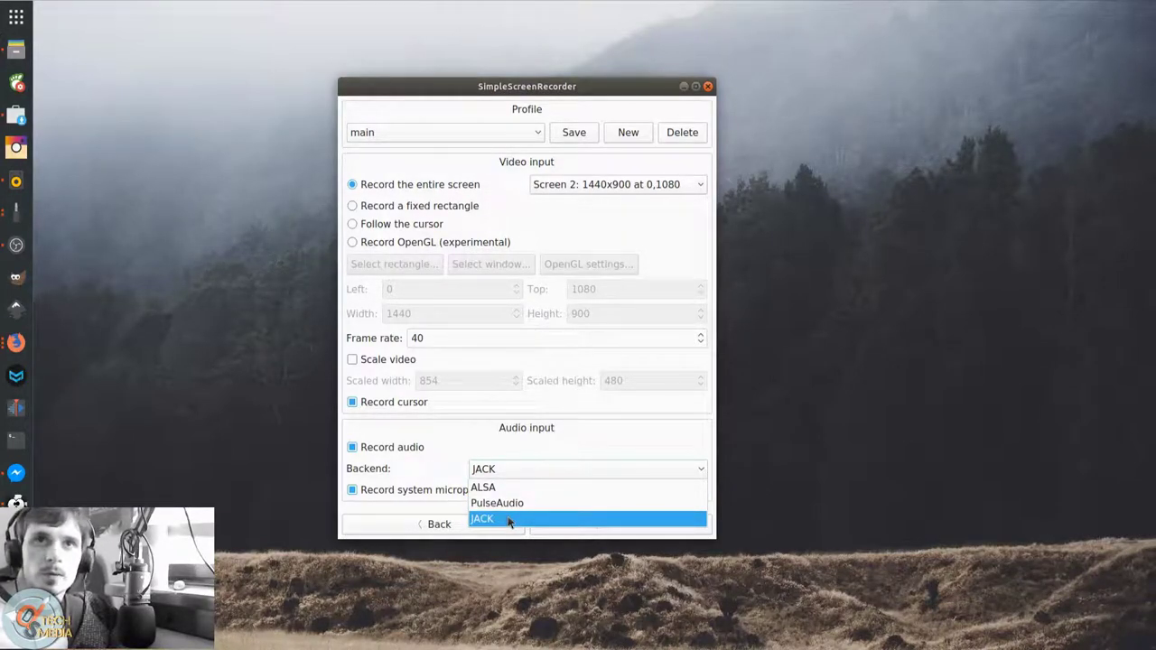
left_click(509, 520)
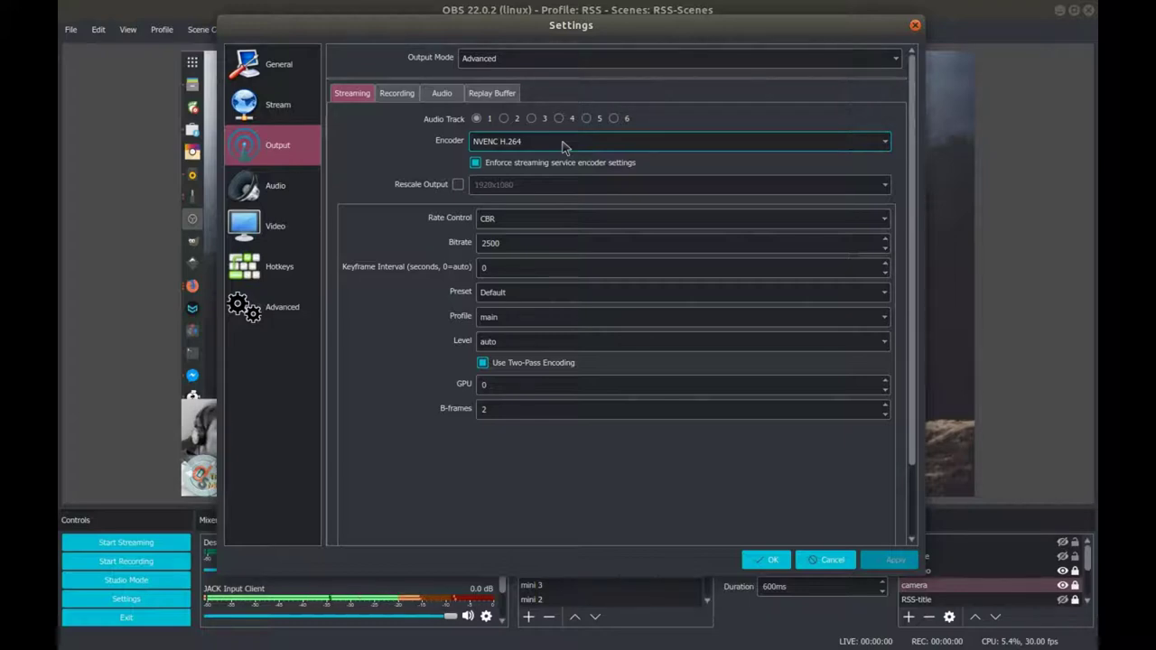
Switch to the OBS 22.0.2 output settings and view the available streaming encoders
left_click(564, 145)
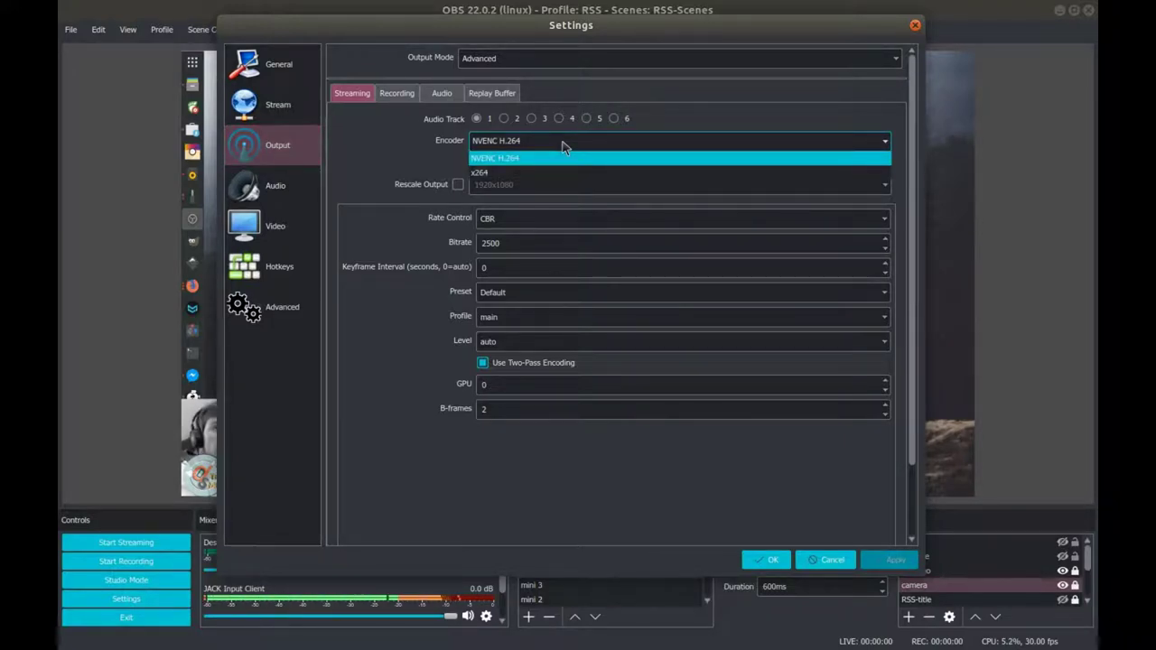
left_click(564, 145)
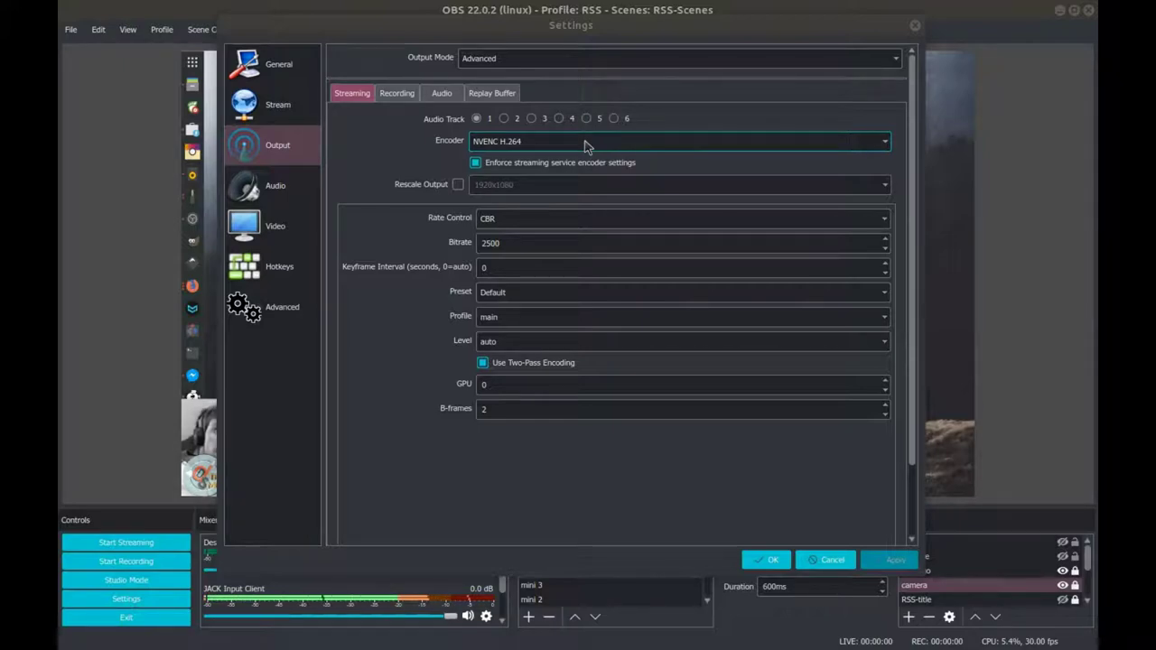
left_click(644, 30)
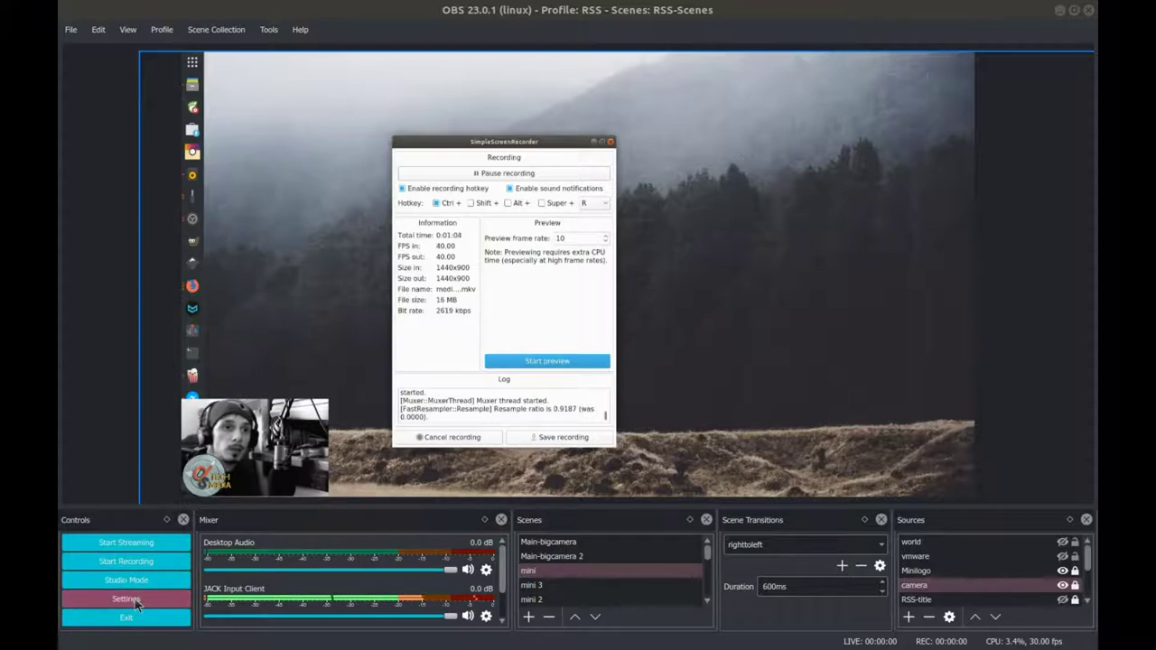
Review the streaming encoders in the OBS 23.0.1 settings, keep NVIDIA NVENC H.264, and leave without applying changes
left_click(127, 600)
left_click(611, 142)
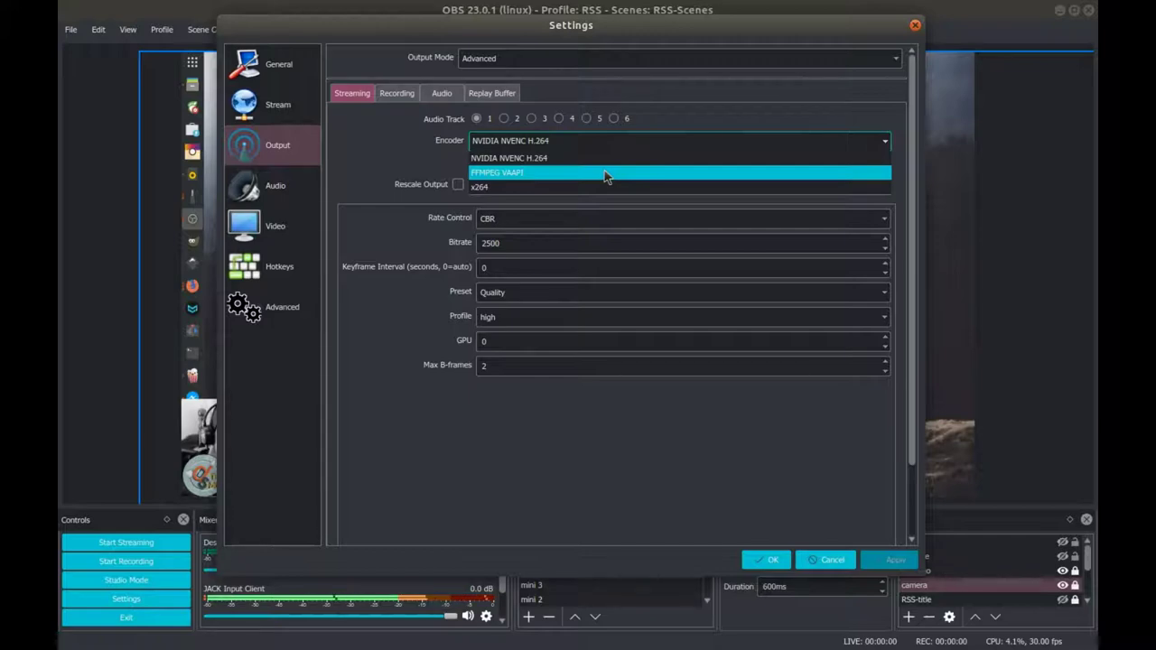
left_click(599, 159)
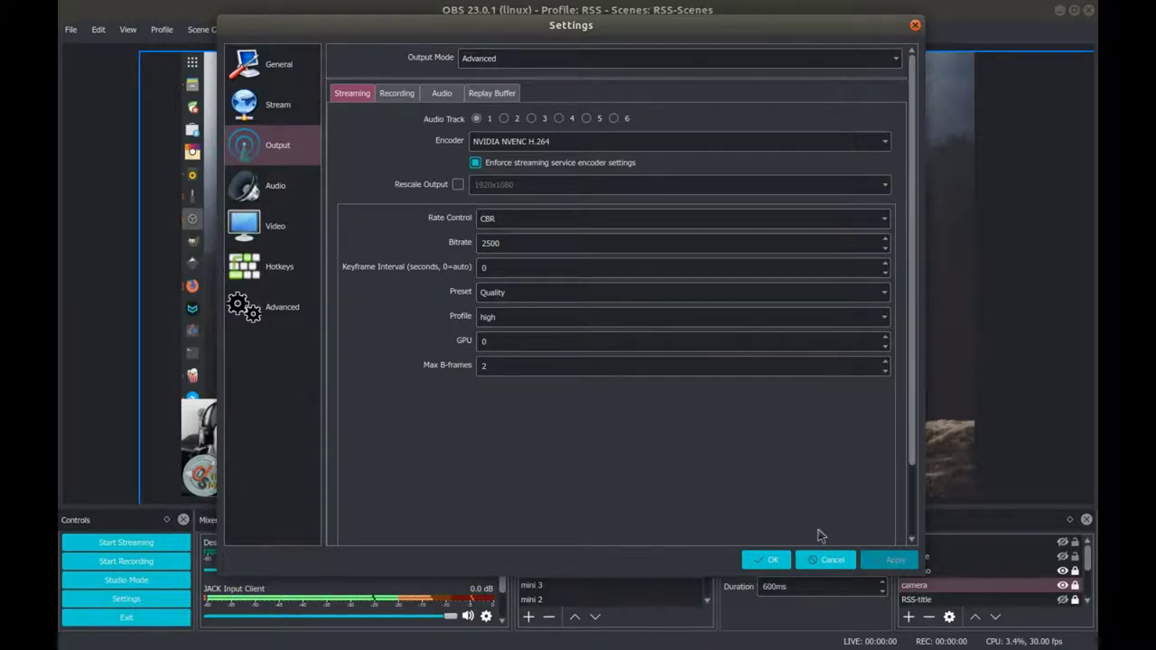
left_click(826, 560)
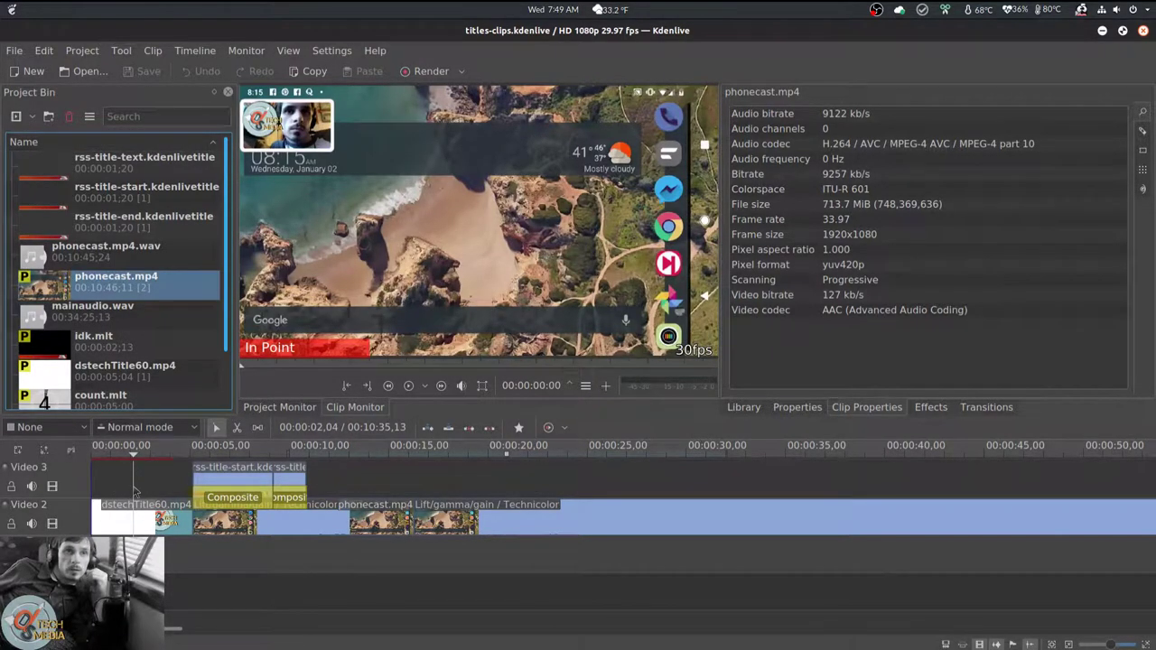
Switch to Kdenlive, move the playhead to about 21 seconds, and select the rss-title-start clip on Video 3
left_click_drag(133, 491, 506, 470)
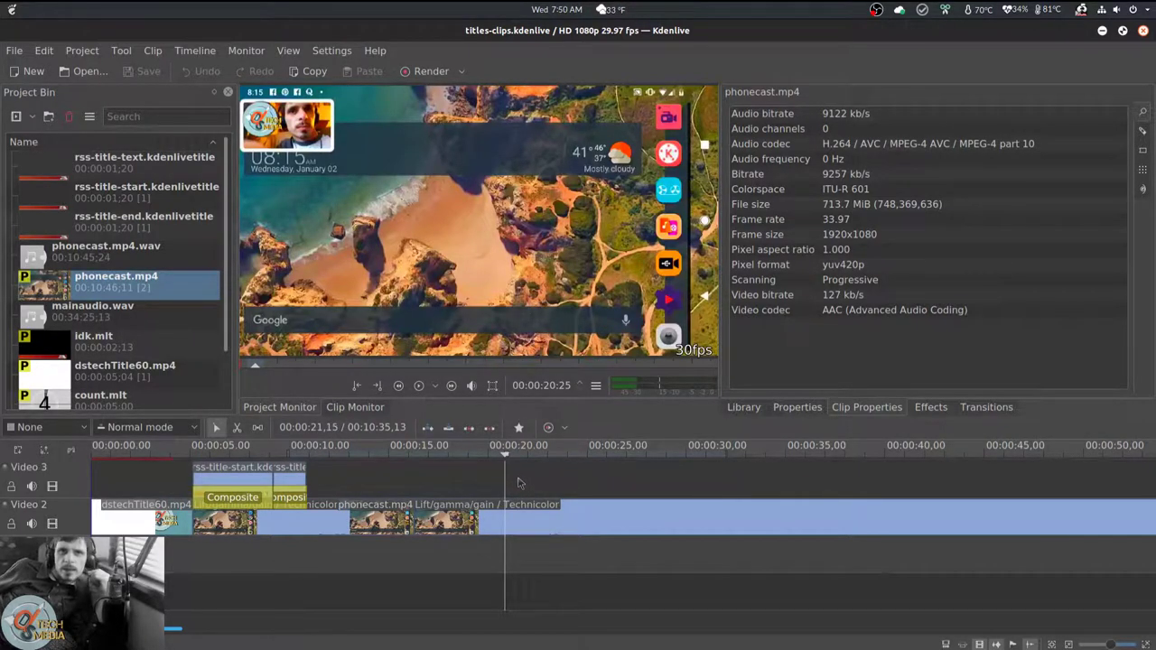
left_click(520, 485)
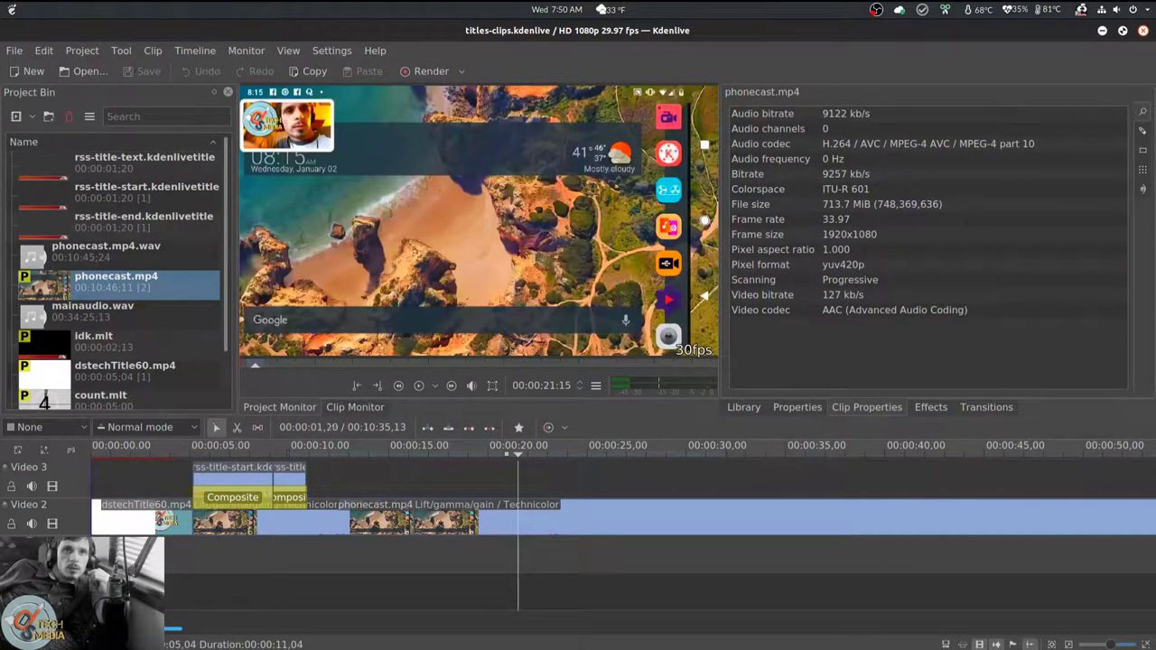
left_click(239, 485)
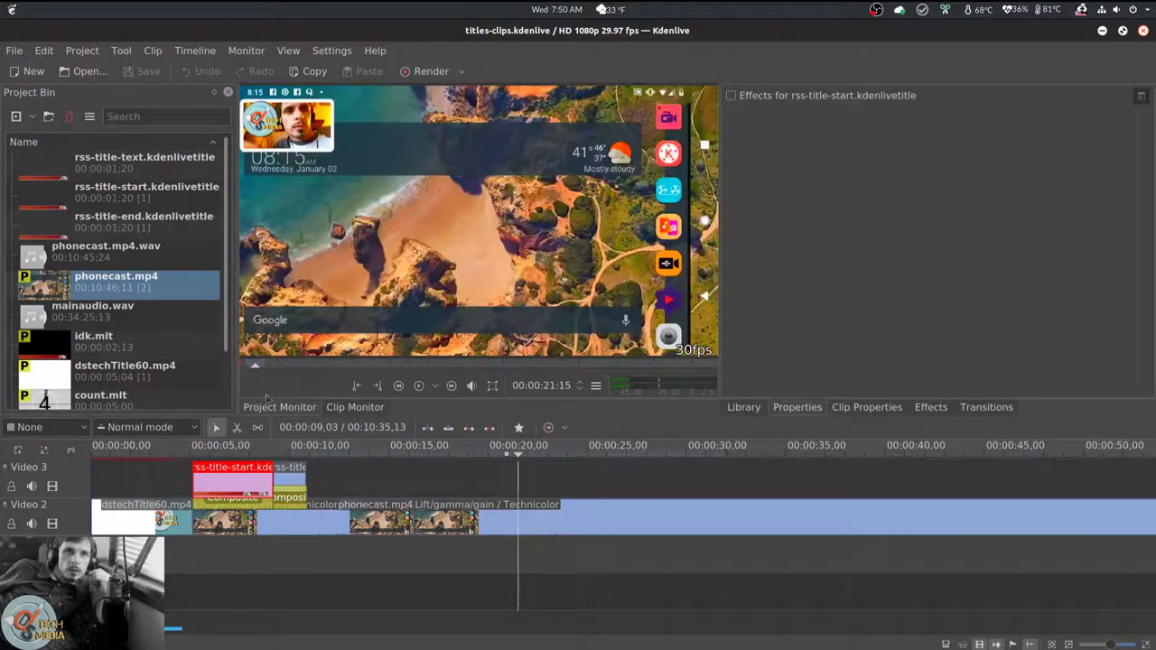
scroll(226, 341, "down", 2)
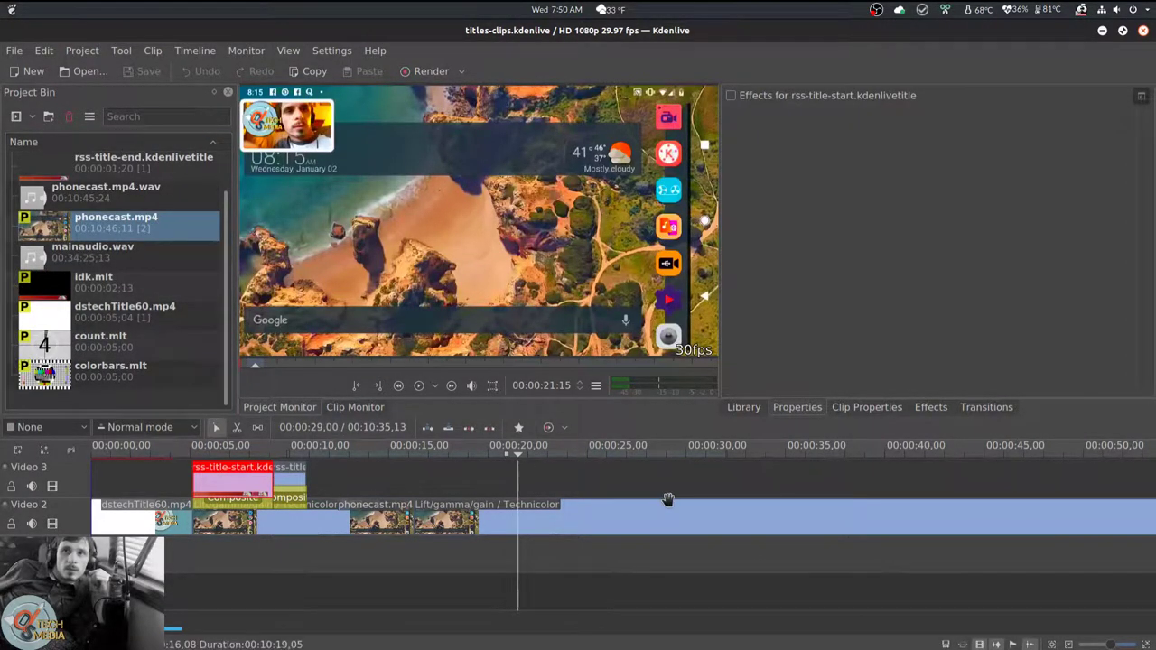
Look through the clip library and the video effects, including the Artistic and Colour categories
left_click(743, 407)
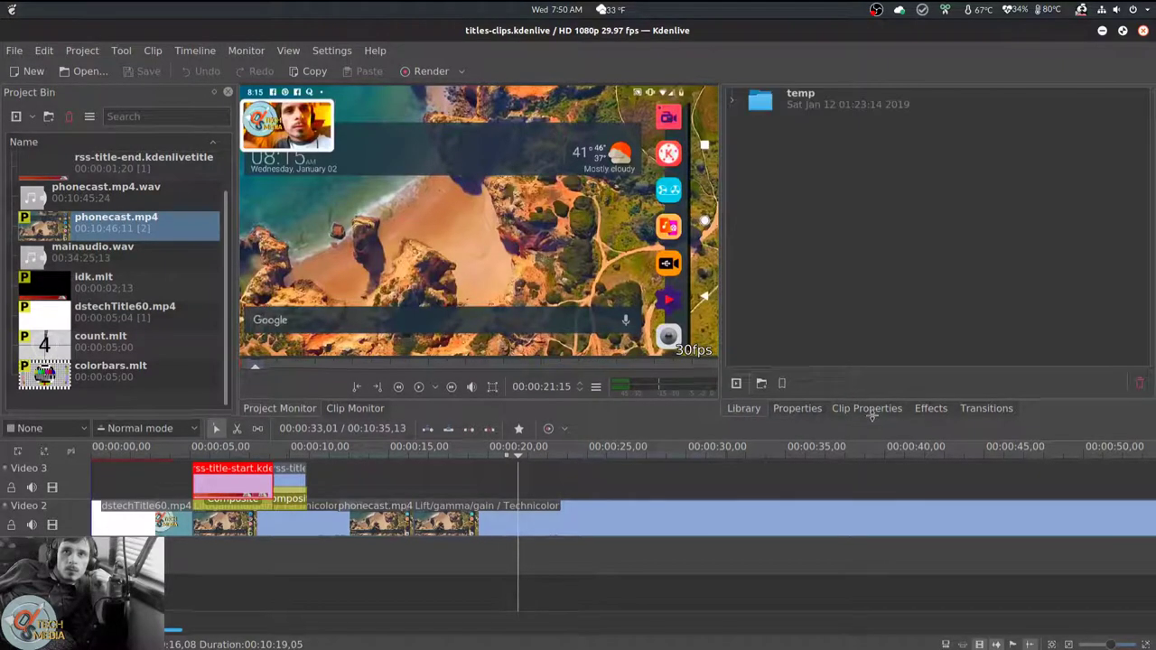
left_click(931, 408)
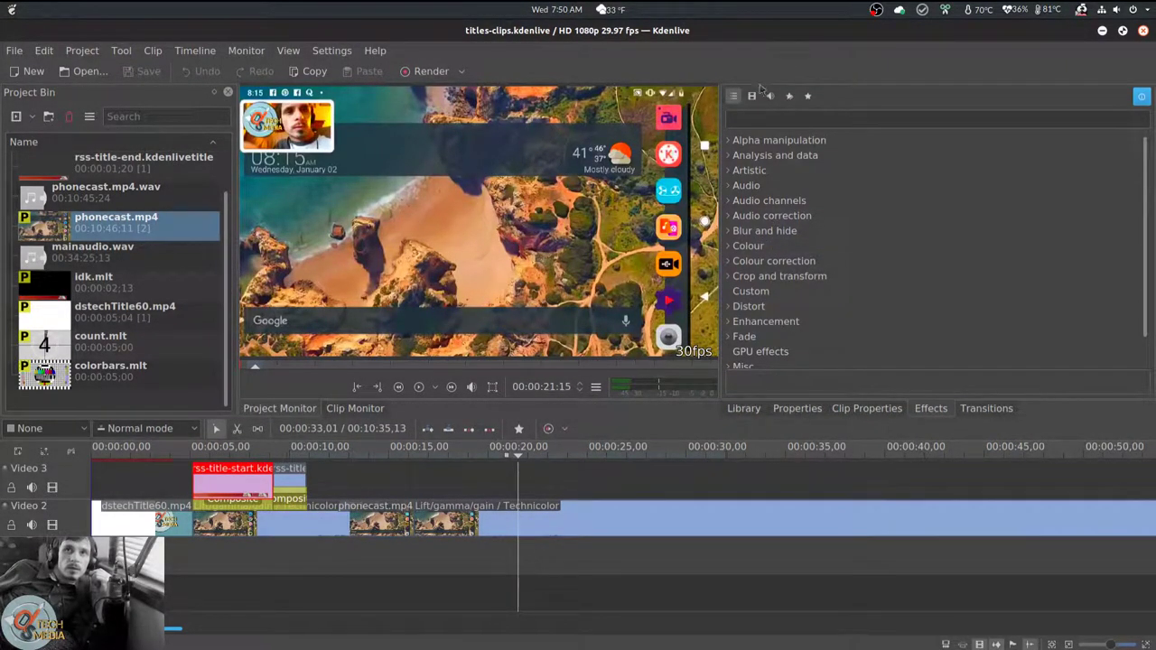
left_click(749, 170)
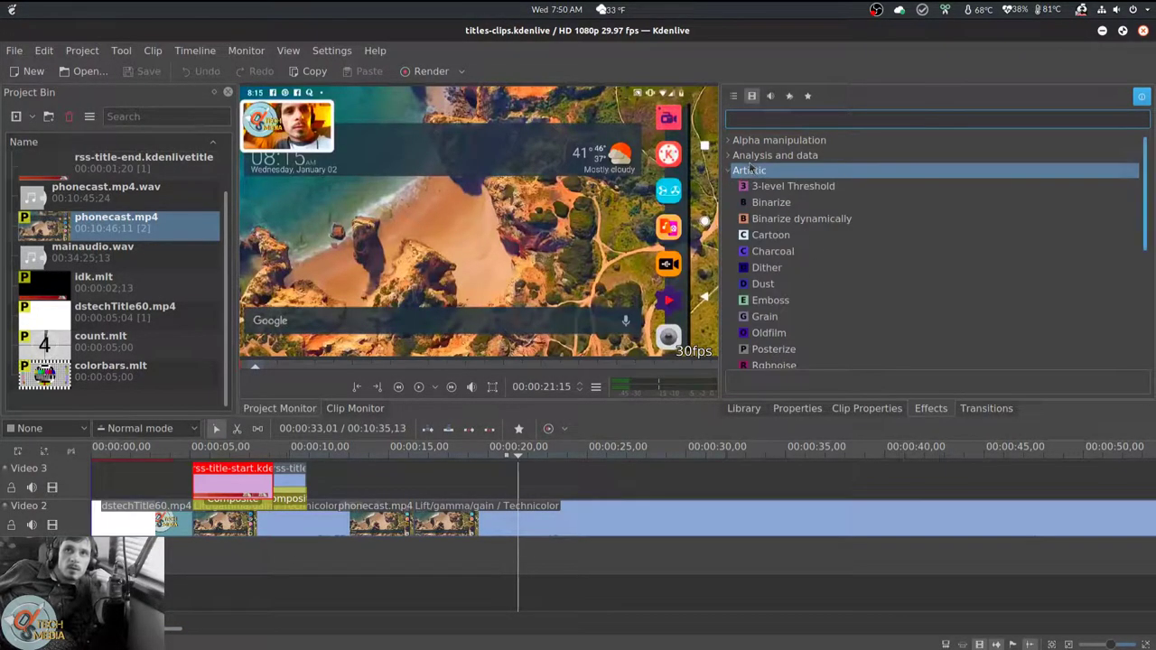
left_click(751, 170)
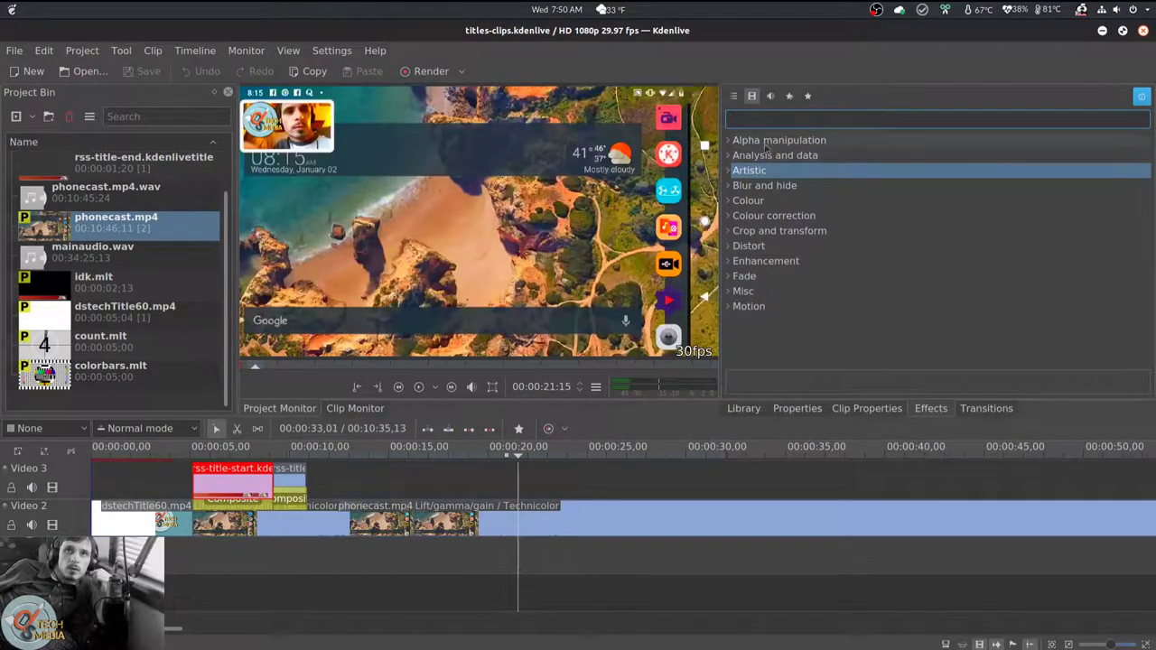
left_click(753, 217)
left_click(749, 200)
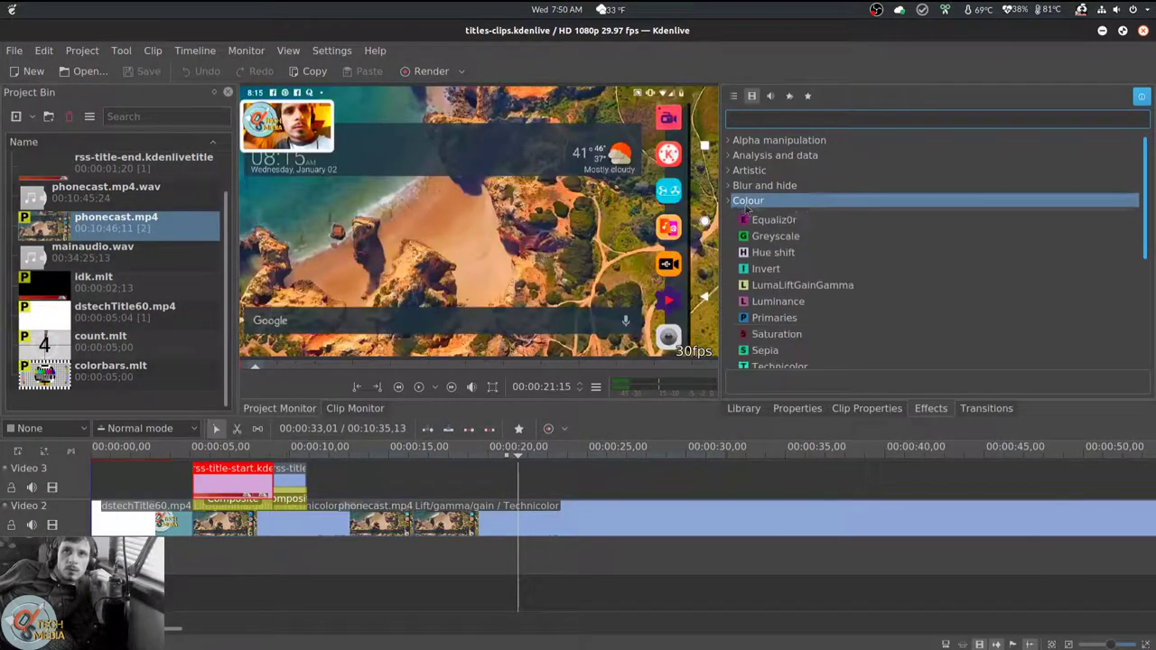
scroll(746, 208, "down", 1)
scroll(768, 204, "up", 1)
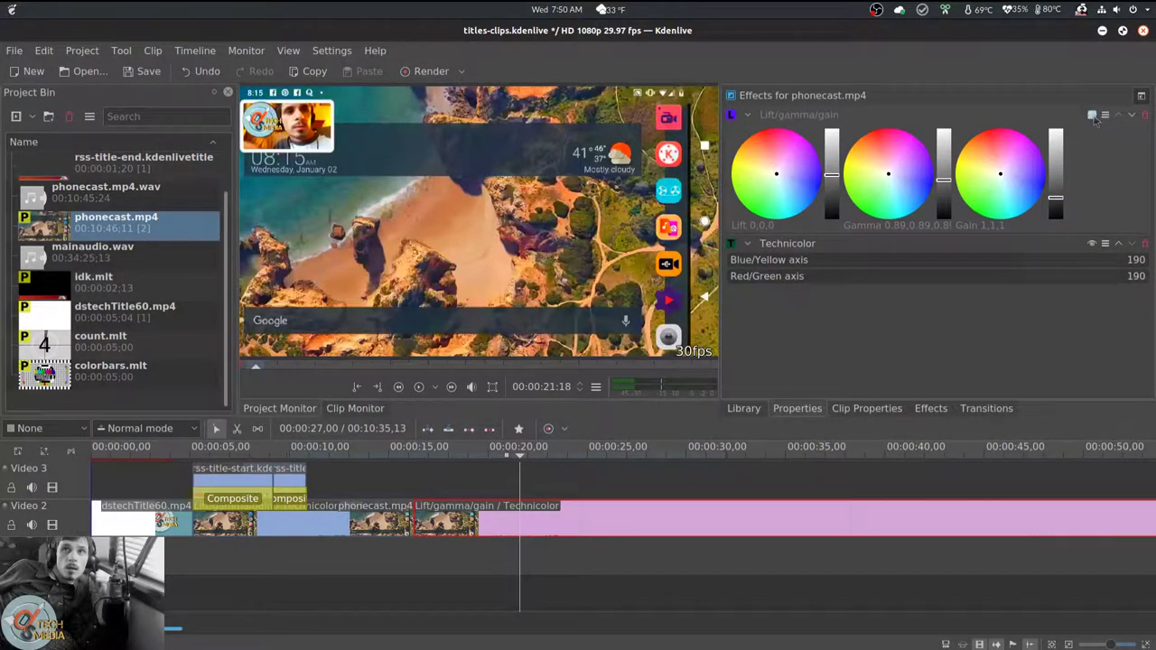
Shift the phonecast.mp4 clip's Lift/gamma/gain gamma to blue at 0.41, 0.1, 1.4, and toggle the effect to compare, leaving it disabled
left_click(1092, 115)
left_click_drag(895, 179, 939, 159)
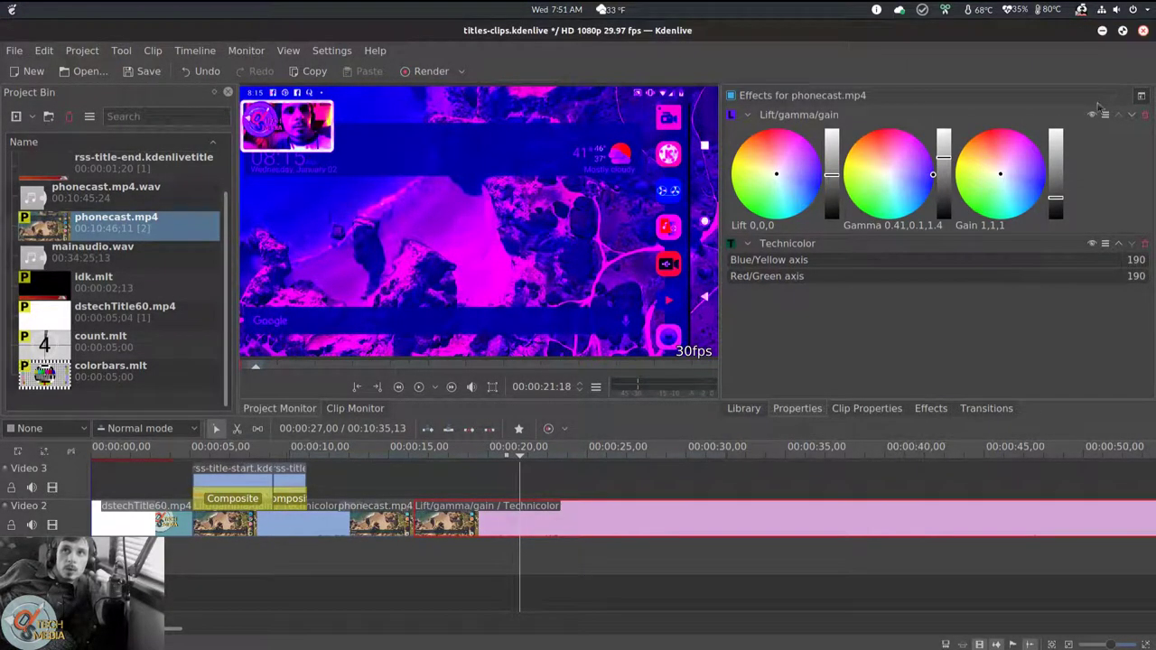
left_click(1092, 115)
left_click(1093, 115)
left_click(1093, 115)
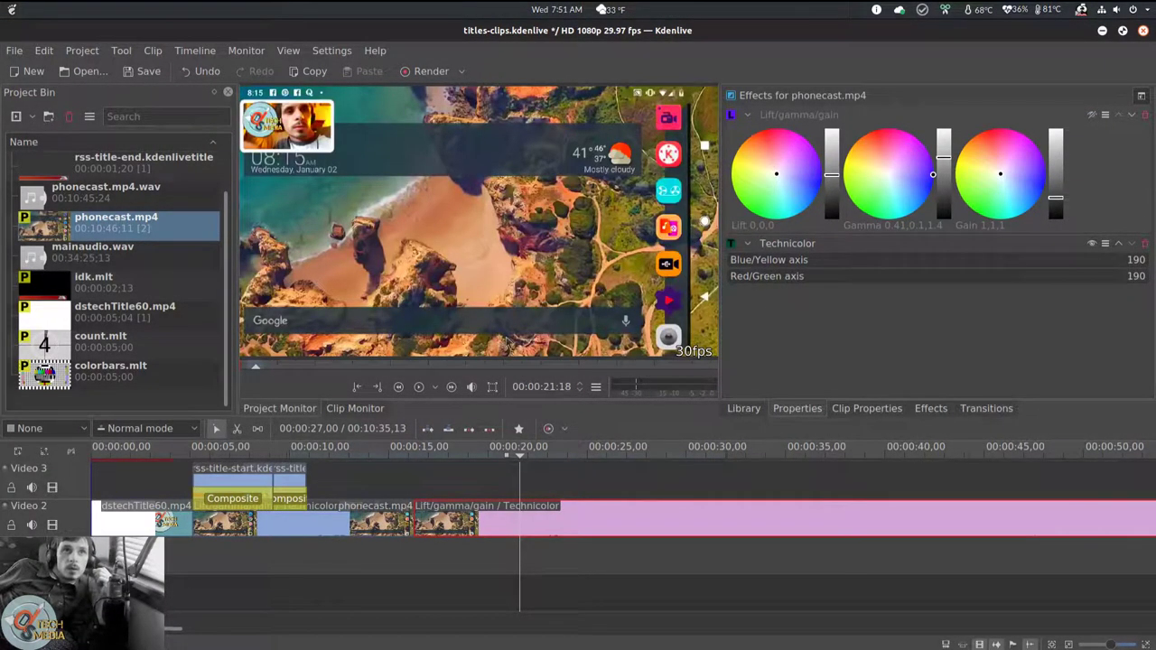
scroll(94, 251, "up", 2)
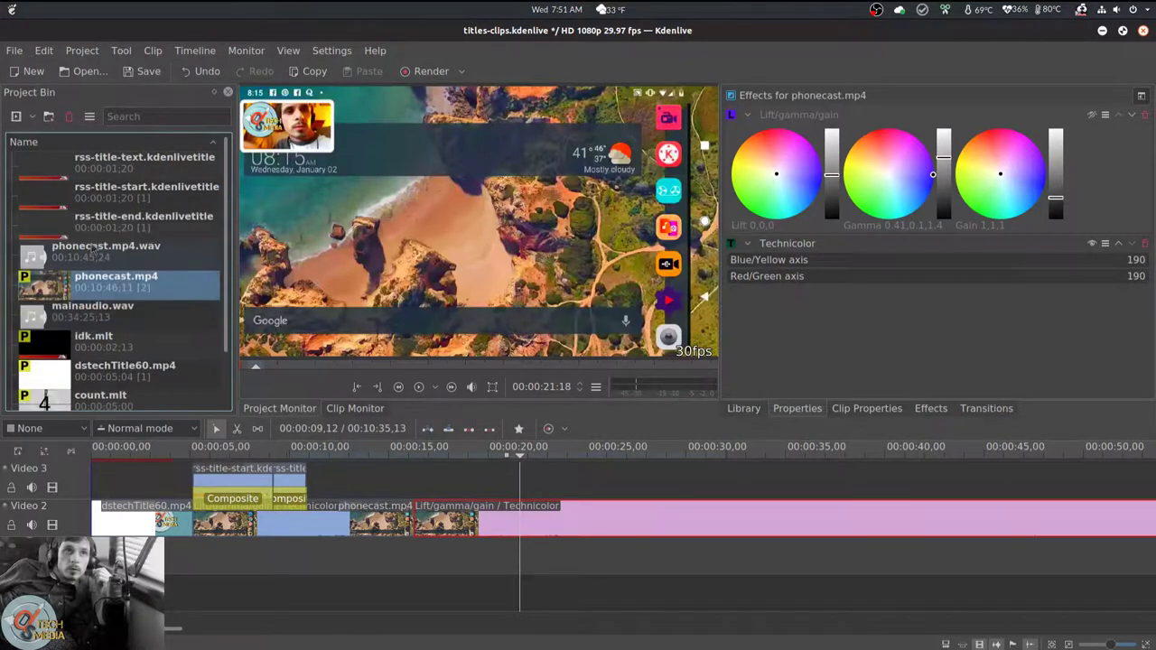
Preview the idk.mlt clip from the project bin, and scrub the timeline through the opening title and phonecast.mp4 clips
scroll(102, 304, "down", 2)
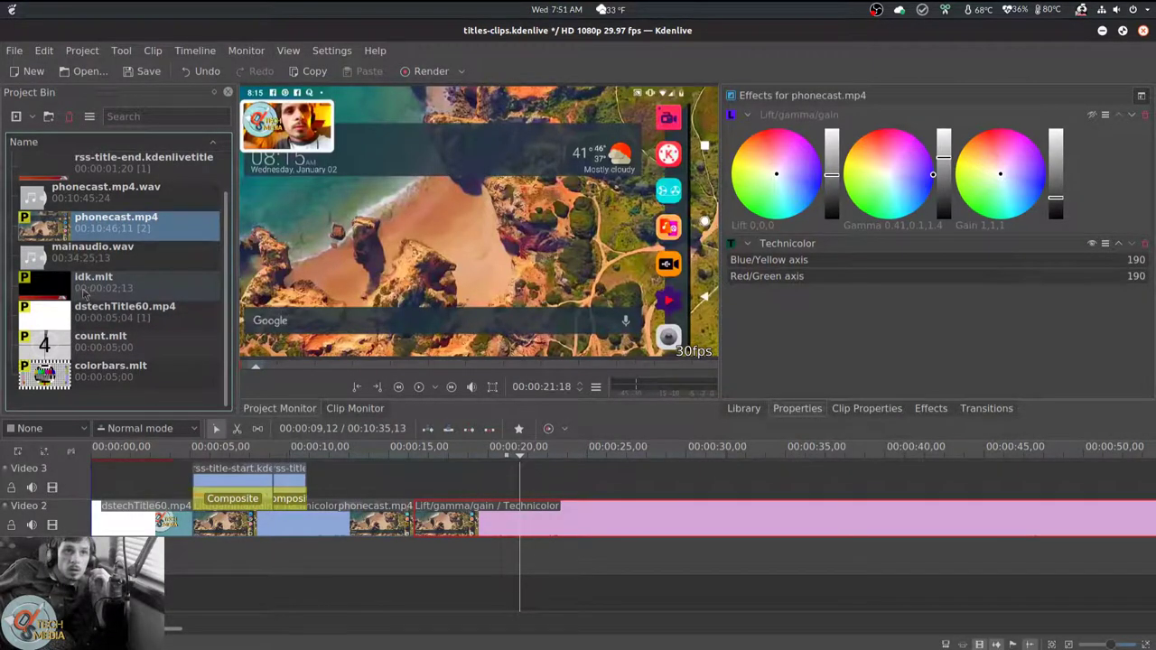
left_click(90, 283)
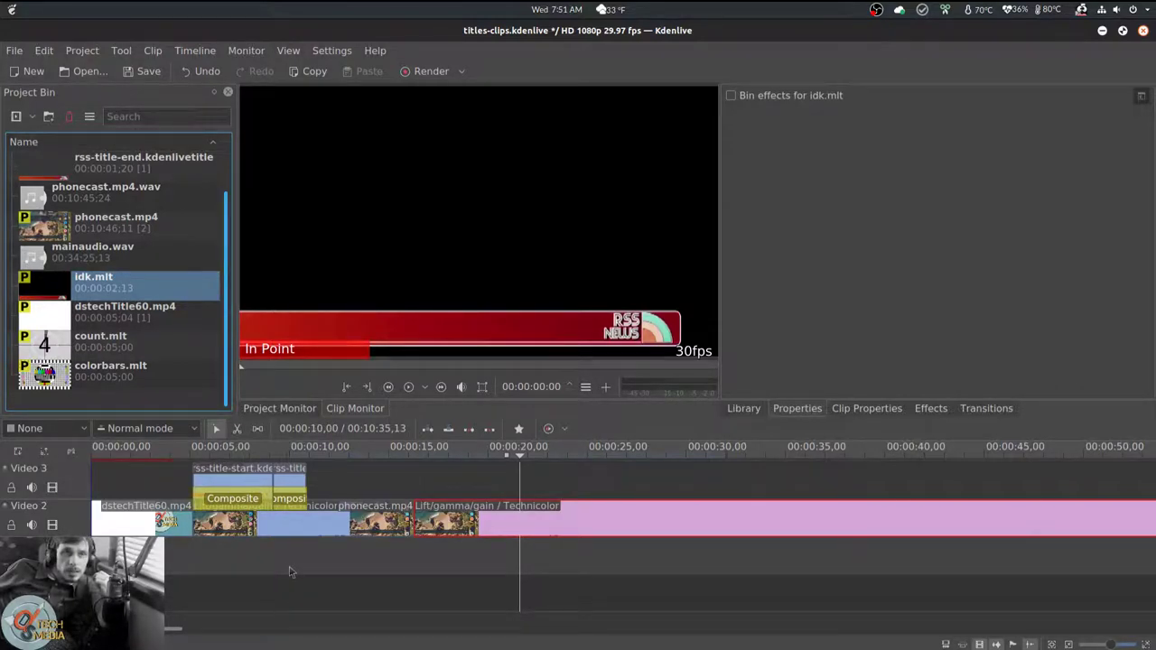
left_click_drag(277, 581, 446, 585)
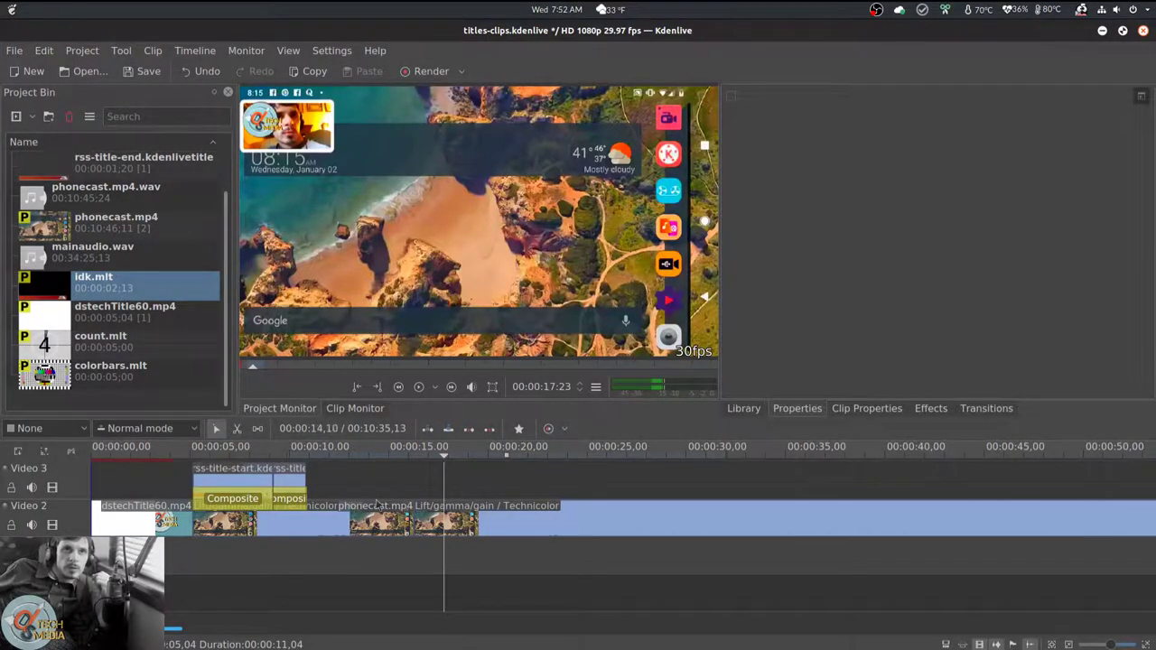
left_click(167, 562)
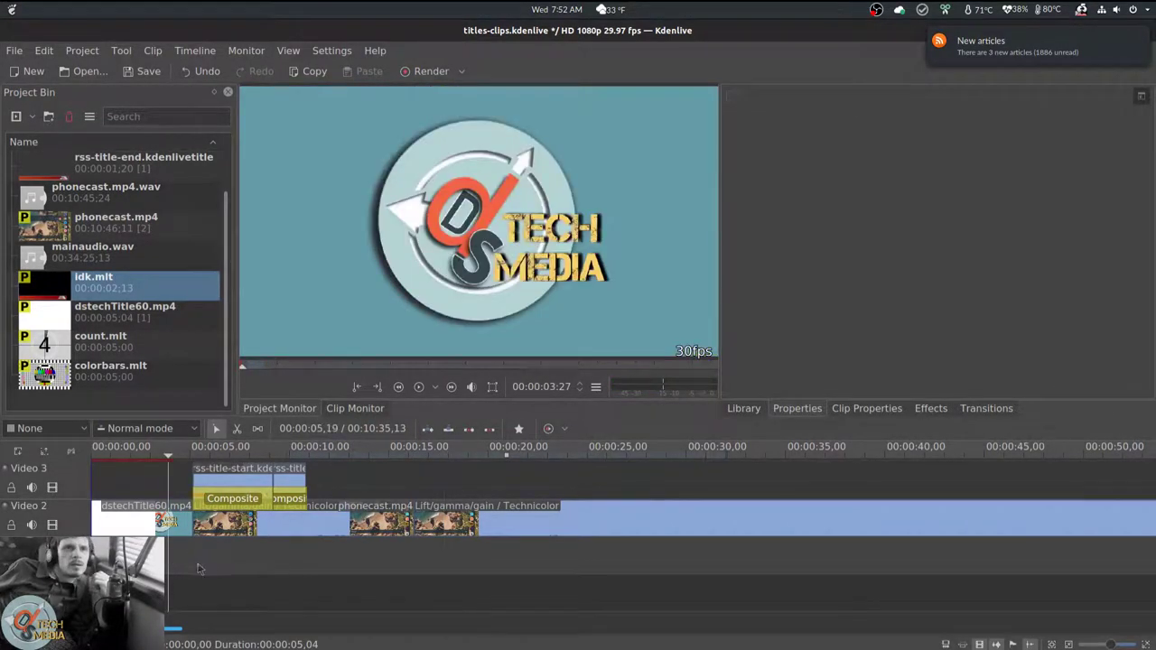
left_click(200, 568)
left_click(219, 567)
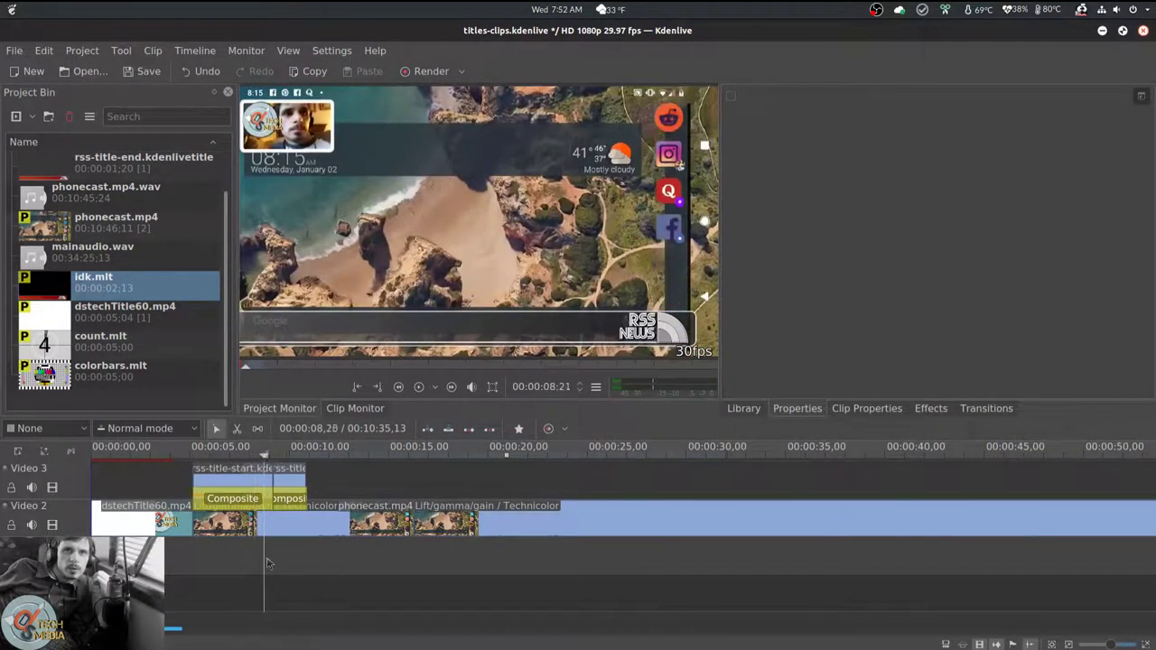
left_click(215, 565)
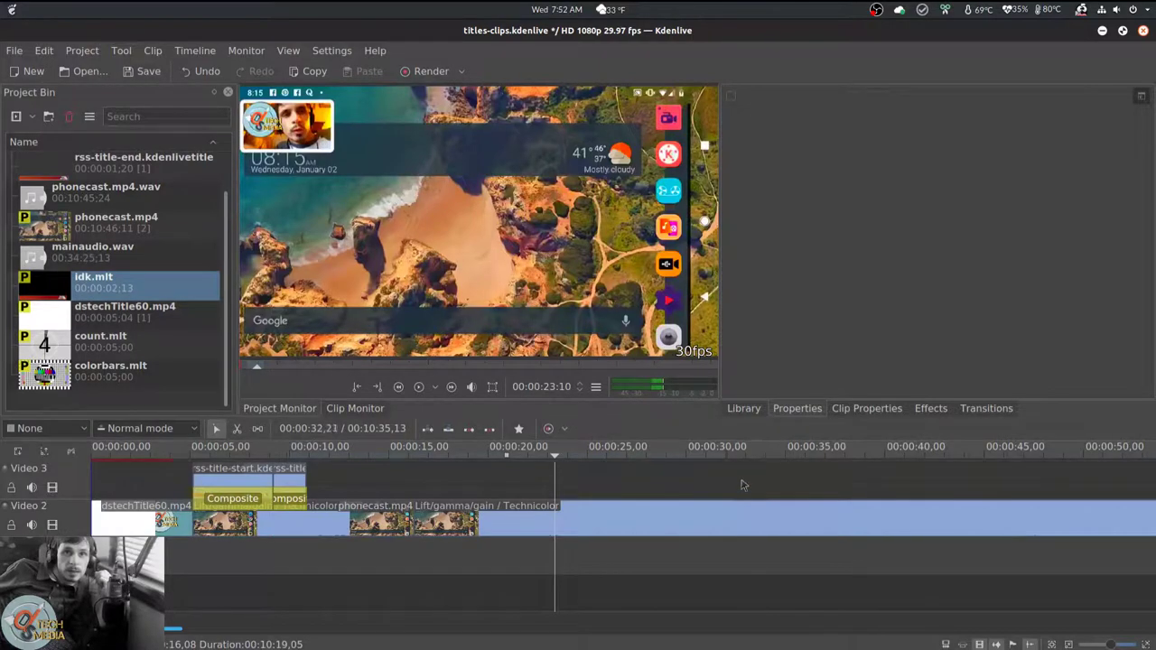
left_click_drag(743, 485, 114, 550)
key("space")
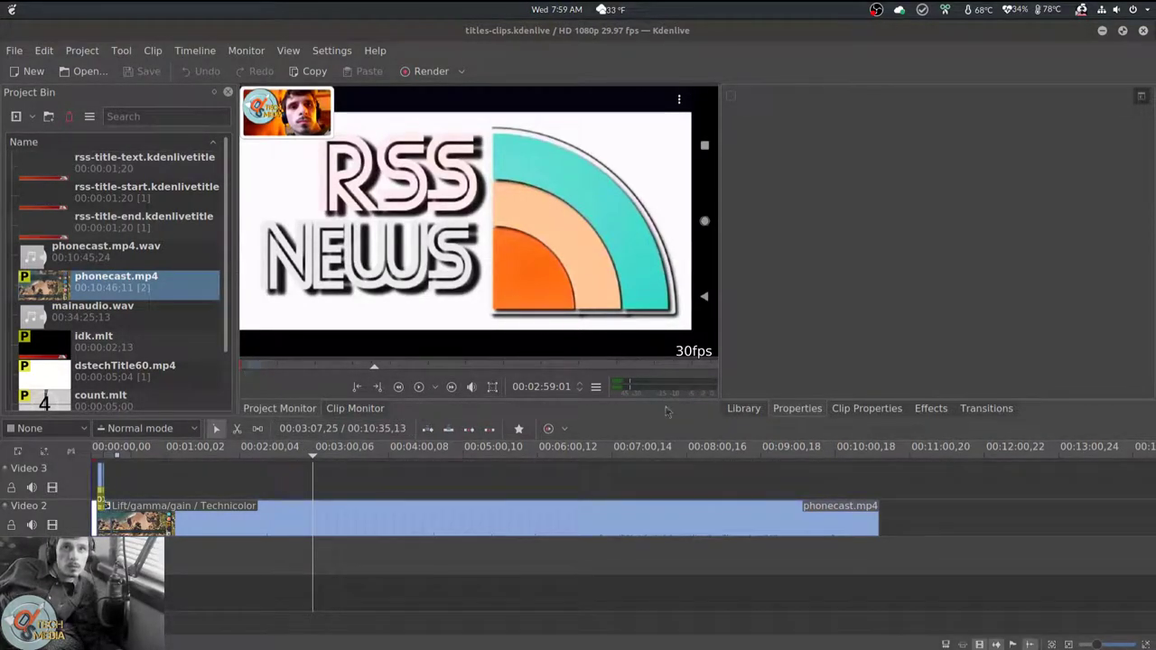
Select the long phonecast.mp4 clip on Video 2 and look through the available audio effects in the Audio category
left_click(673, 511)
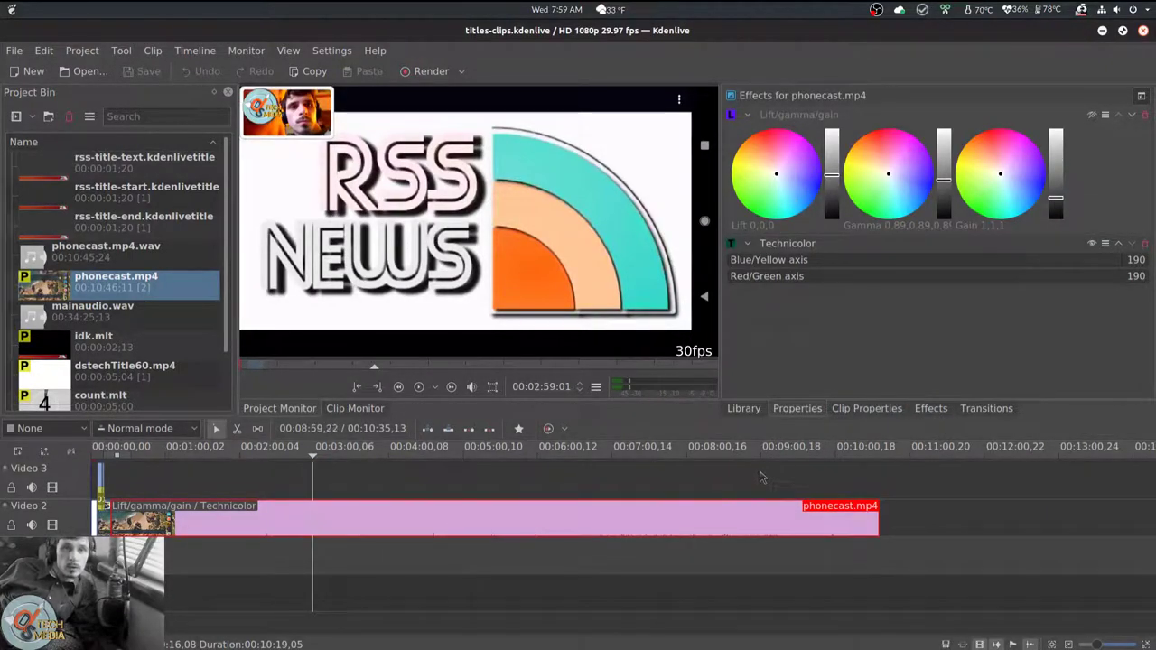
left_click(930, 408)
left_click(771, 95)
left_click(750, 140)
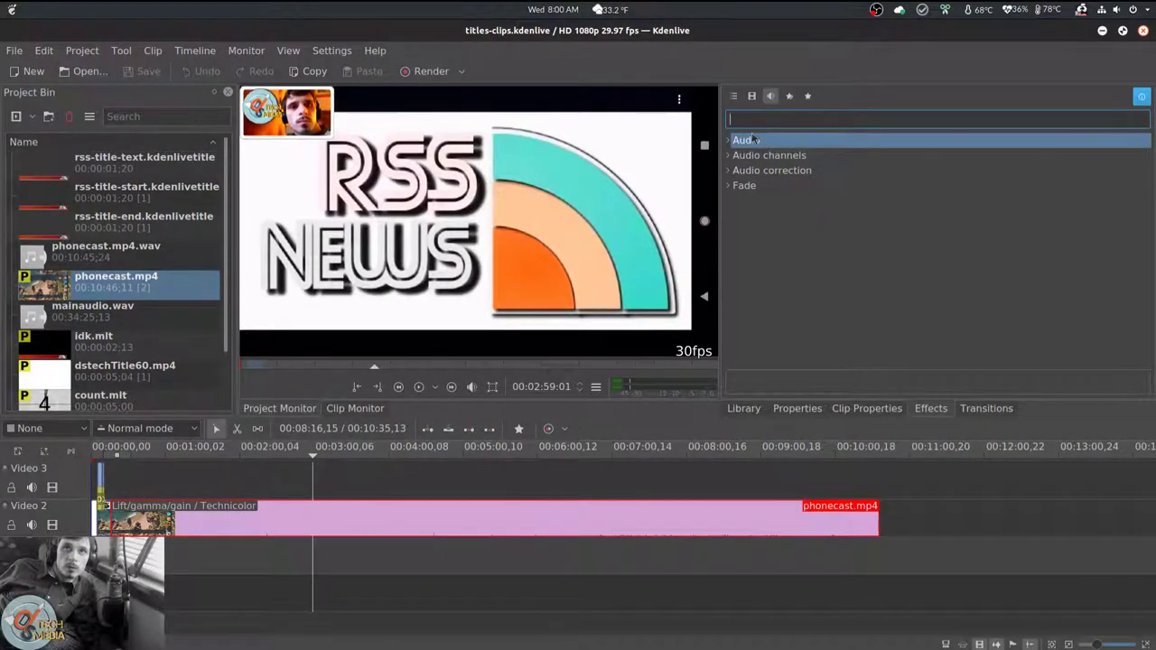
double_click(752, 140)
scroll(764, 199, "down", 15)
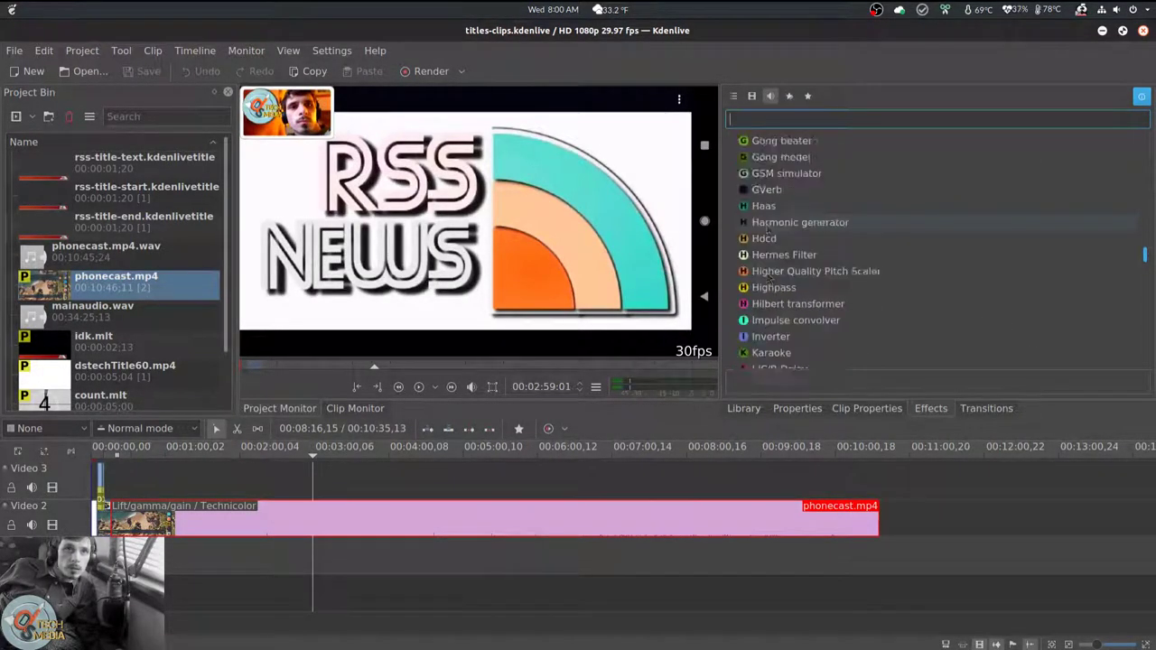
scroll(767, 231, "down", 20)
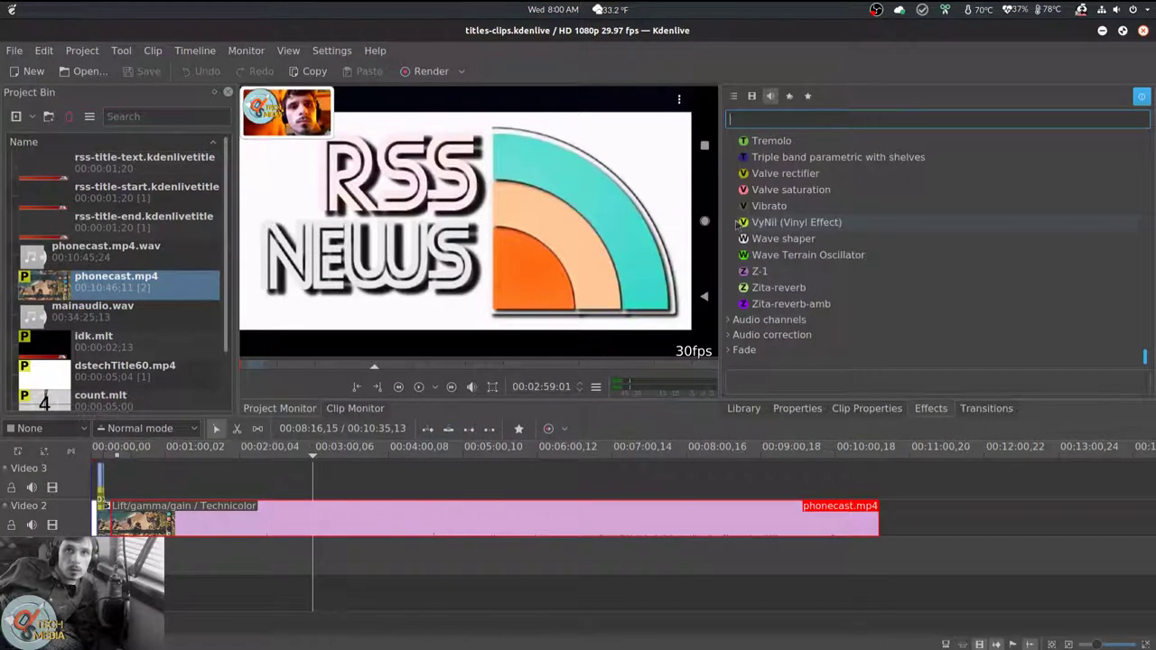
scroll(739, 222, "up", 1)
scroll(750, 271, "down", 1)
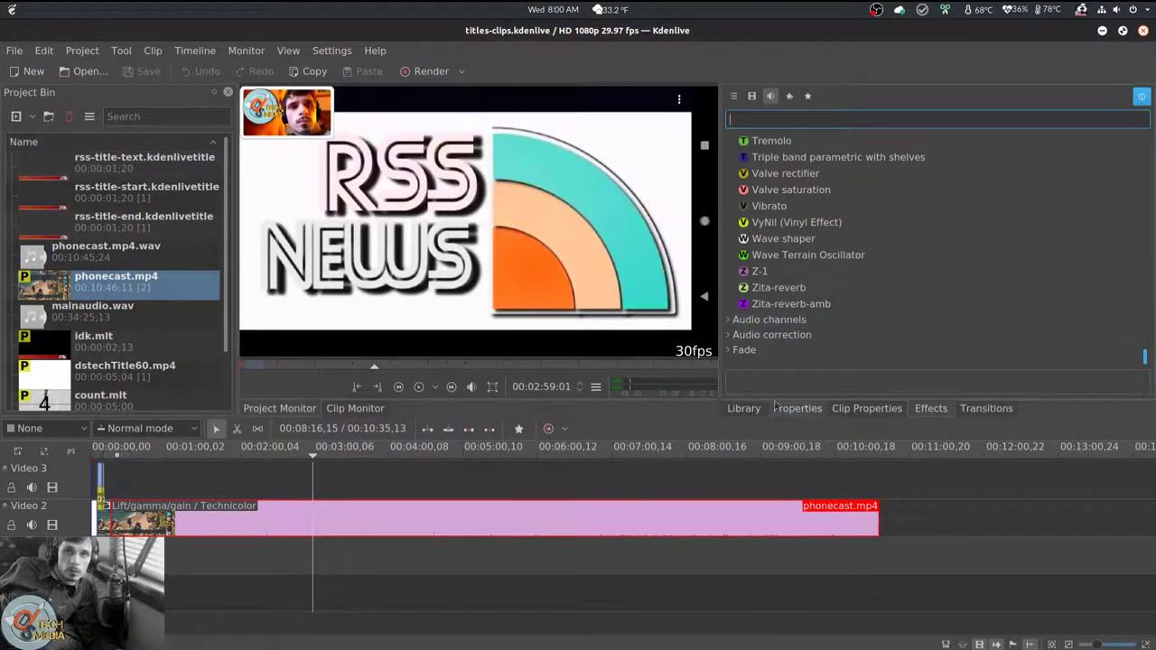
Look through the list of available transitions, including Affine, Cairo Blend and Composite
left_click(986, 409)
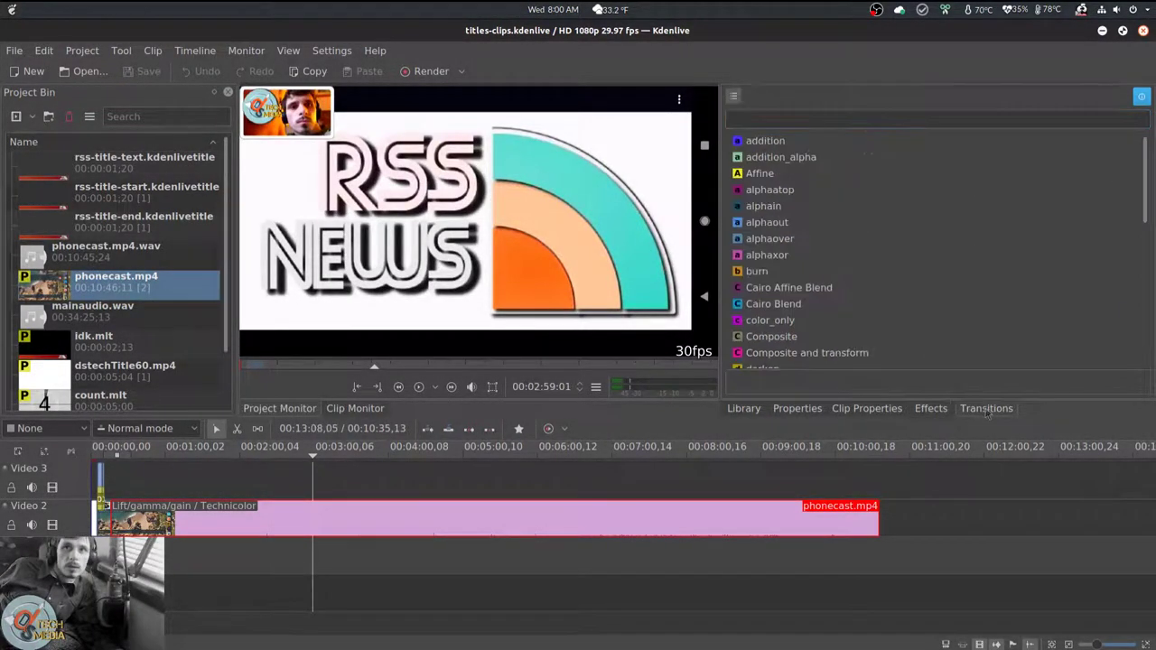
scroll(903, 269, "down", 7)
scroll(903, 268, "up", 7)
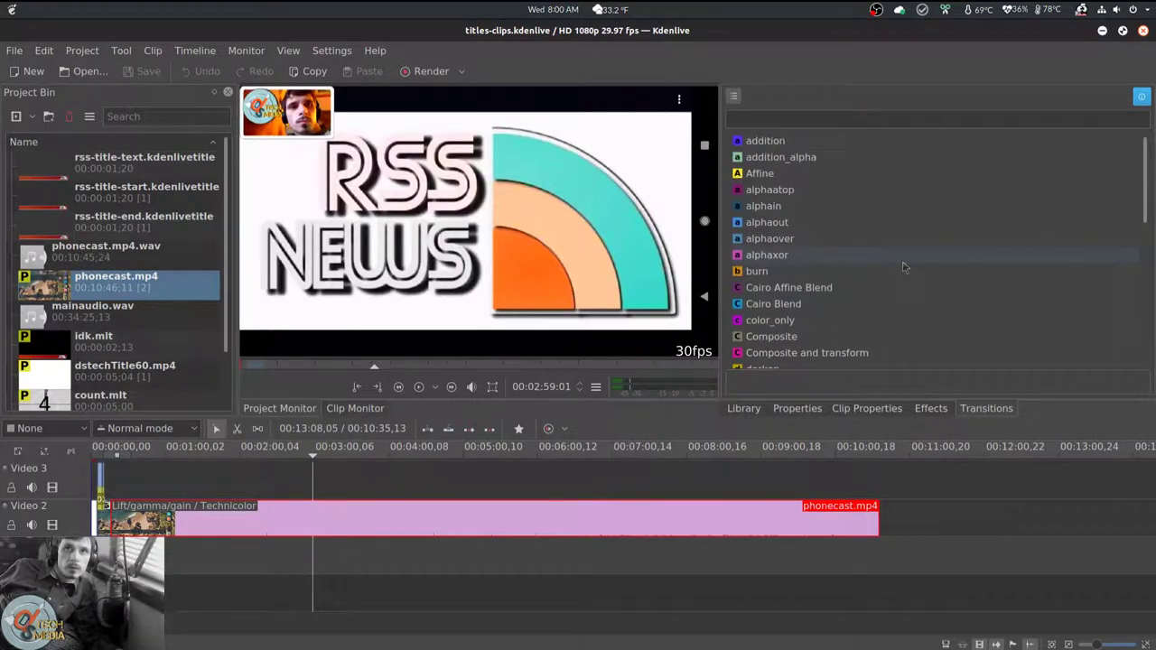
scroll(831, 282, "down", 7)
scroll(816, 283, "up", 6)
scroll(816, 283, "up", 2)
Open the phonecast.mp4.wav clip in the external audio editor and try placing the cursor around the middle of the waveform
right_click(132, 255)
mouse_move(200, 293)
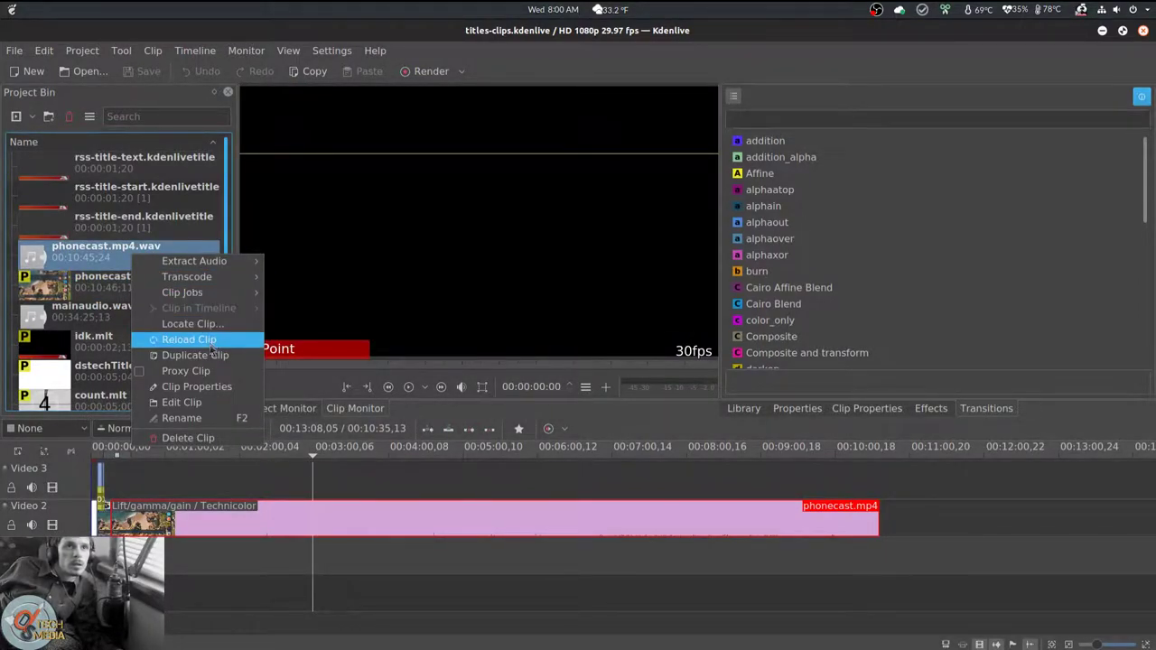
left_click(226, 401)
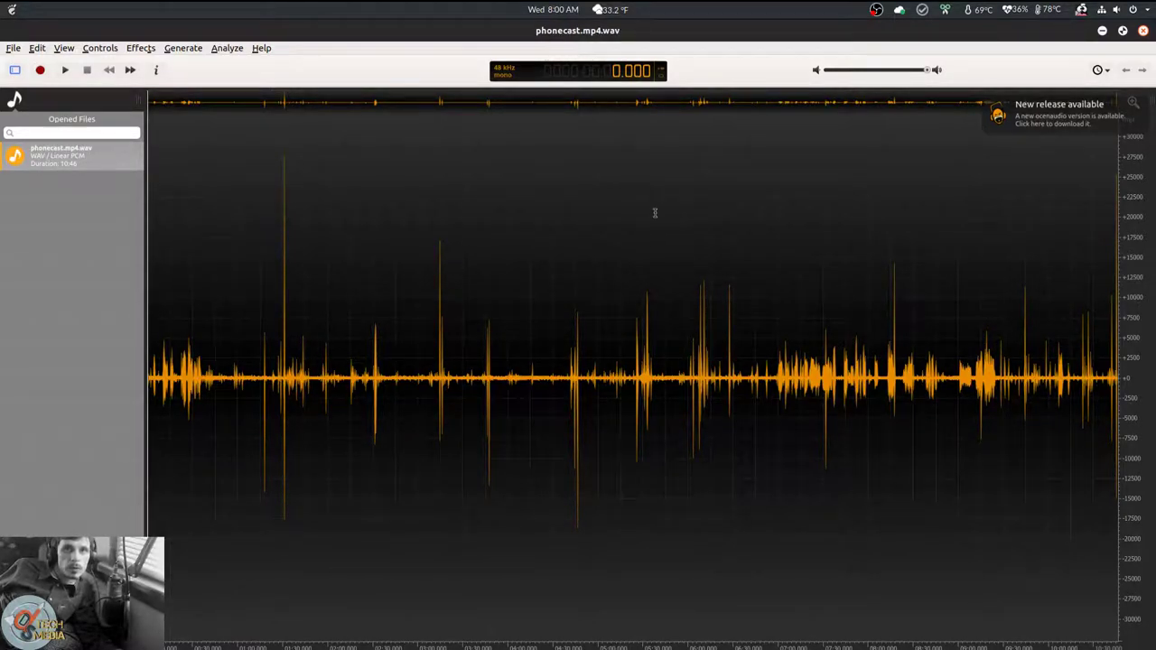
left_click(563, 275)
left_click_drag(251, 276, 560, 275)
left_click(594, 419)
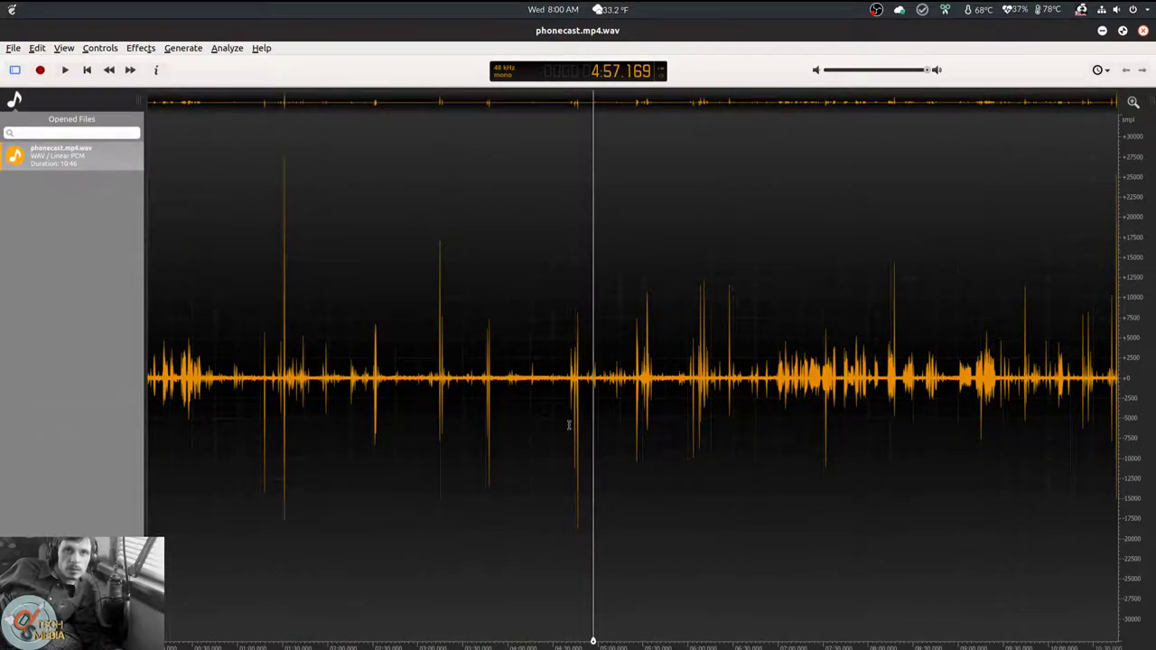
left_click(570, 424)
left_click(552, 426)
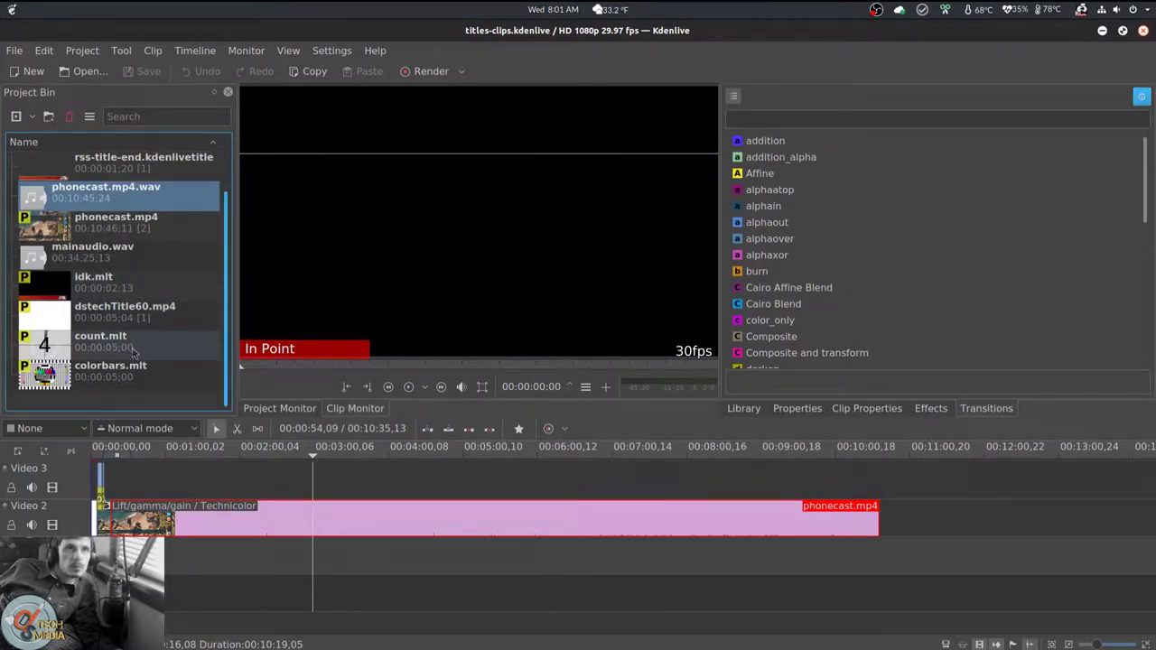
Switch back to Kdenlive and select the idk.mlt clip in the project bin
right_click(135, 276)
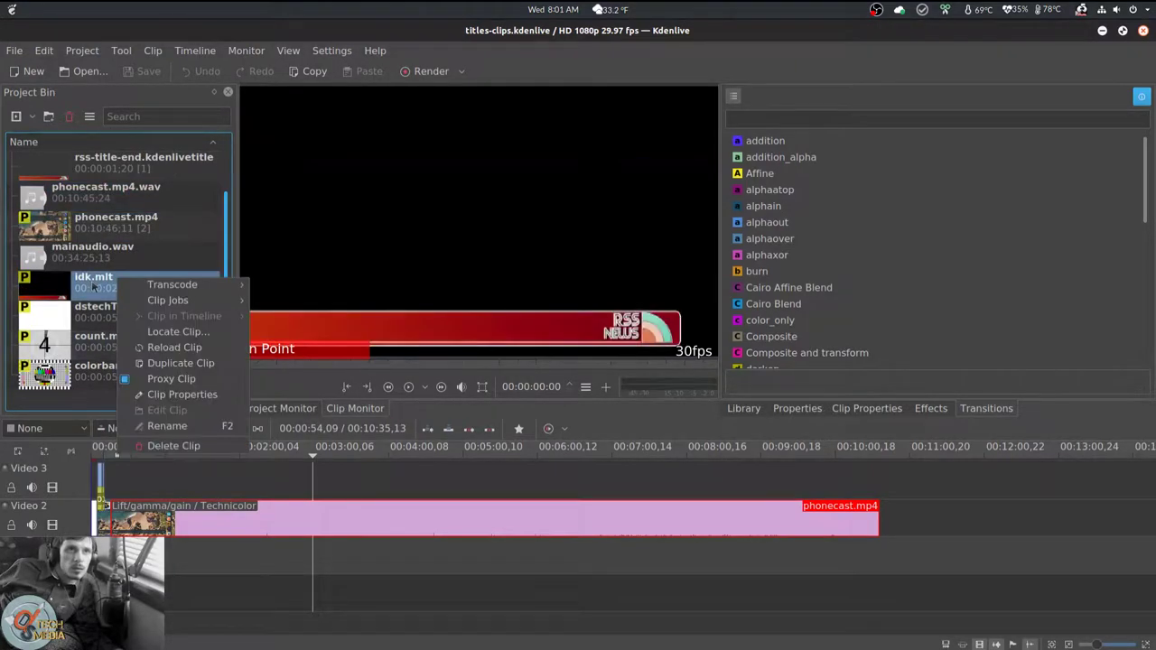
left_click(93, 286)
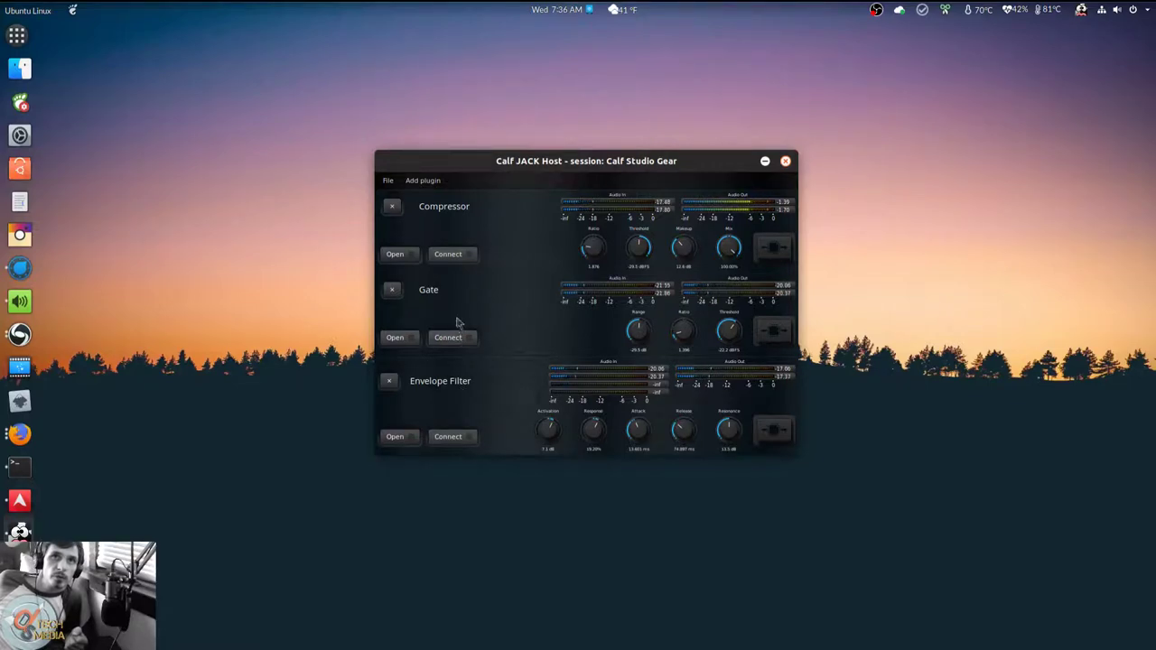
Switch to Calf JACK Host, bypass the Compressor, Gate and Envelope Filter in turn, and re-enable all three for comparison
left_click(775, 248)
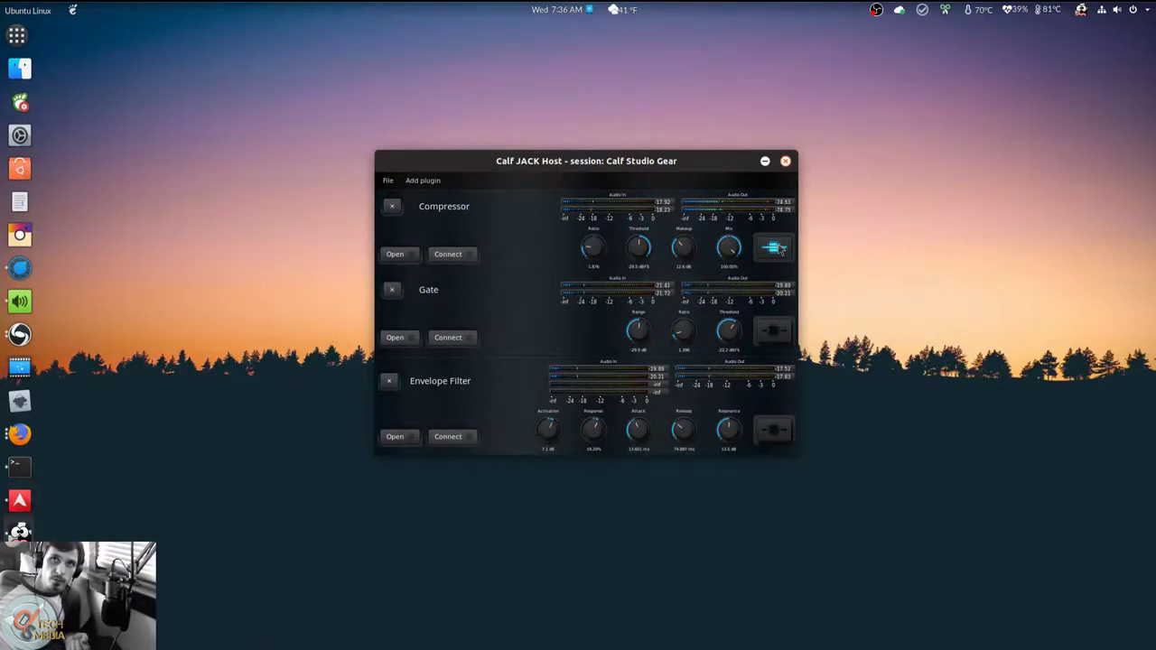
left_click(761, 338)
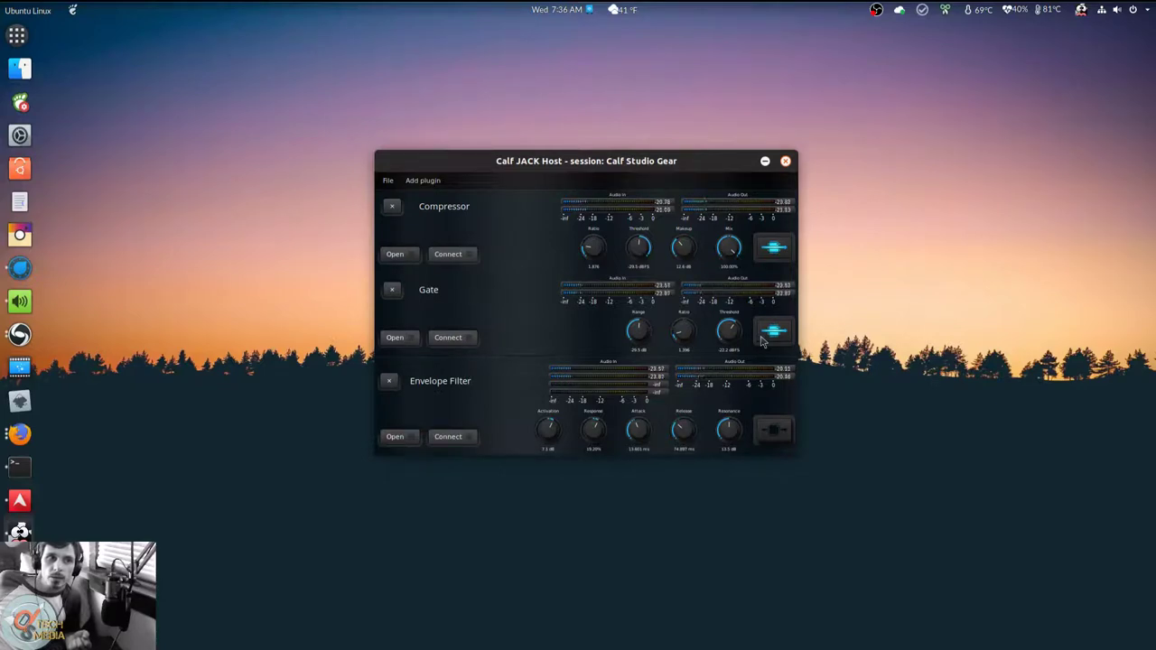
left_click(774, 426)
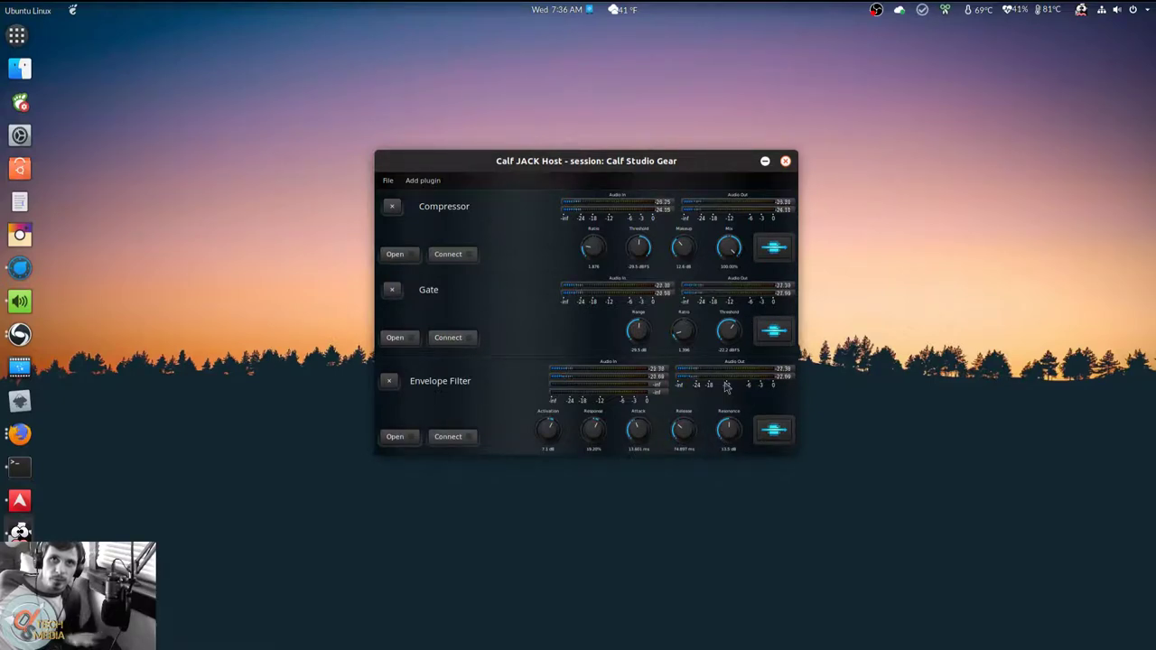
left_click(773, 248)
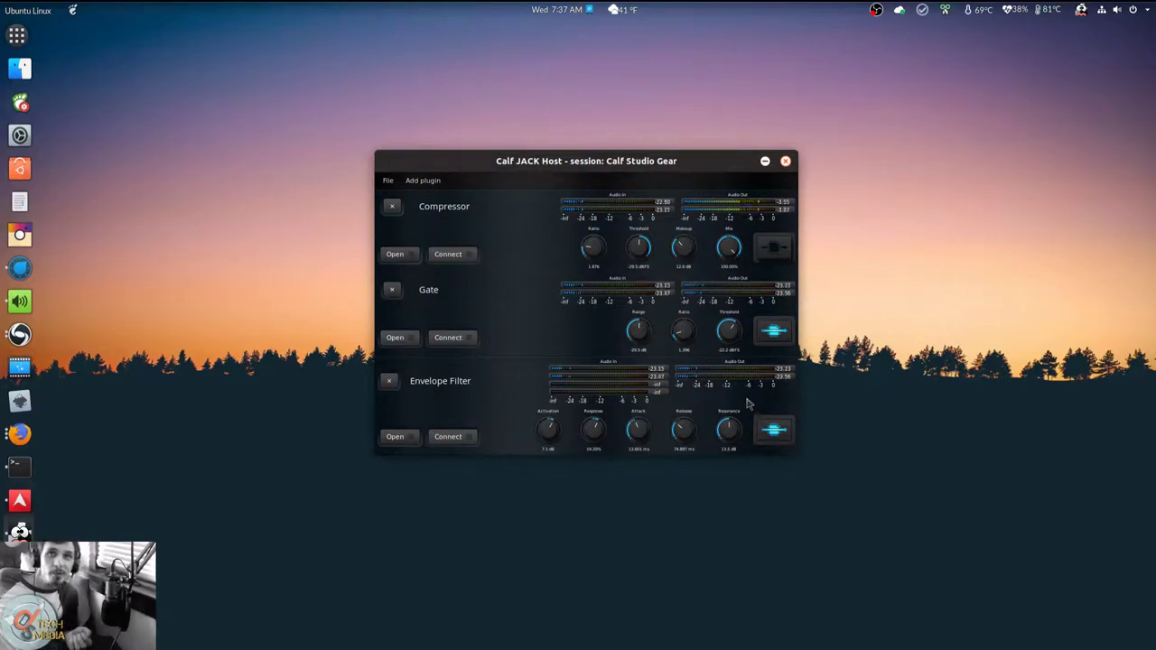
left_click(781, 334)
left_click(773, 432)
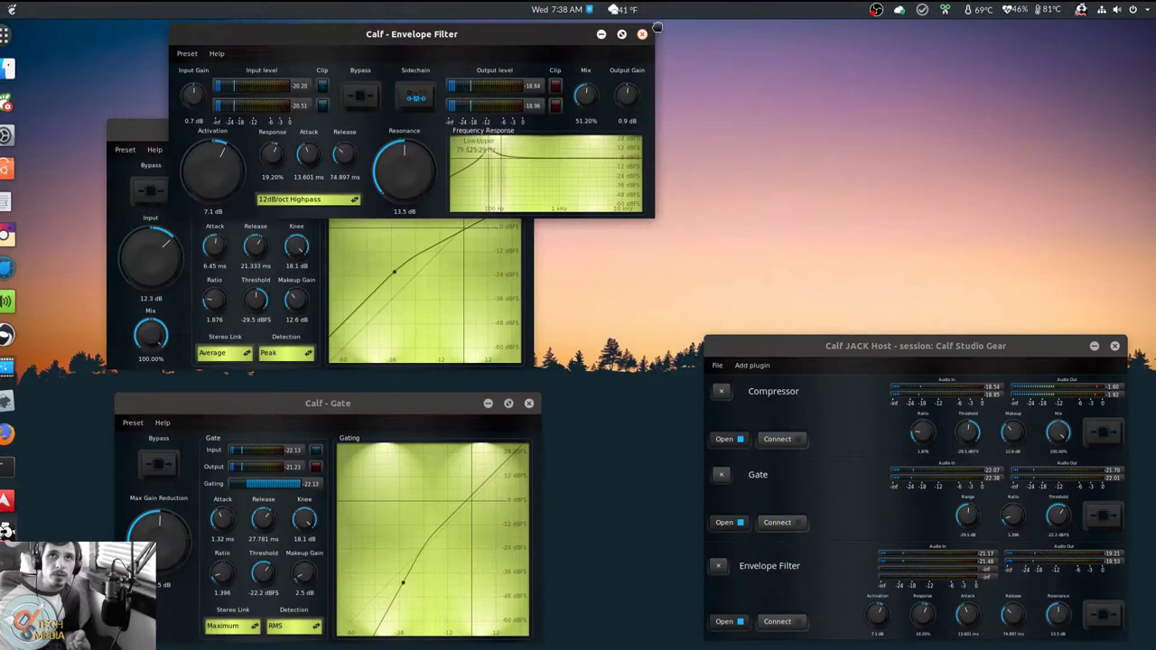
Move the Envelope Filter window above the Calf JACK Host window, and close the JACK Audio Connection Kit connections window
left_click_drag(531, 41, 1007, 112)
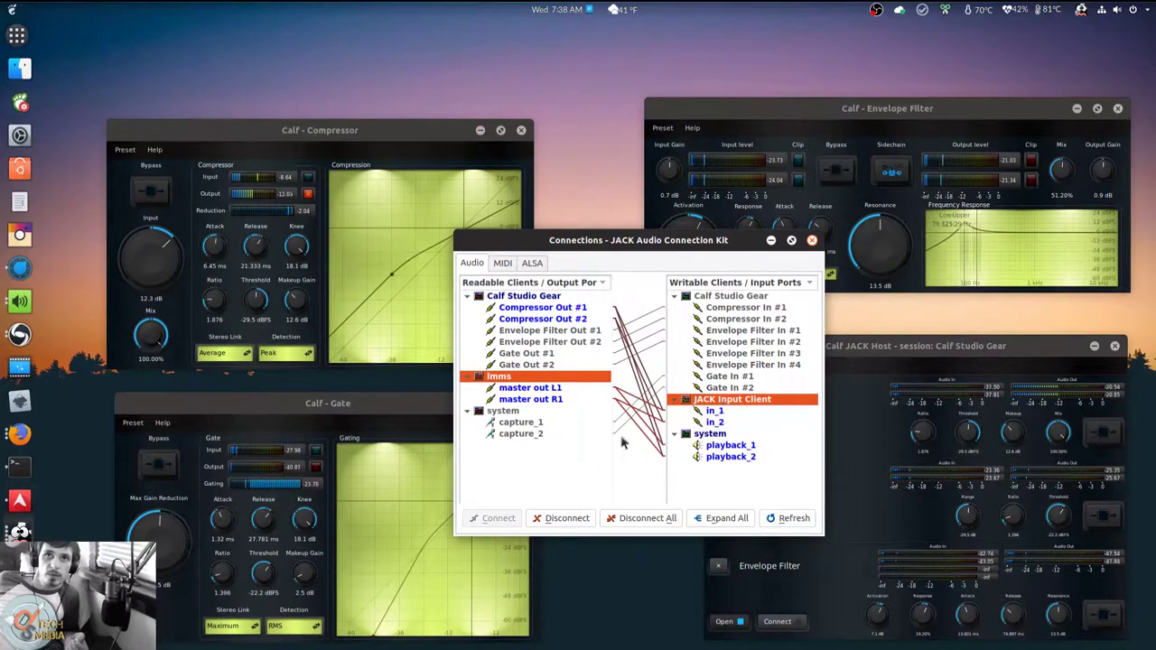
left_click(812, 241)
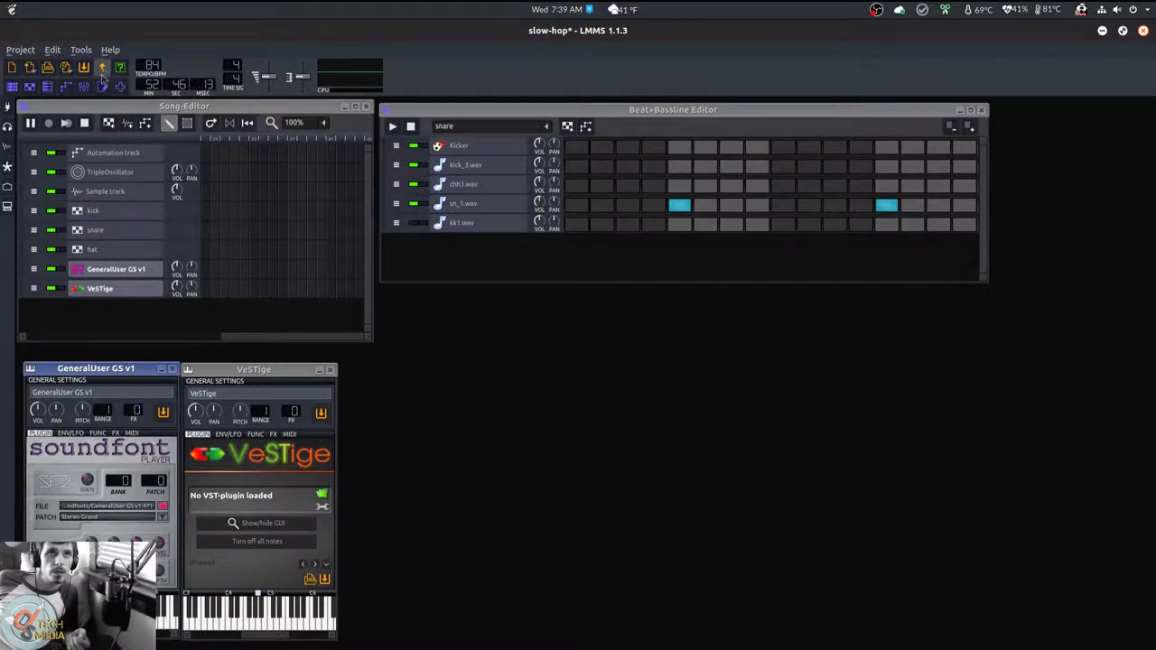
Switch to LMMS, stop the slow-hop song, and bring the kick, snare and hat patterns into view in the Song-Editor
left_click(84, 123)
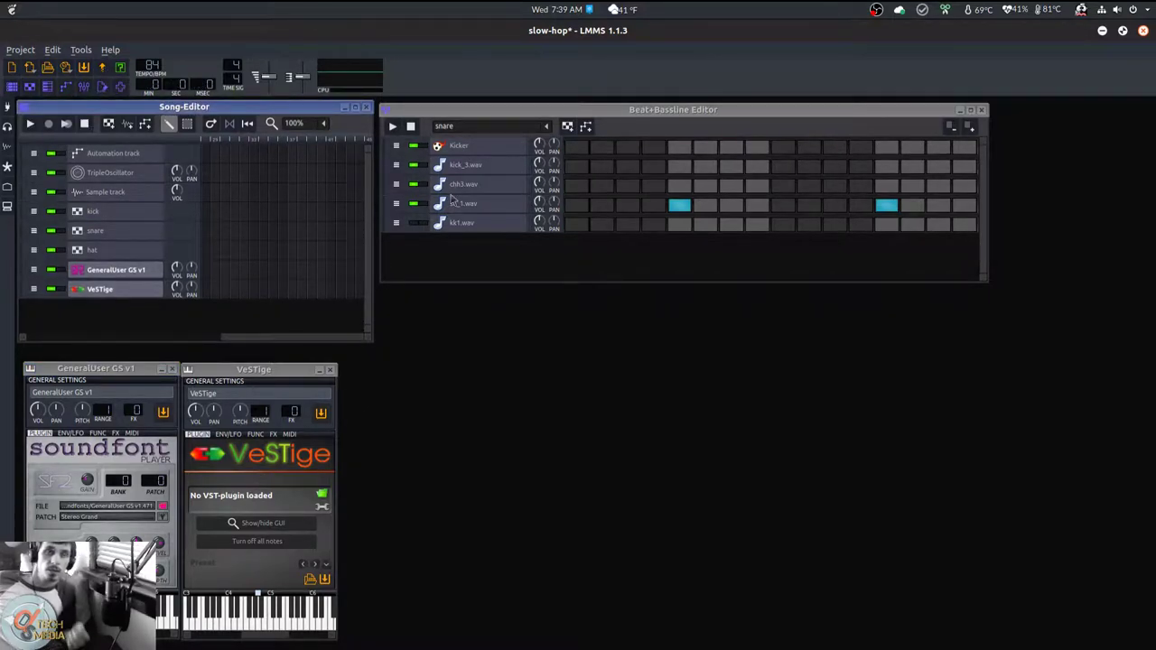
left_click(468, 152)
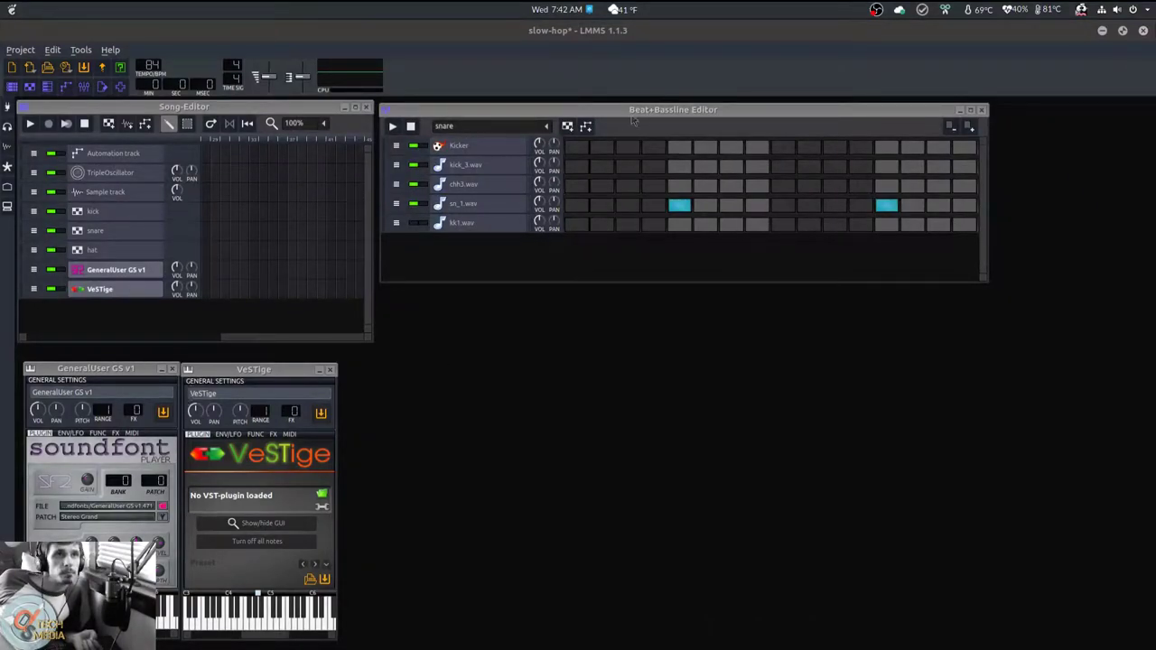
left_click(149, 338)
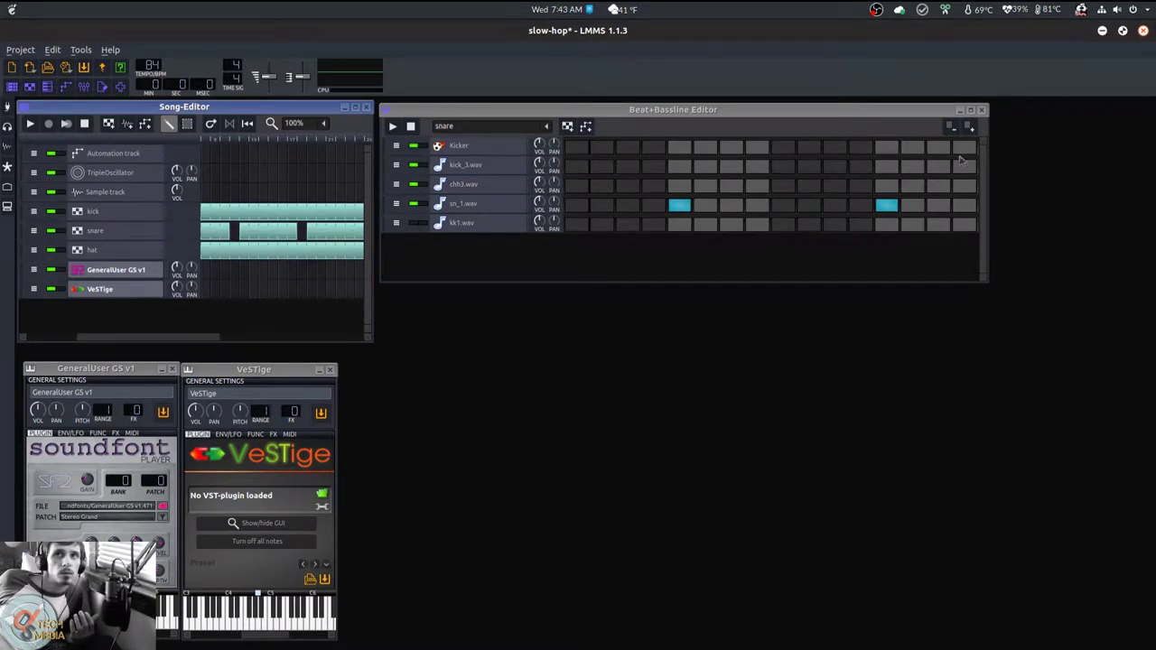
Move the Beat+Bassline Editor aside and widen the Song-Editor so the two windows sit side by side
left_click_drag(989, 121, 857, 126)
left_click_drag(575, 108, 757, 101)
left_click_drag(372, 185, 559, 188)
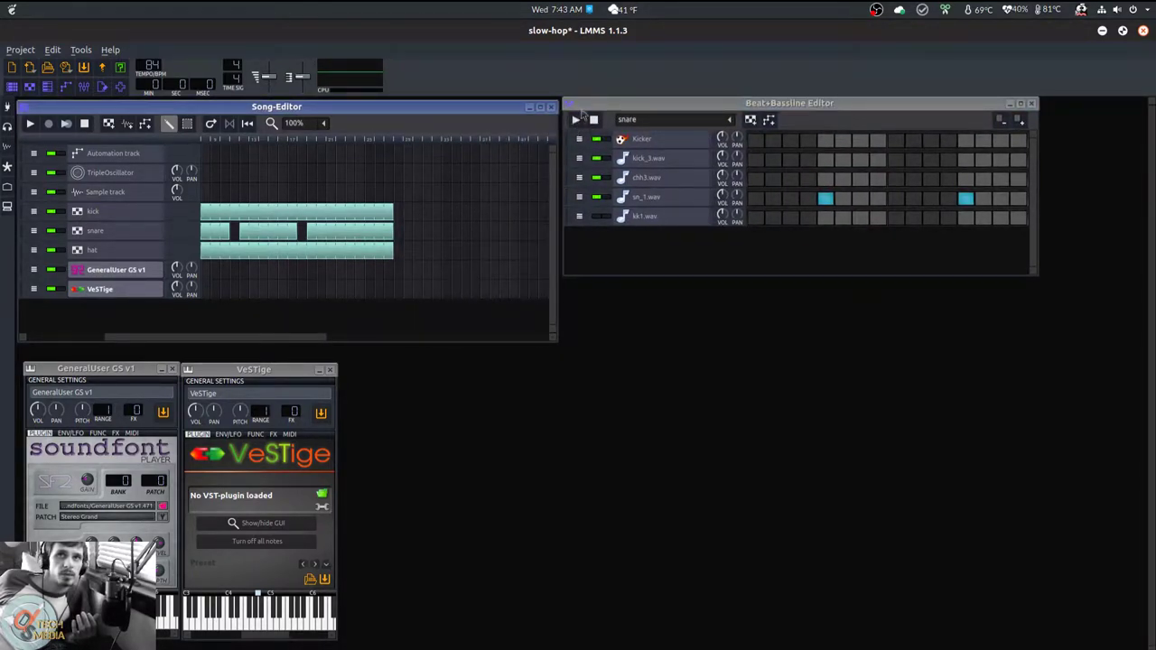
left_click_drag(582, 113, 587, 115)
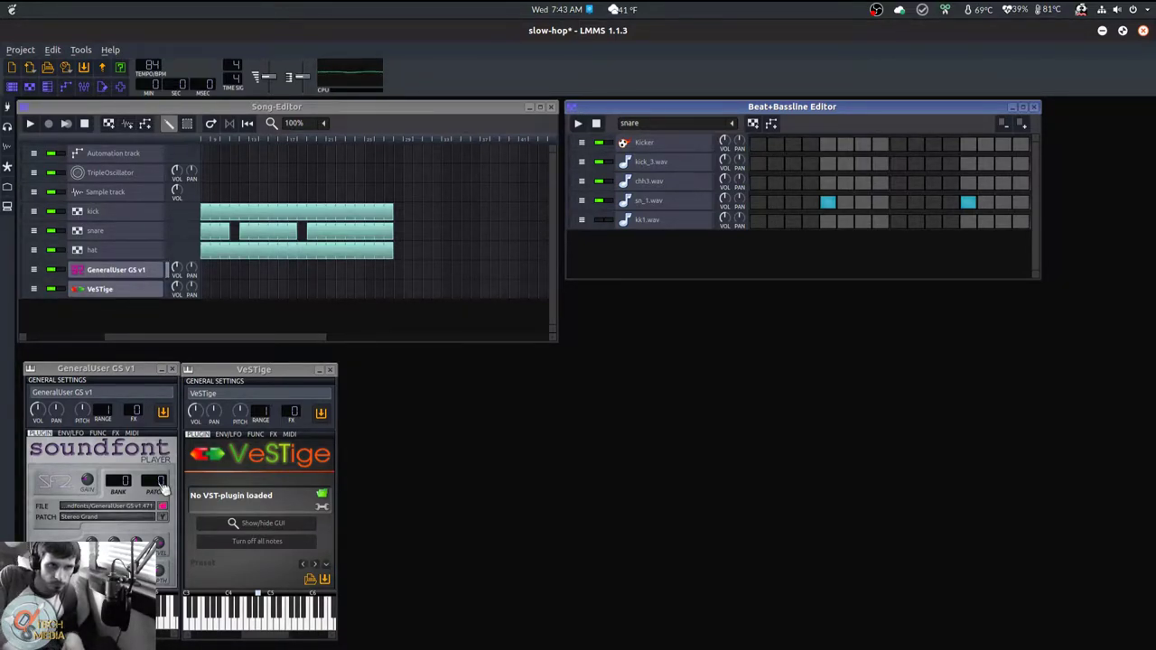
Play the slow-hop song from the Song-Editor
left_click(389, 271)
key("space")
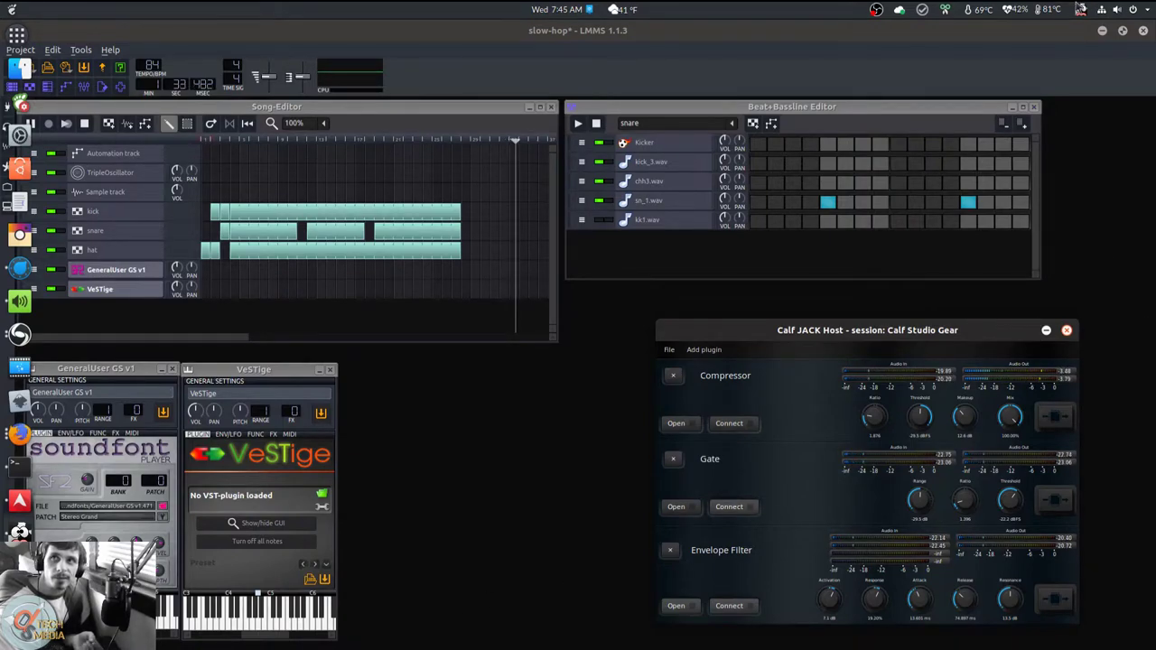
left_click(1080, 8)
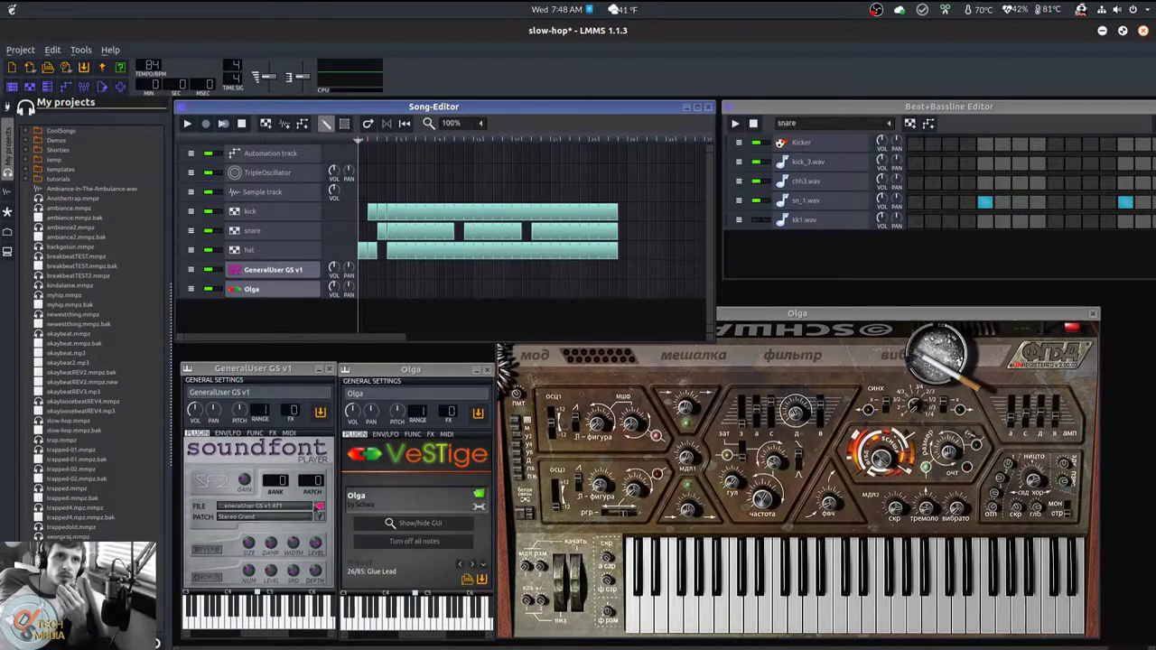
Browse the SoundFont files for the GeneralUser GS v1 track without loading one, and move the Olga synth window clear of the VeSTige window
left_click(319, 509)
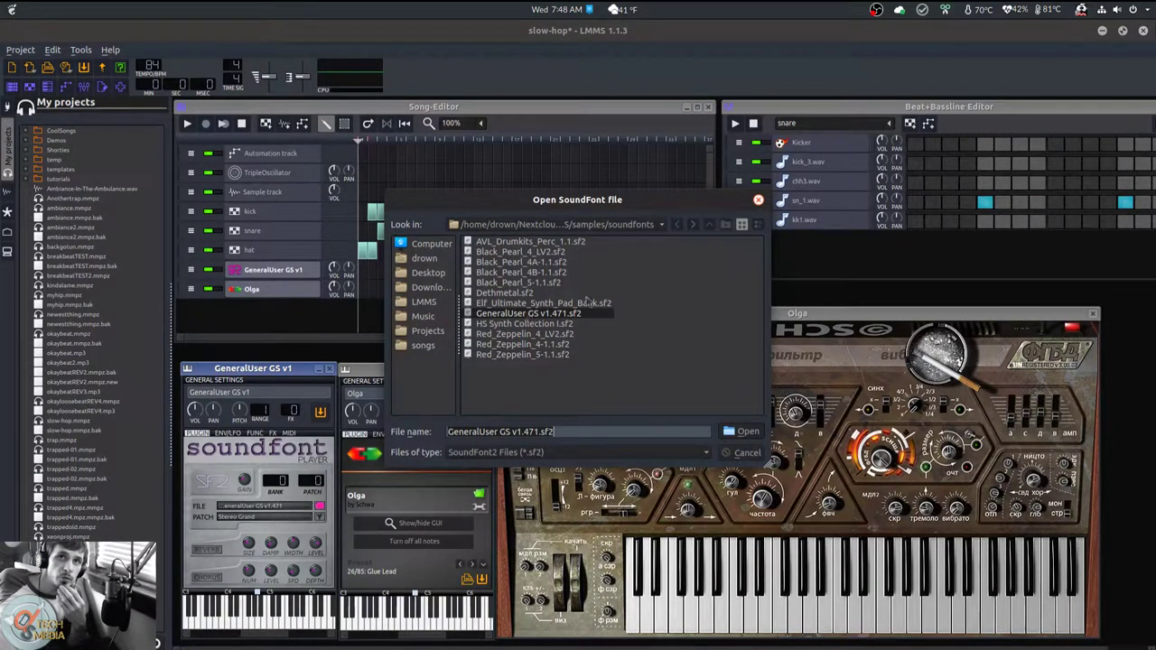
left_click(758, 200)
left_click(822, 316)
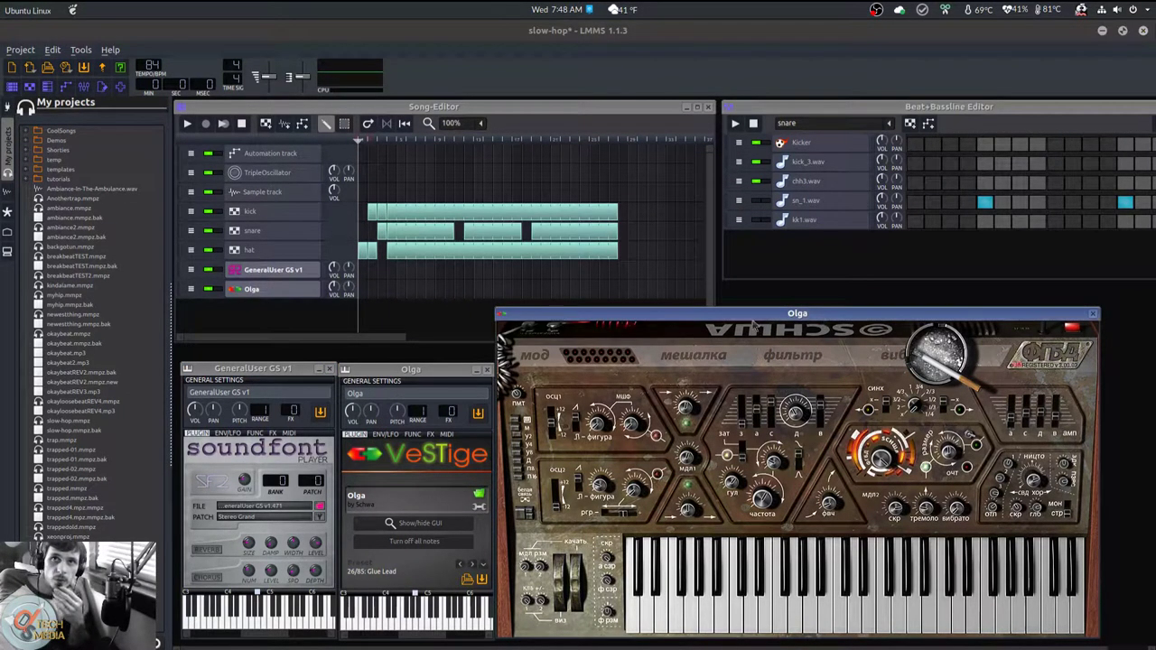
left_click_drag(764, 319, 802, 304)
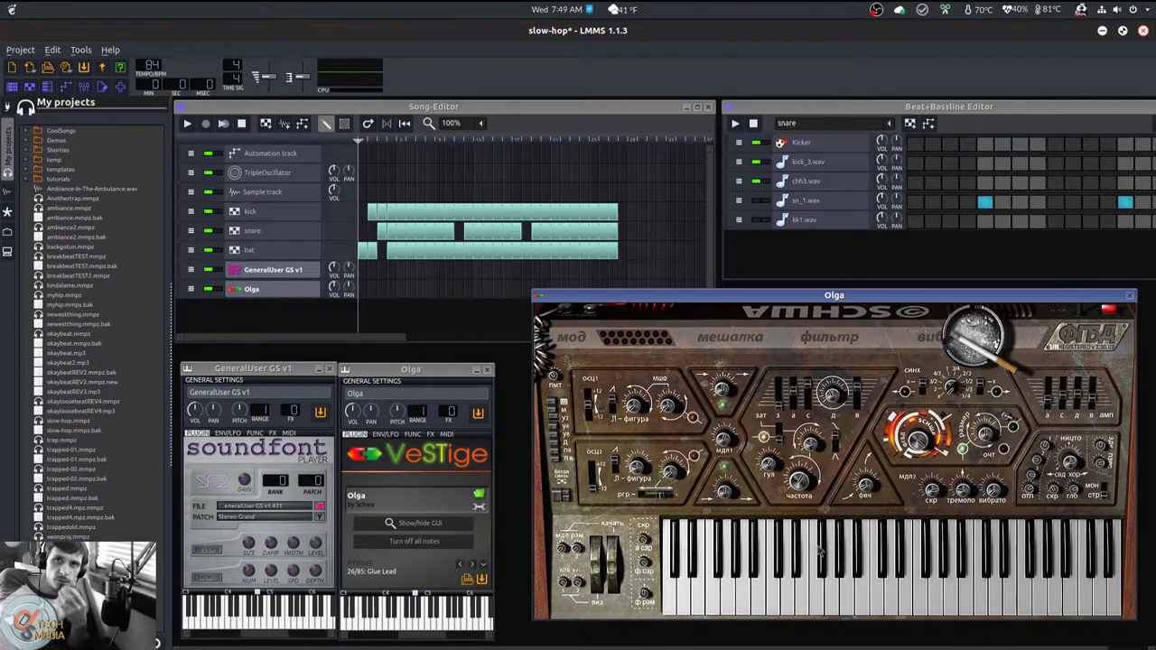
Display the list of instrument plugins, and open the Kicker track's instrument window from the Beat+Bassline Editor
left_click(7, 111)
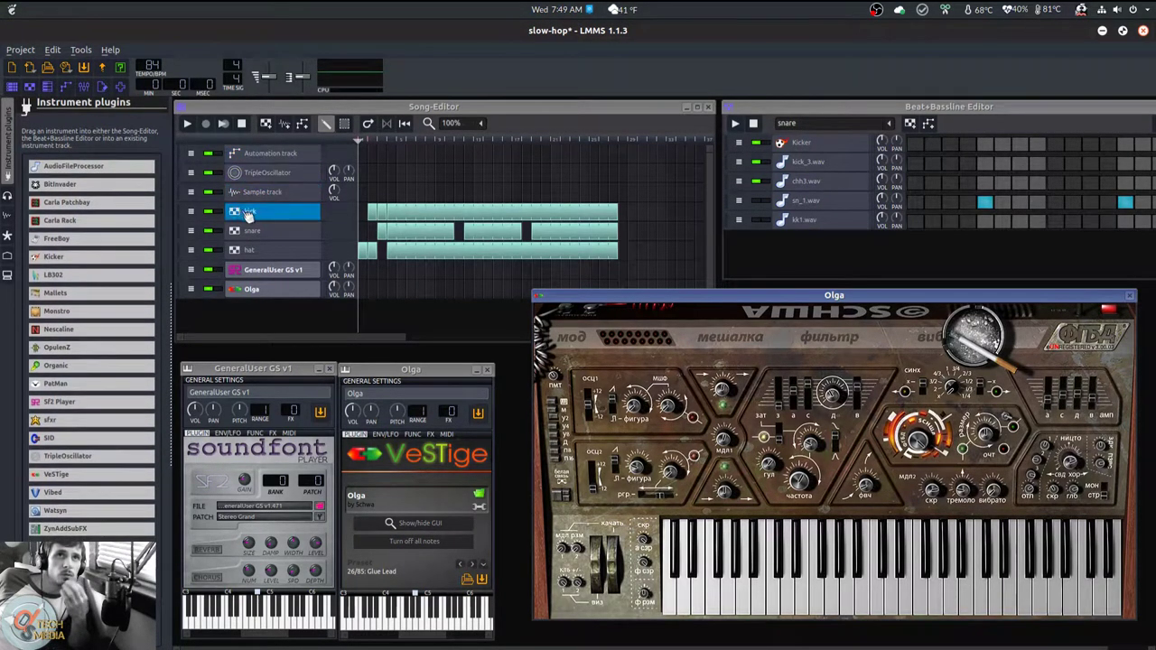
left_click(804, 142)
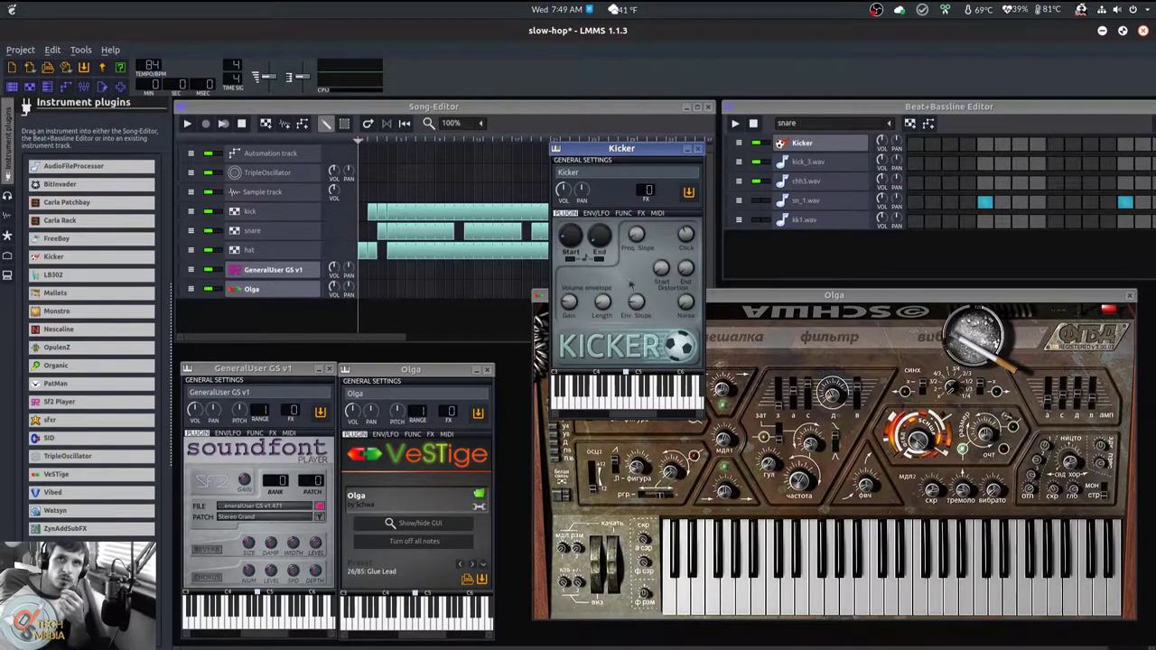
Try Kicker's Frequency Slope knob, turn on its start-note switch and audition notes on its keyboard
left_click(636, 237)
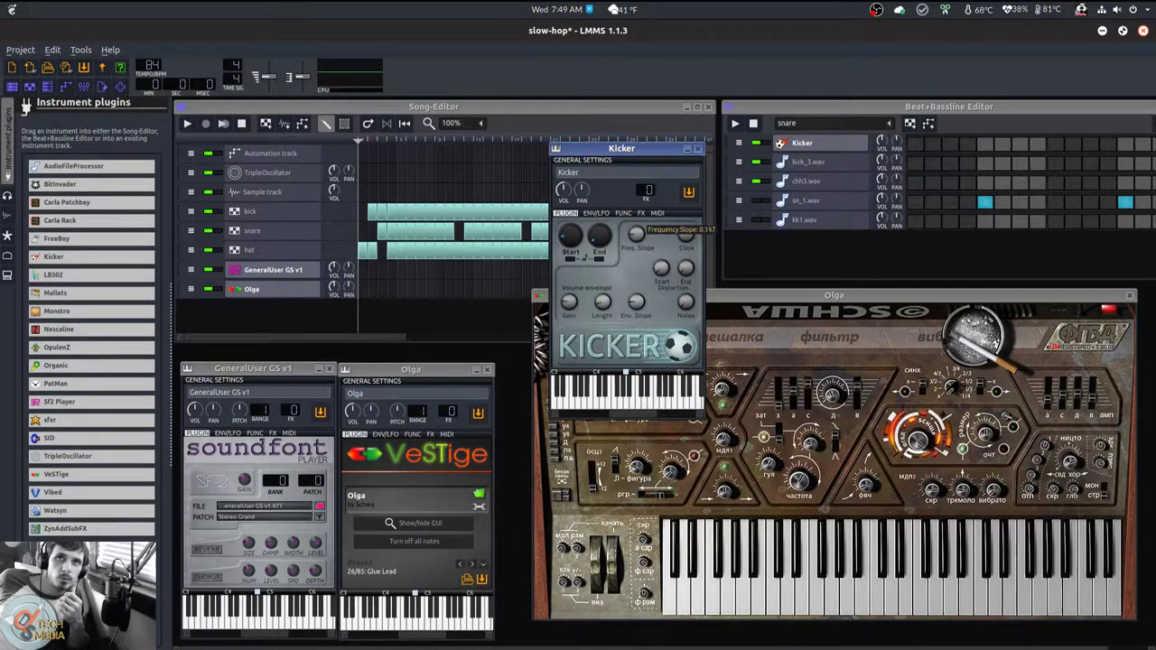
left_click_drag(637, 237, 637, 236)
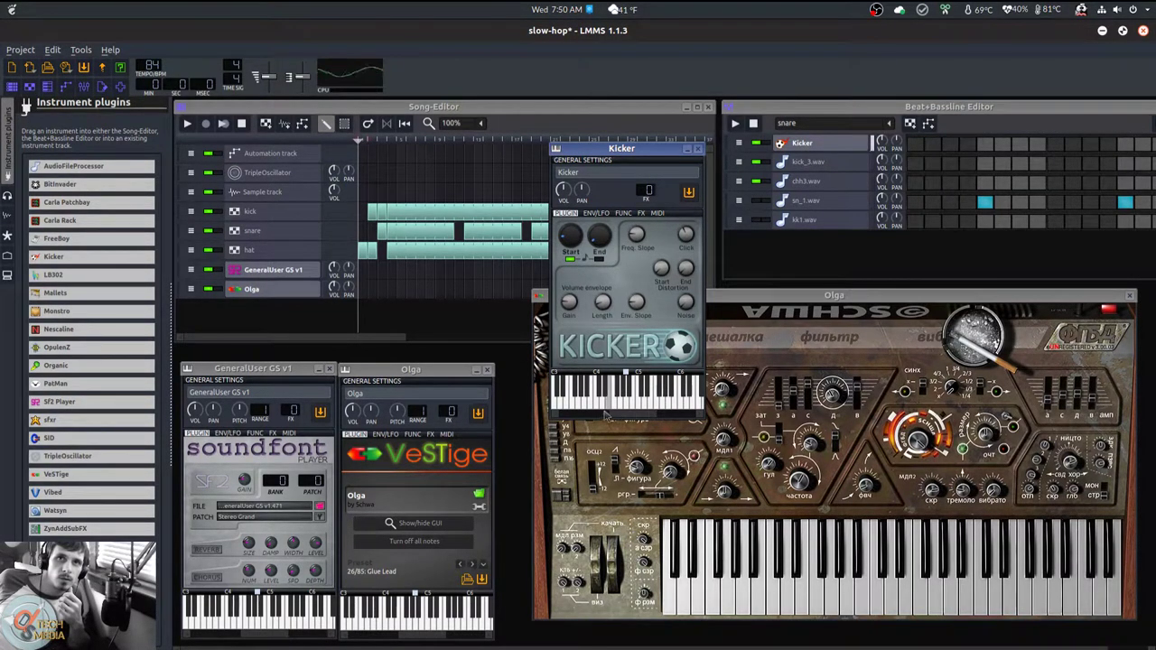
left_click(579, 411)
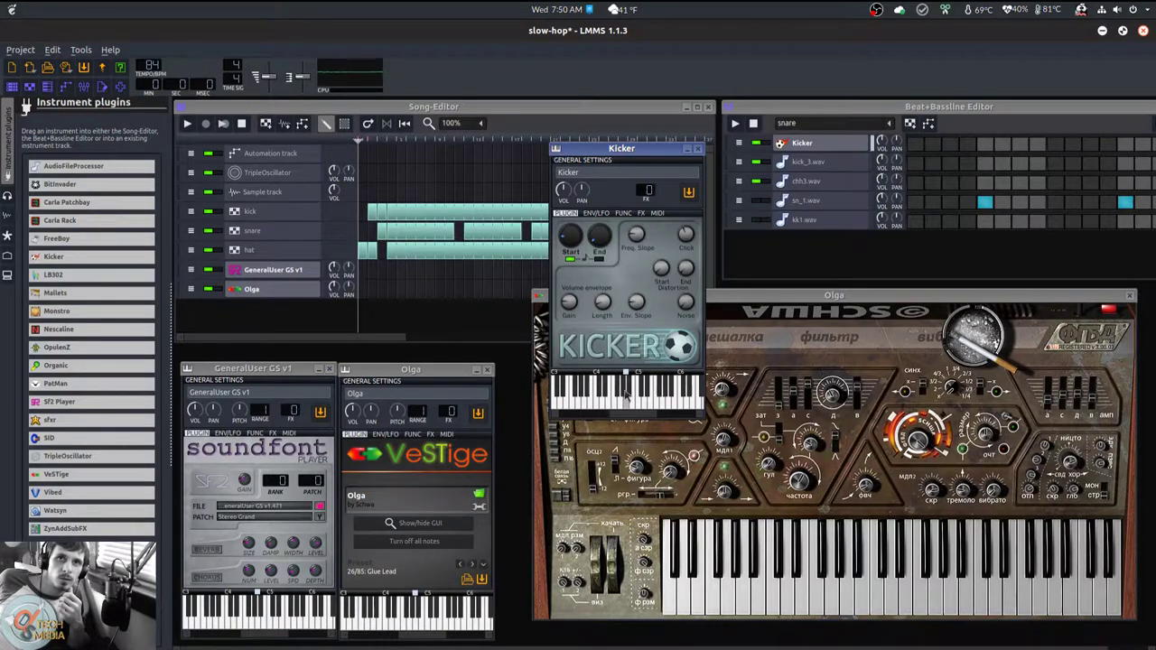